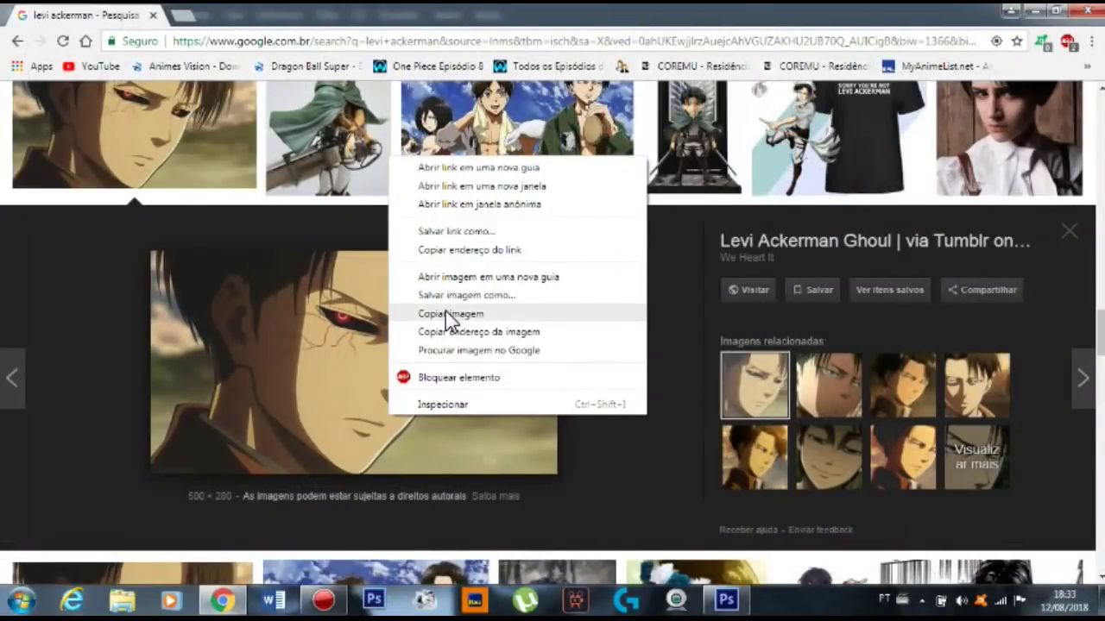
Copy the red-eyed anime face from Google Images and paste it into Photoshop.
{"action": "left_click", "coordinate": [449, 315]}
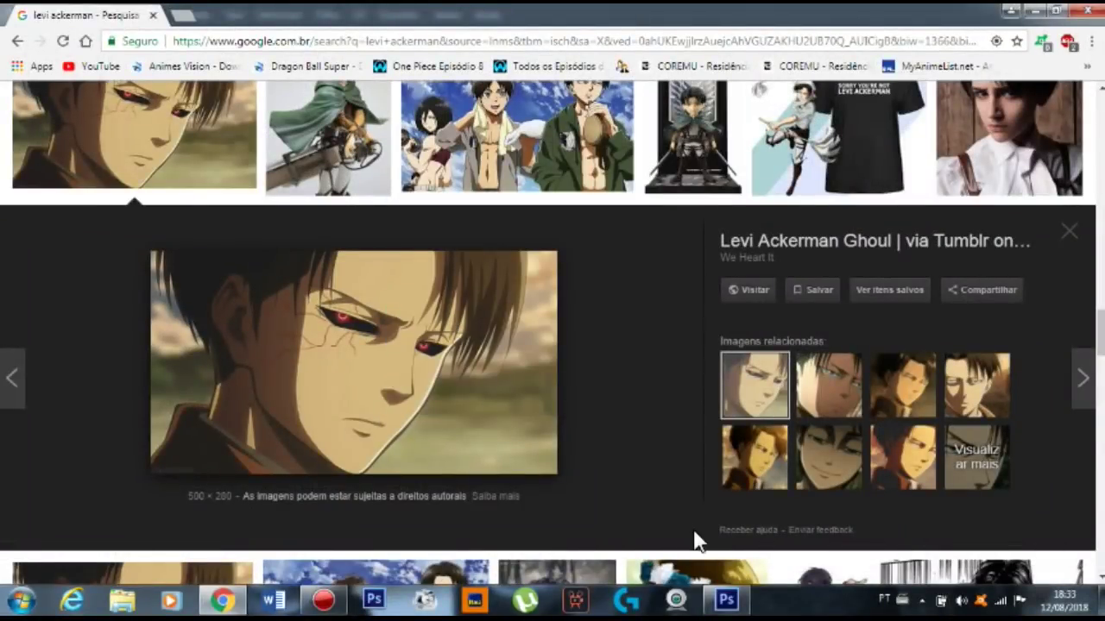
{"action": "left_click", "coordinate": [725, 602]}
{"action": "key", "text": "ctrl+v"}
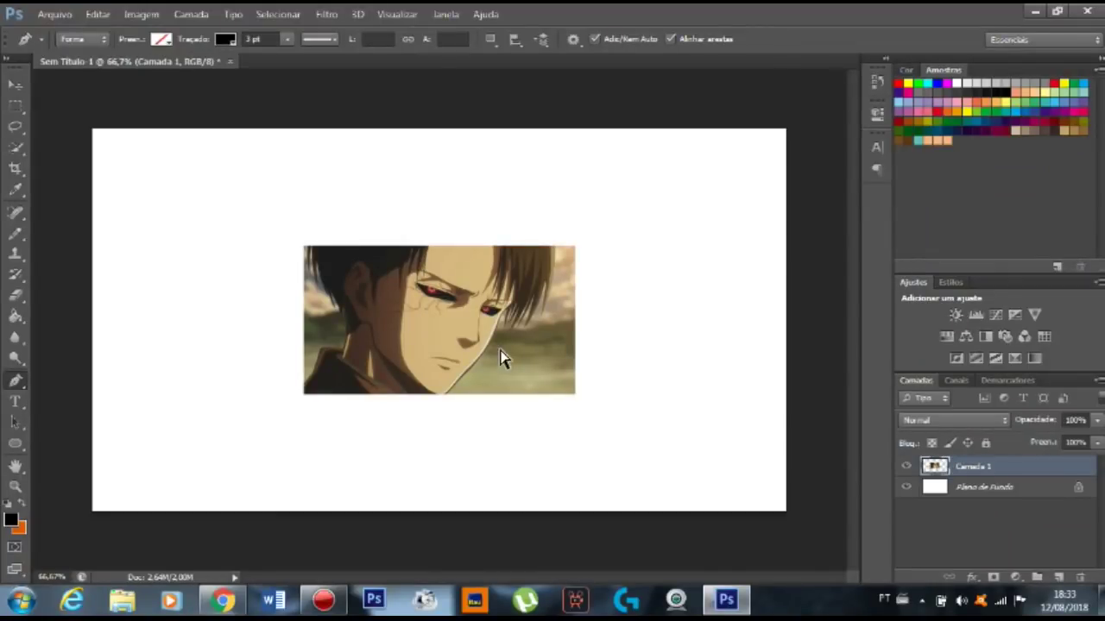
Drag the pasted reference face to the canvas's left side, zooming in and back out to check it.
{"action": "left_click", "coordinate": [24, 85]}
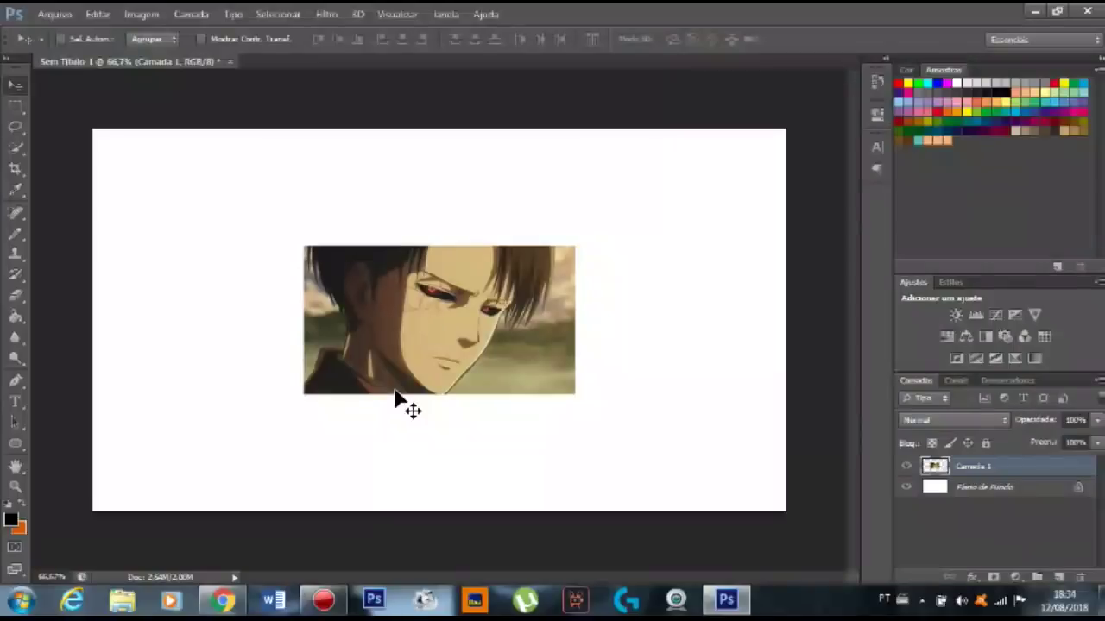
{"action": "left_click_drag", "start_coordinate": [395, 399], "coordinate": [198, 383]}
{"action": "key", "text": "ctrl+plus"}
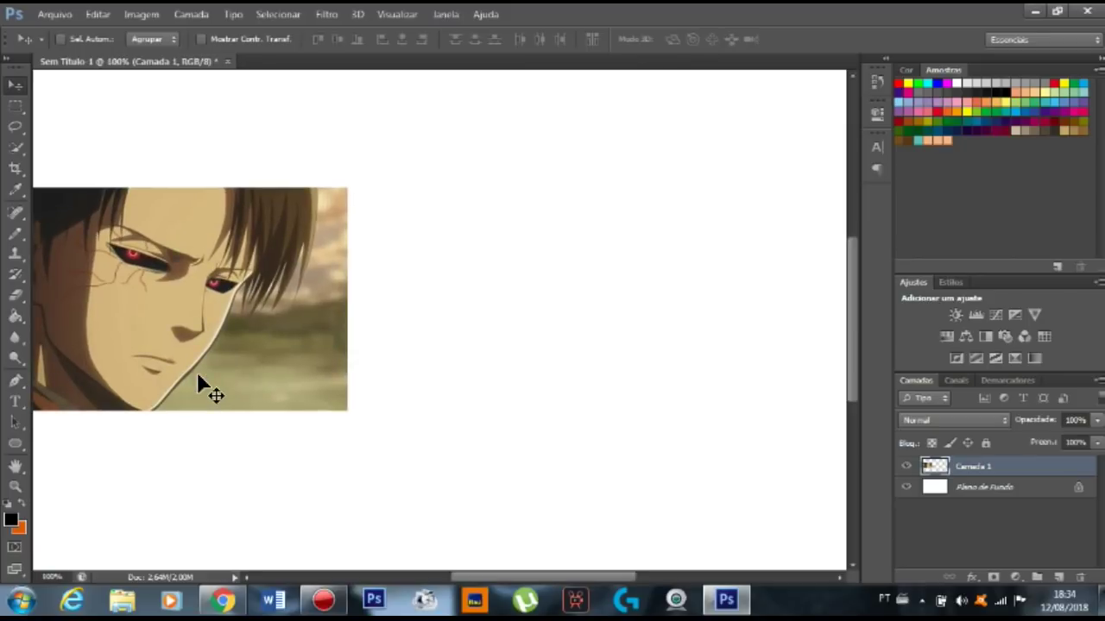
{"action": "key", "text": "ctrl+plus"}
{"action": "mouse_move", "coordinate": [539, 575]}
{"action": "left_mouse_down"}
{"action": "mouse_move", "coordinate": [425, 575]}
{"action": "mouse_move", "coordinate": [441, 575]}
{"action": "left_mouse_up"}
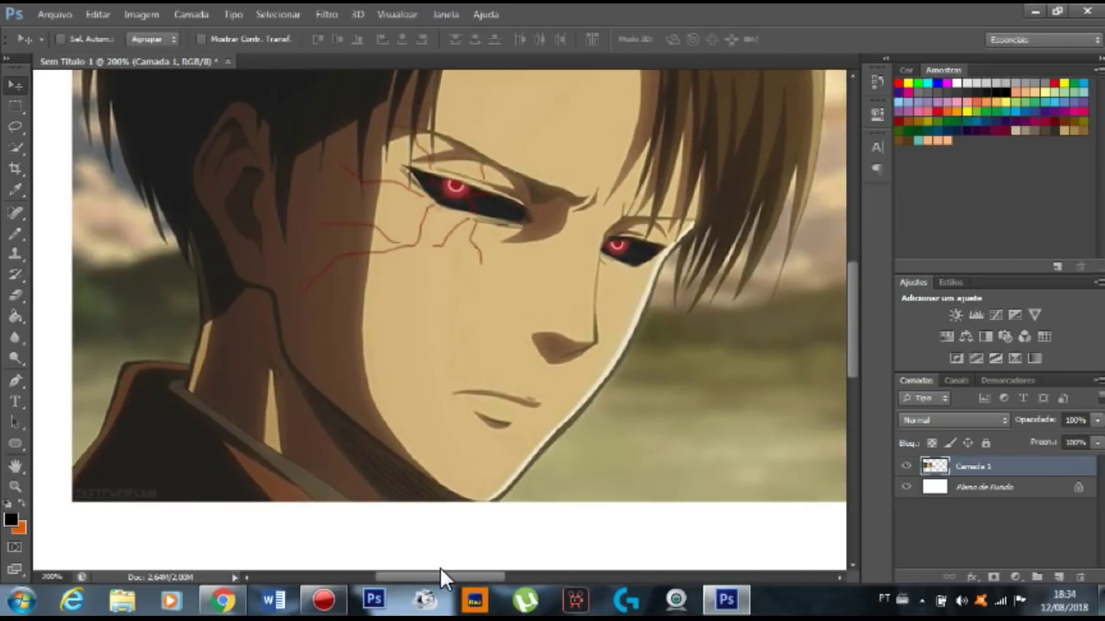
{"action": "key", "text": "ctrl+minus"}
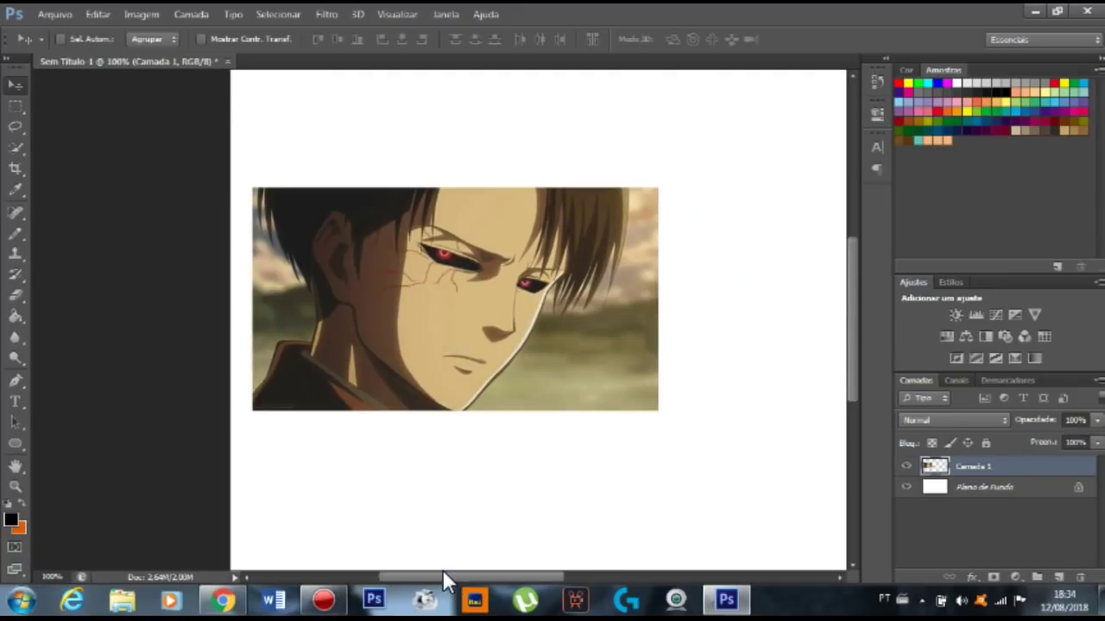
{"action": "left_click_drag", "start_coordinate": [442, 575], "coordinate": [518, 592]}
{"action": "key", "text": "ctrl+minus"}
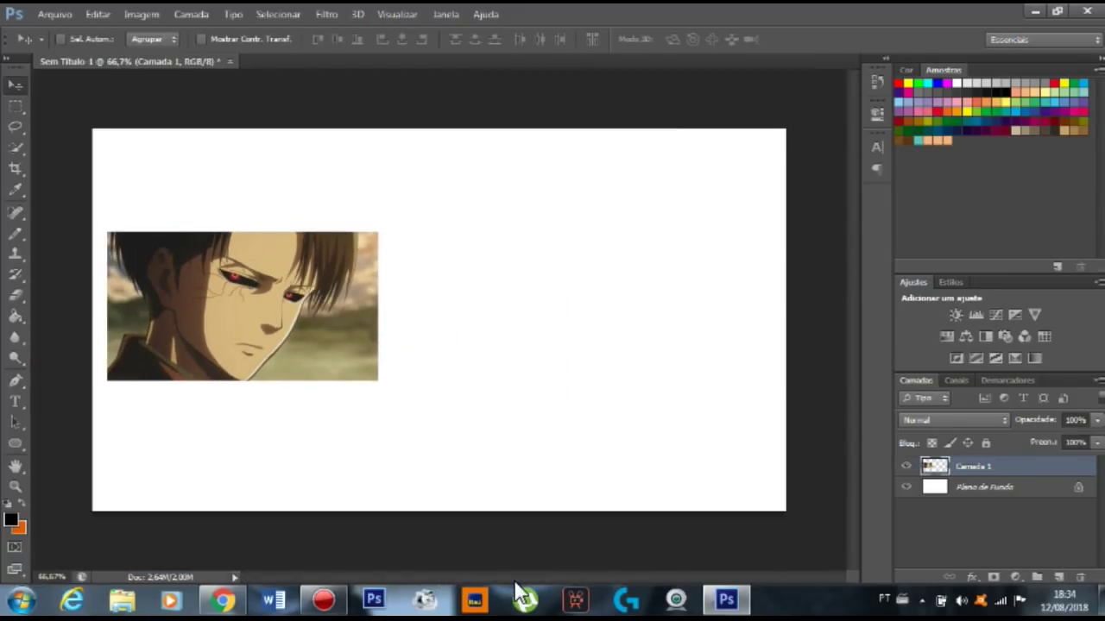
{"action": "left_click", "coordinate": [15, 445]}
Draw a head circle right of the reference and trace the jaw, chin and ear outline.
{"action": "left_click_drag", "start_coordinate": [538, 187], "coordinate": [658, 294]}
{"action": "left_click_drag", "start_coordinate": [714, 381], "coordinate": [741, 409]}
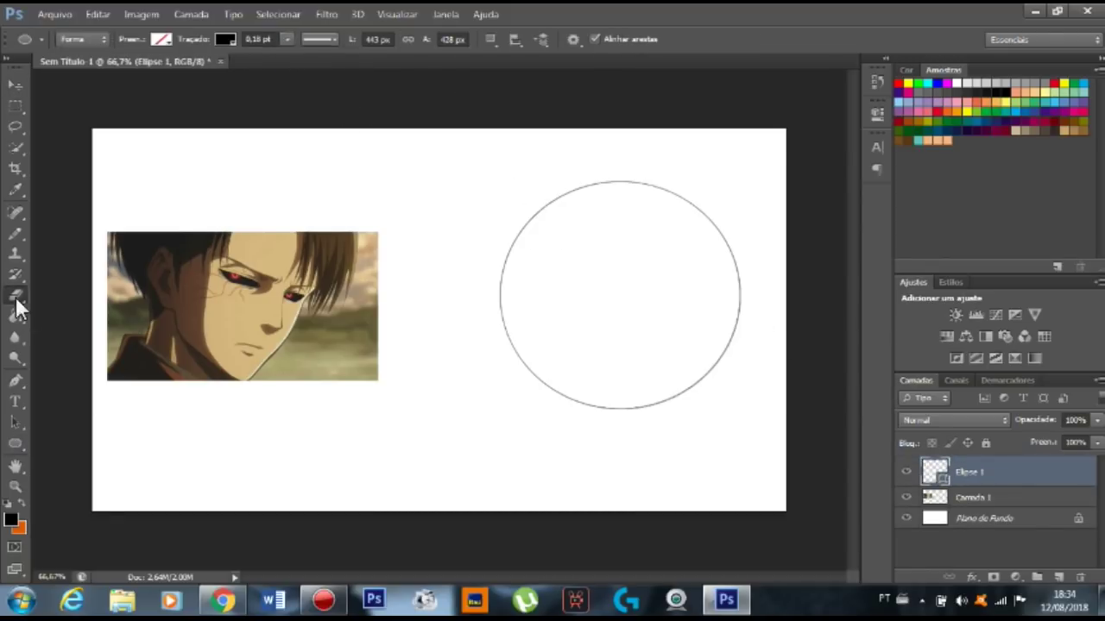
{"action": "left_click", "coordinate": [15, 380]}
{"action": "left_click", "coordinate": [738, 317]}
{"action": "left_click", "coordinate": [712, 373]}
{"action": "left_click", "coordinate": [701, 405]}
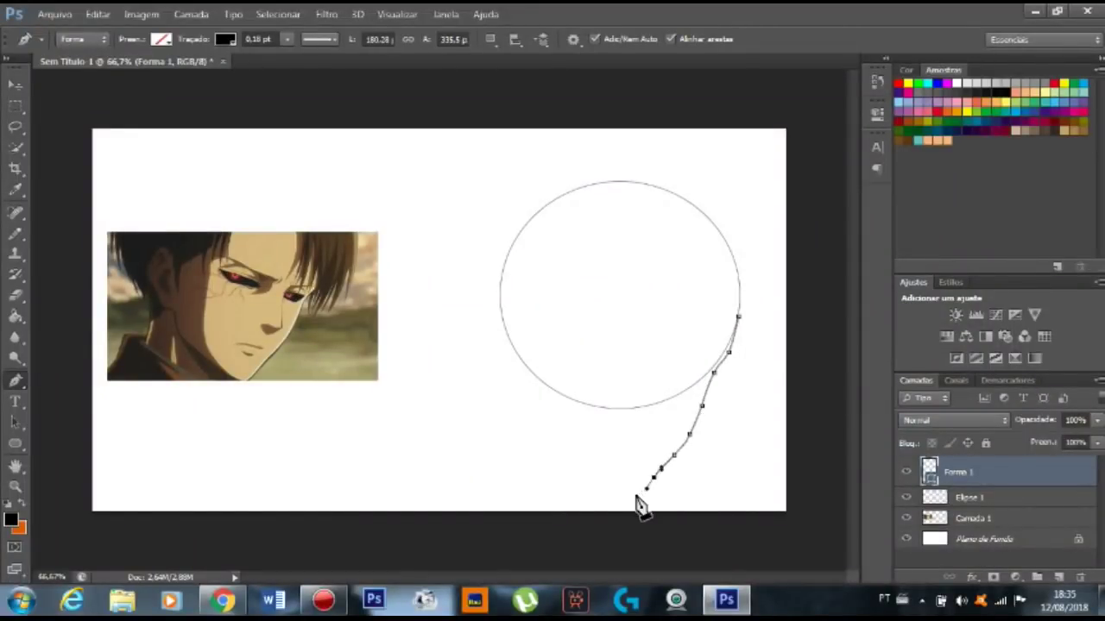
{"action": "left_click", "coordinate": [515, 391]}
{"action": "left_click", "coordinate": [503, 380]}
{"action": "left_click", "coordinate": [494, 373]}
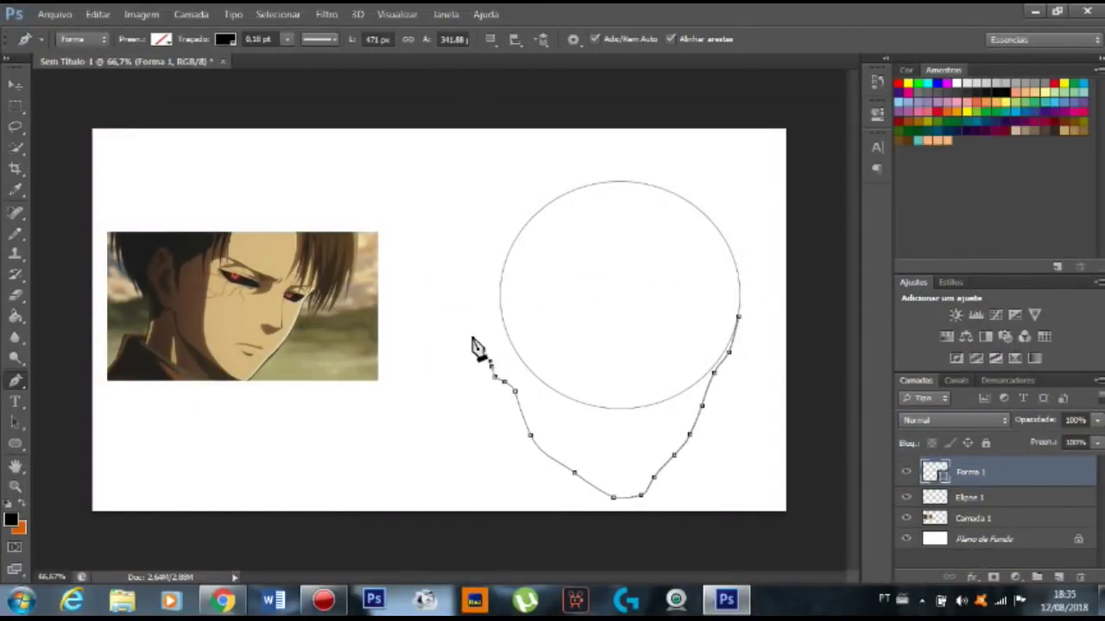
{"action": "left_click", "coordinate": [732, 322]}
Erase the stray closing line across the jaw and curve a guideline across the head.
{"action": "key", "text": "e"}
{"action": "left_click_drag", "start_coordinate": [734, 321], "coordinate": [641, 338]}
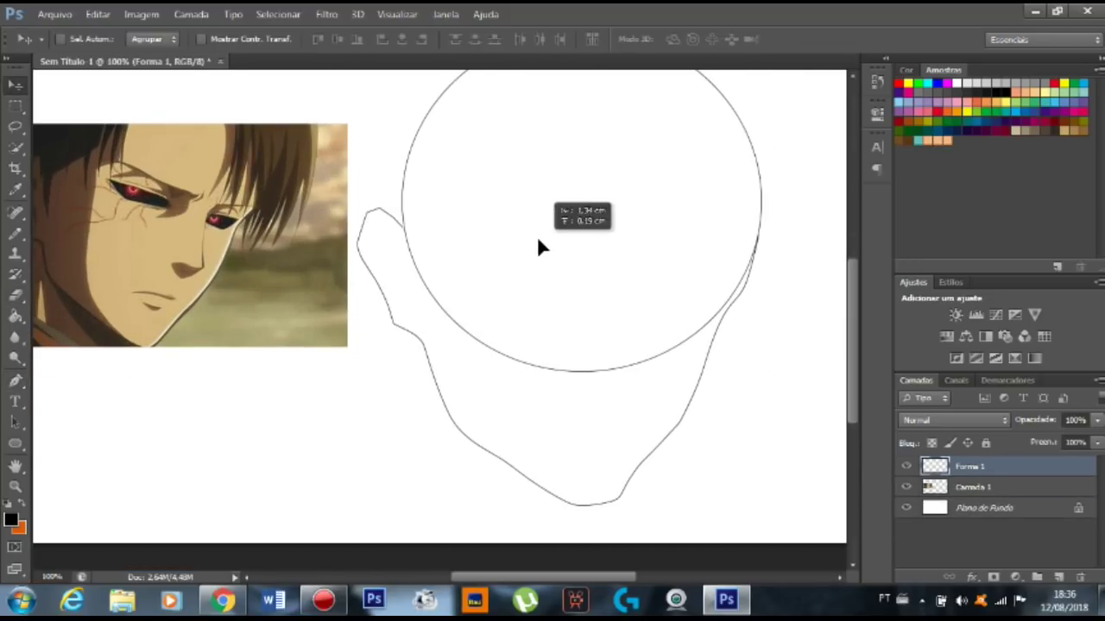
{"action": "left_click", "coordinate": [405, 233]}
{"action": "left_click_drag", "start_coordinate": [624, 272], "coordinate": [642, 272]}
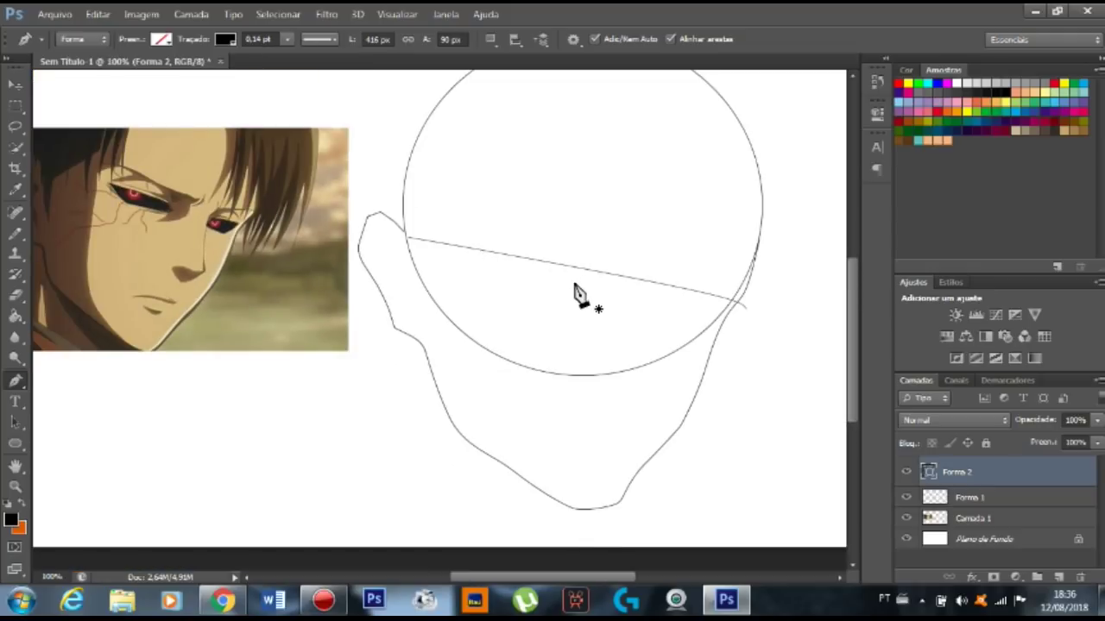
Draw the left eye outline and shift it slightly right and down.
{"action": "left_click_drag", "start_coordinate": [552, 267], "coordinate": [535, 259]}
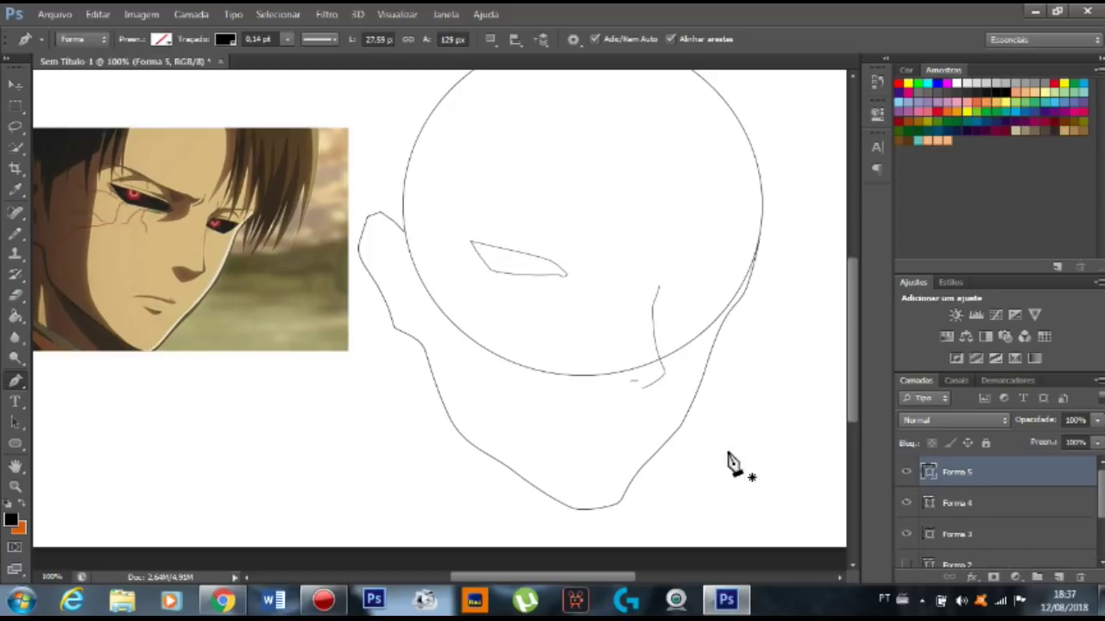
{"action": "left_click", "coordinate": [949, 535]}
{"action": "key", "text": "v"}
{"action": "left_click_drag", "start_coordinate": [523, 271], "coordinate": [540, 281]}
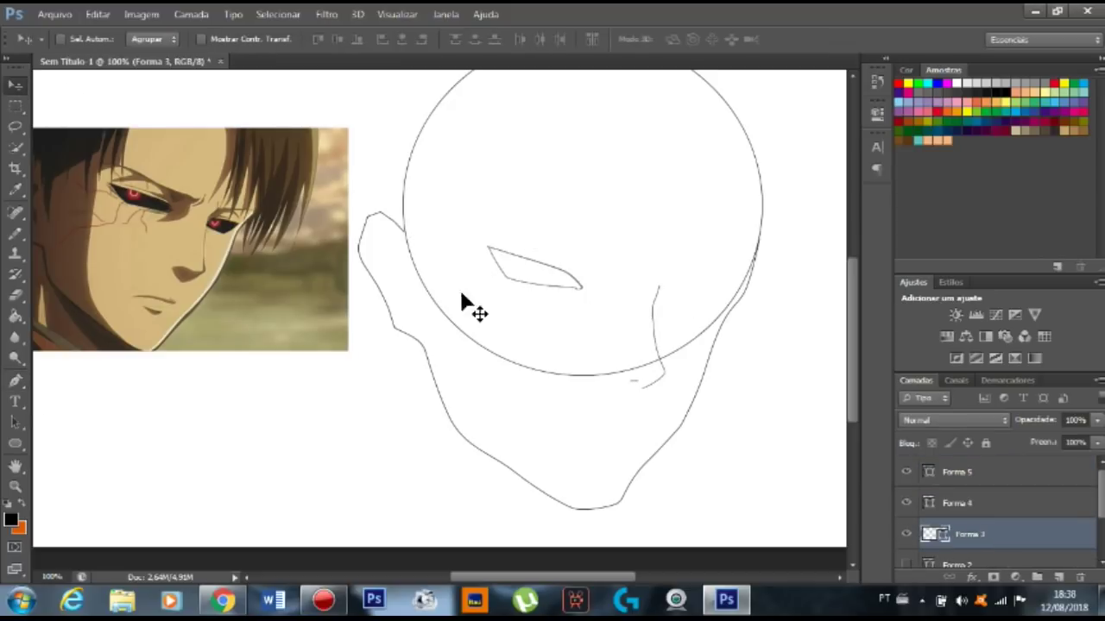
{"action": "key", "text": "p"}
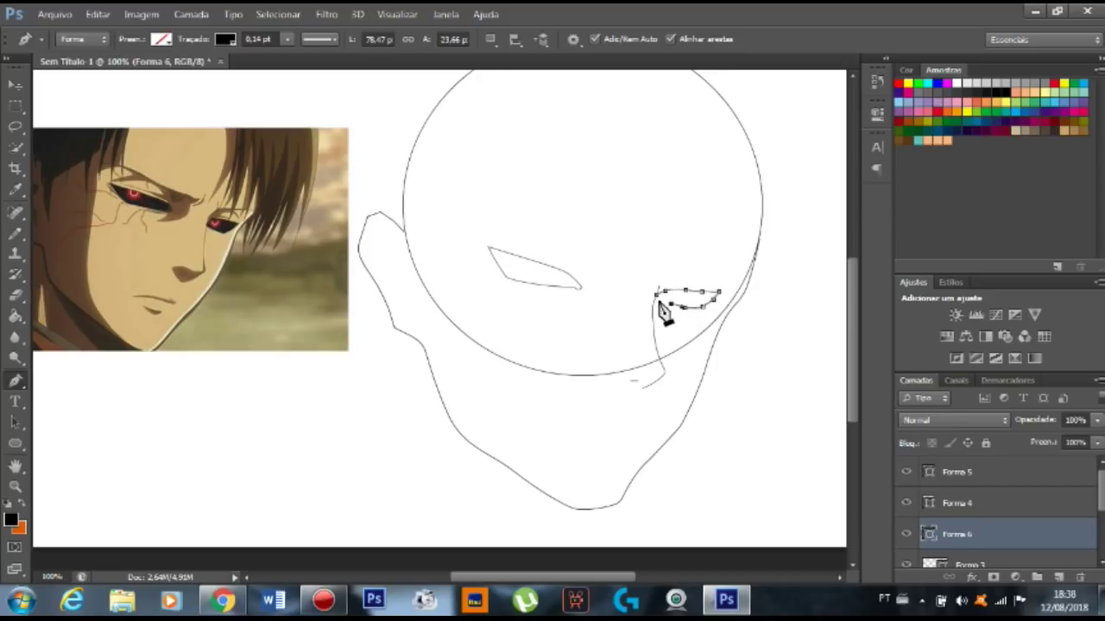
Merge the right eye and cheek line layers and nudge them rightward.
{"action": "key", "text": "e"}
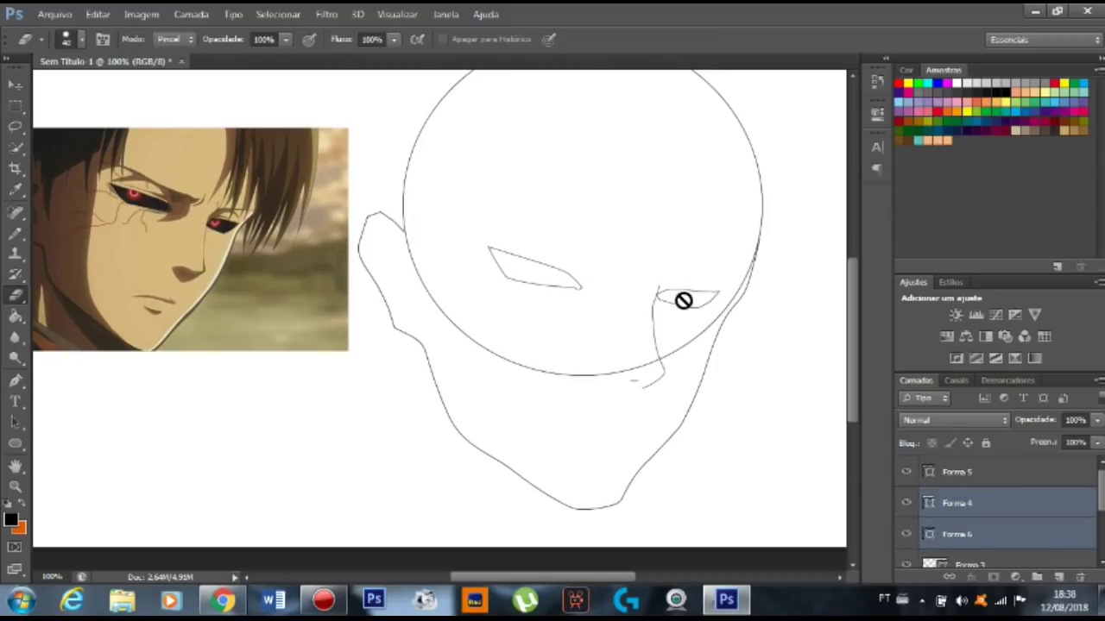
{"action": "key", "text": "alt+bracketright"}
{"action": "left_click", "coordinate": [956, 534], "text": "shift"}
{"action": "key", "text": "ctrl+e"}
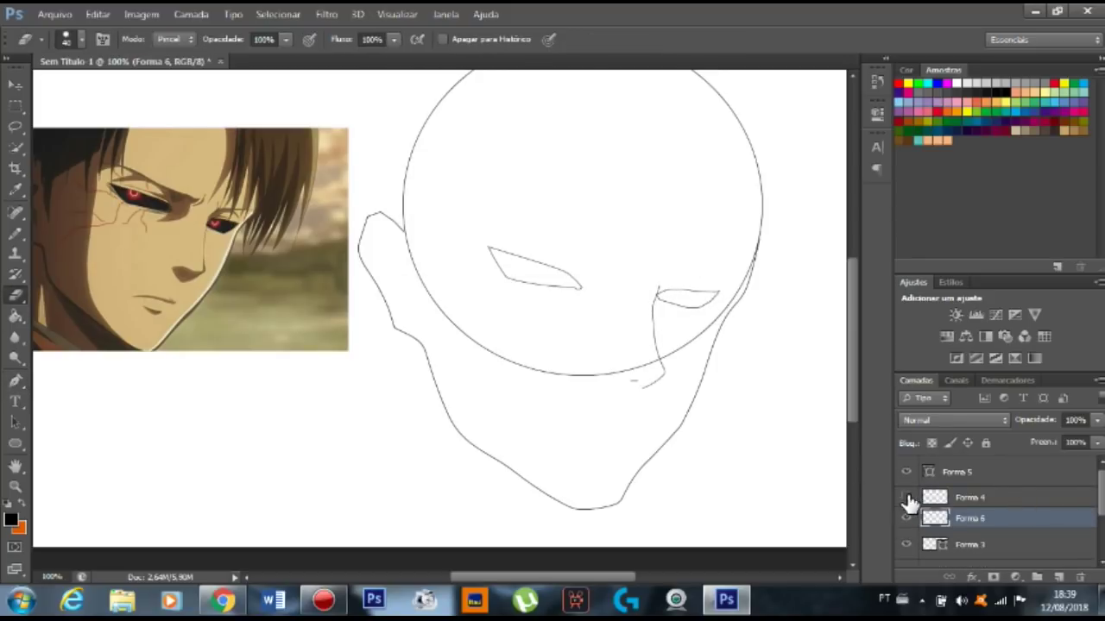
{"action": "left_click_drag", "start_coordinate": [661, 314], "coordinate": [673, 321]}
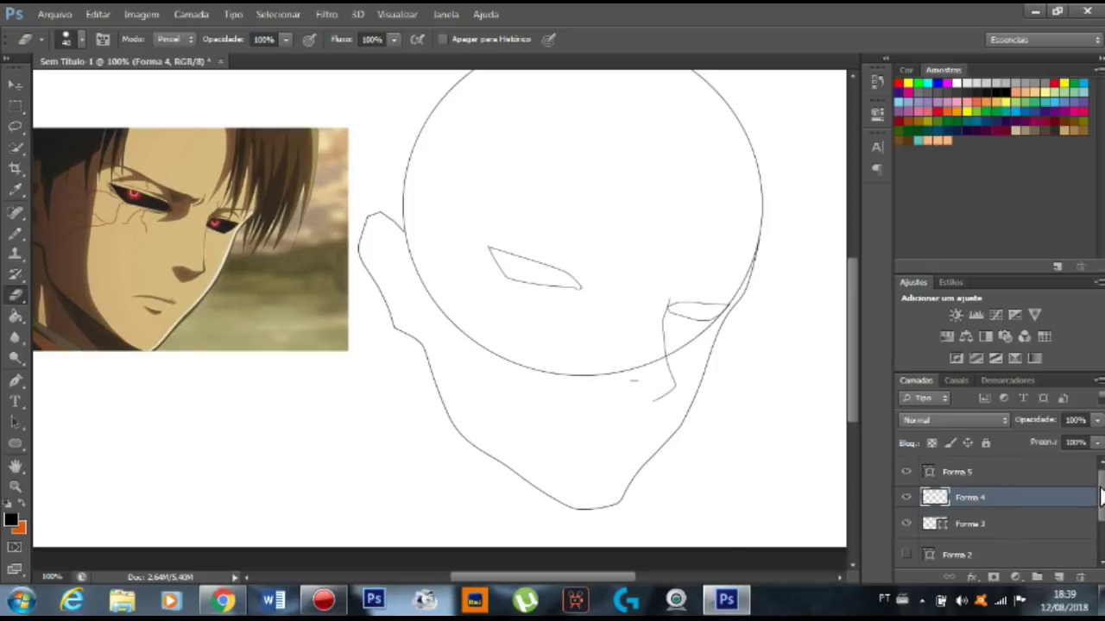
{"action": "left_click_drag", "start_coordinate": [1100, 496], "coordinate": [909, 526]}
Nudge the left eye into place, select Forma 5, and start a new facial line.
{"action": "key", "text": "ctrl+plus"}
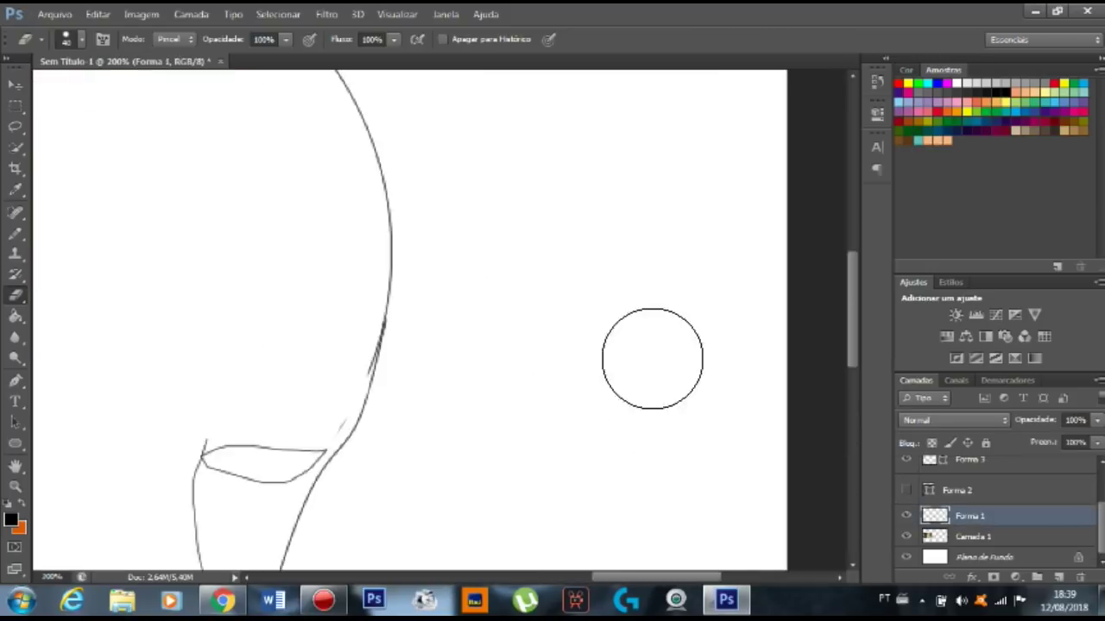
{"action": "key", "text": "ctrl+minus"}
{"action": "key", "text": "ctrl+minus"}
{"action": "scroll", "coordinate": [902, 486], "scroll_direction": "up", "scroll_amount": 2}
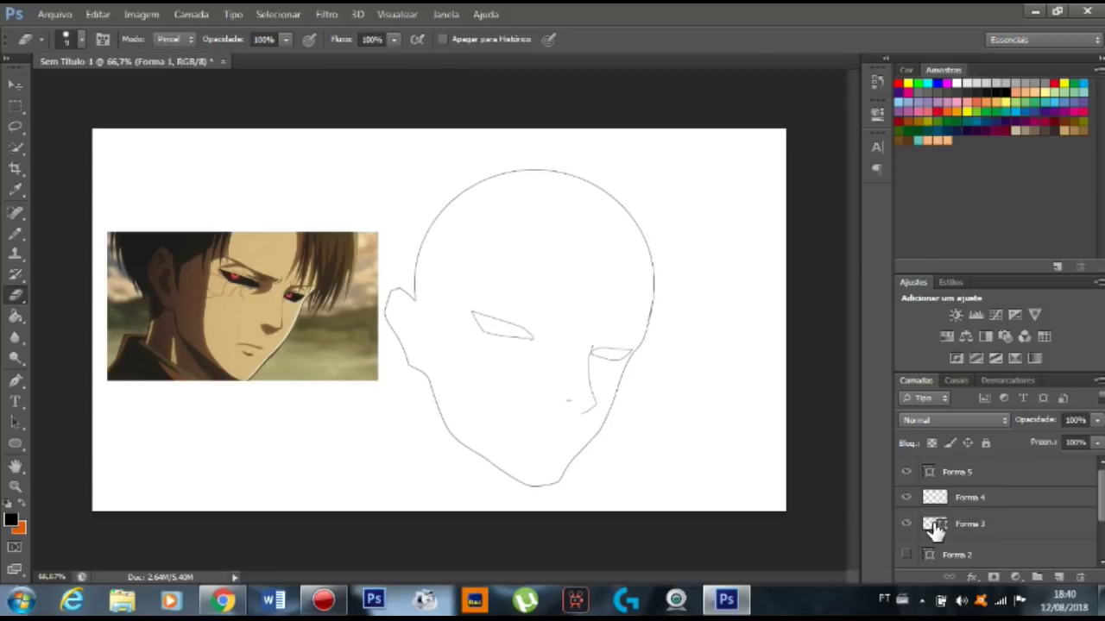
{"action": "left_click", "coordinate": [935, 530]}
{"action": "left_click_drag", "start_coordinate": [524, 332], "coordinate": [530, 335]}
{"action": "key", "text": "ctrl+plus"}
{"action": "key", "text": "ctrl+plus"}
{"action": "key", "text": "ctrl+minus"}
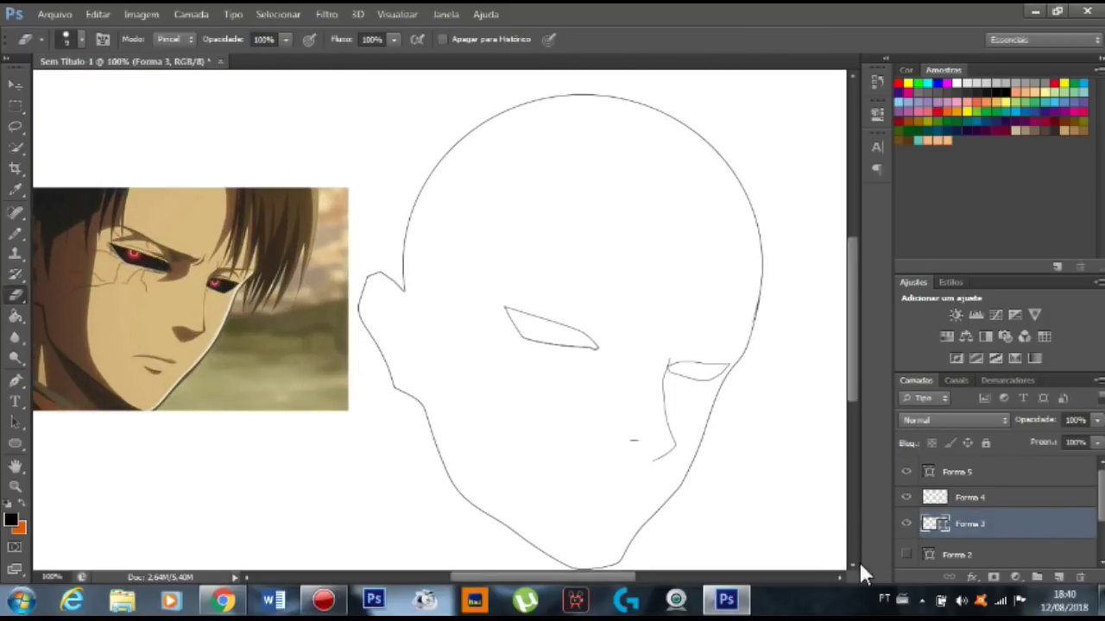
{"action": "left_click", "coordinate": [937, 473]}
{"action": "key", "text": "p"}
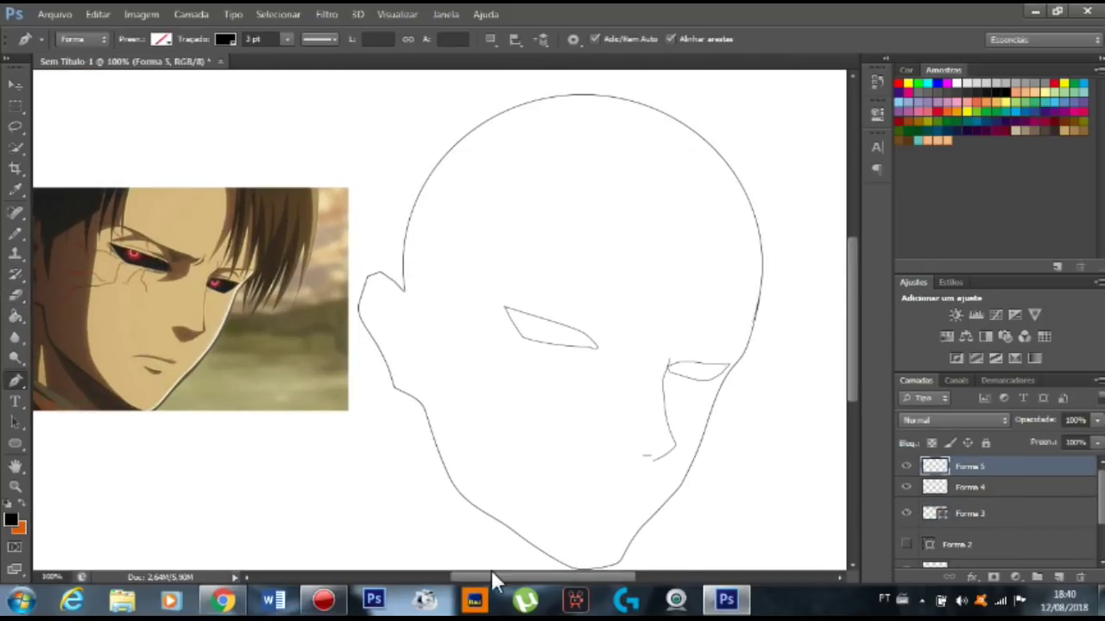
{"action": "left_click_drag", "start_coordinate": [492, 577], "coordinate": [475, 577]}
{"action": "left_click", "coordinate": [695, 497]}
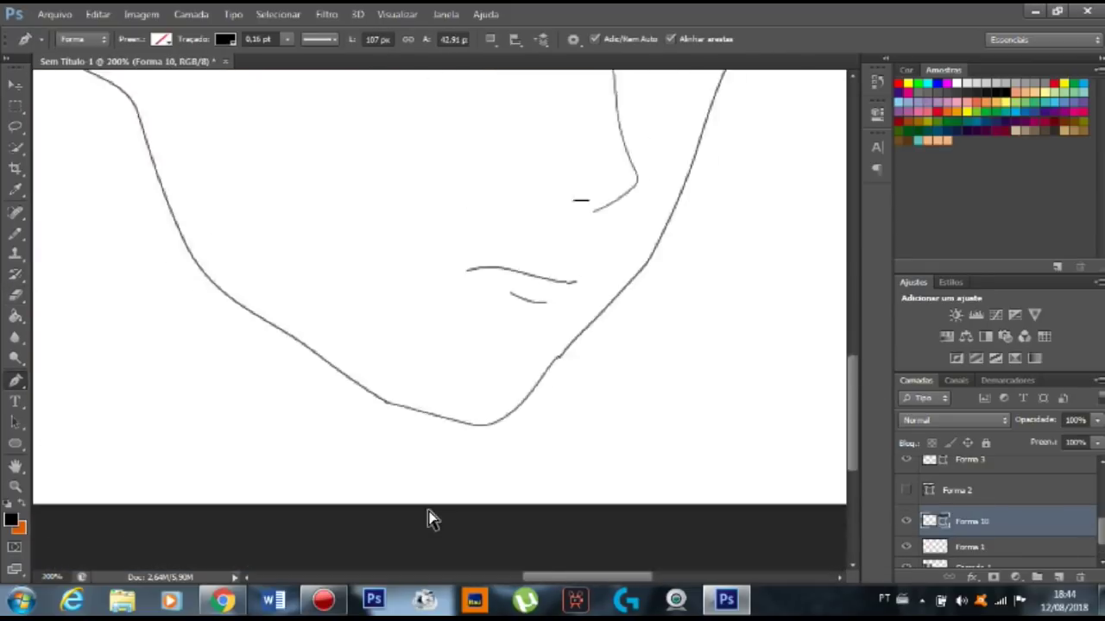
Zoom in on the chin, delete its last anchor and segments, then zoom back out.
{"action": "scroll", "coordinate": [452, 435], "scroll_direction": "right", "scroll_amount": 3}
{"action": "key", "text": "ctrl+plus"}
{"action": "scroll", "coordinate": [449, 327], "scroll_direction": "down", "scroll_amount": 3}
{"action": "scroll", "coordinate": [449, 326], "scroll_direction": "right", "scroll_amount": 2}
{"action": "key", "text": "Delete"}
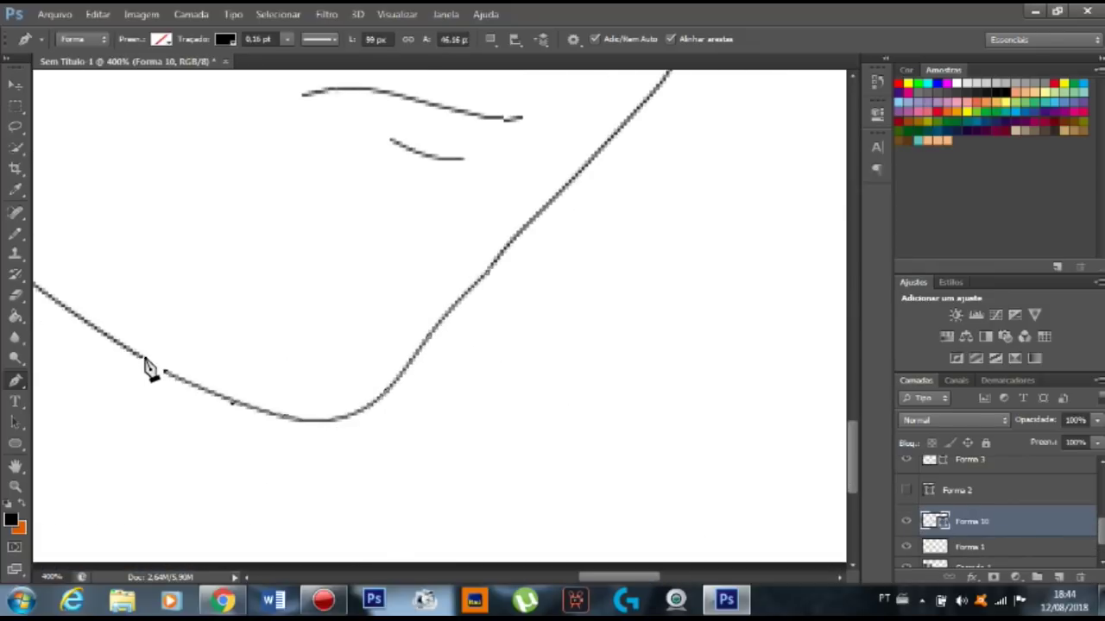
{"action": "key", "text": "ctrl+minus"}
{"action": "key", "text": "ctrl+minus"}
{"action": "key", "text": "ctrl+minus"}
{"action": "scroll", "coordinate": [1098, 515], "scroll_direction": "up", "scroll_amount": 2}
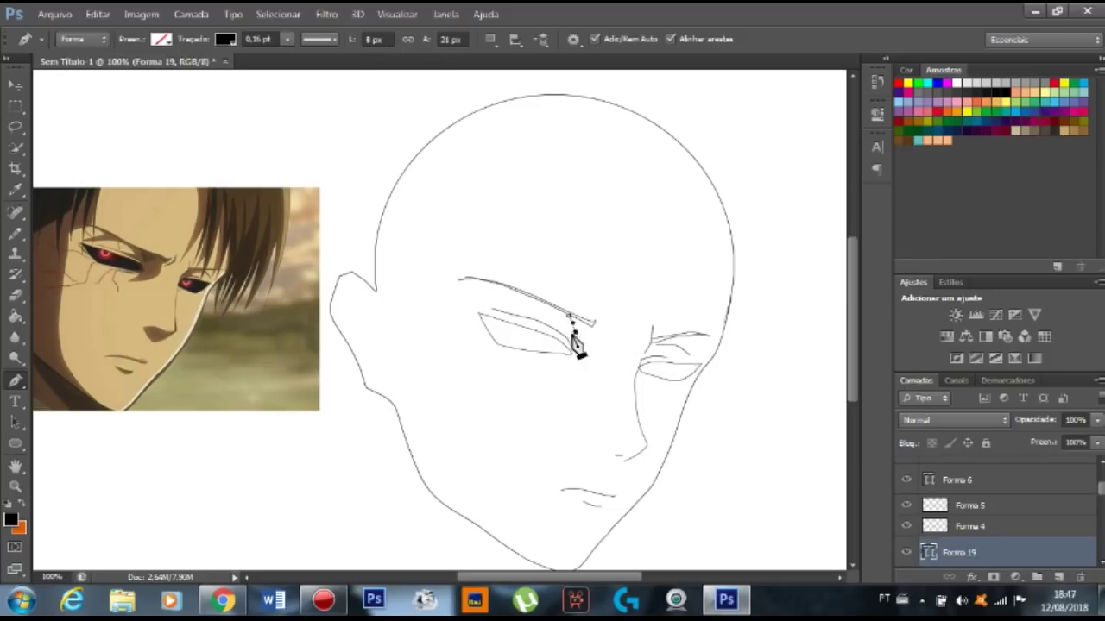
{"action": "key", "text": "e"}
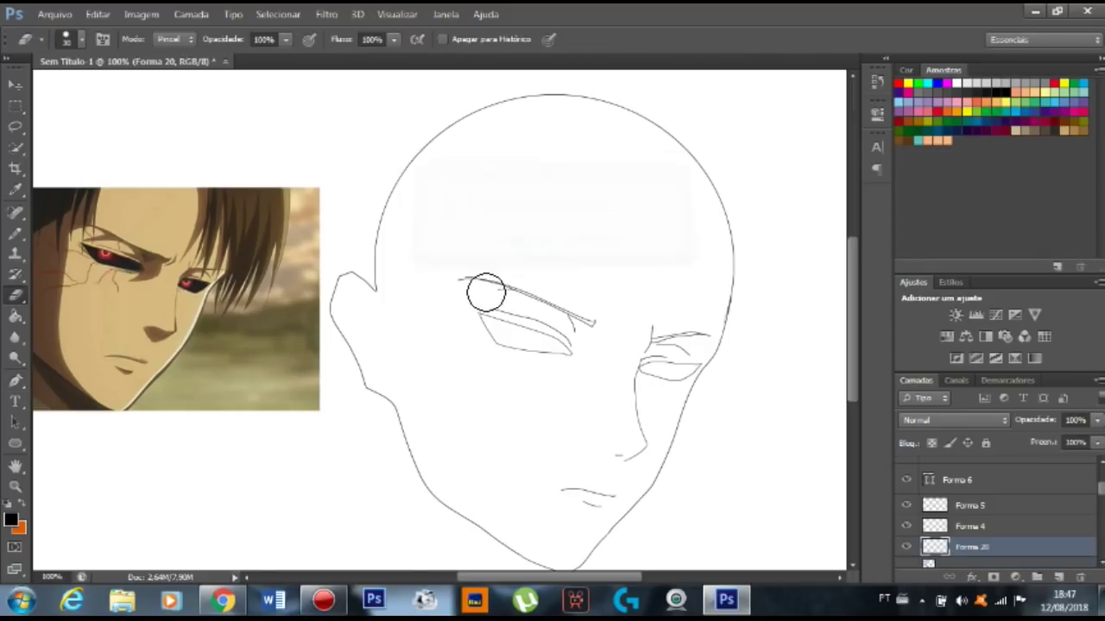
{"action": "scroll", "coordinate": [1100, 505], "scroll_direction": "down", "scroll_amount": 2}
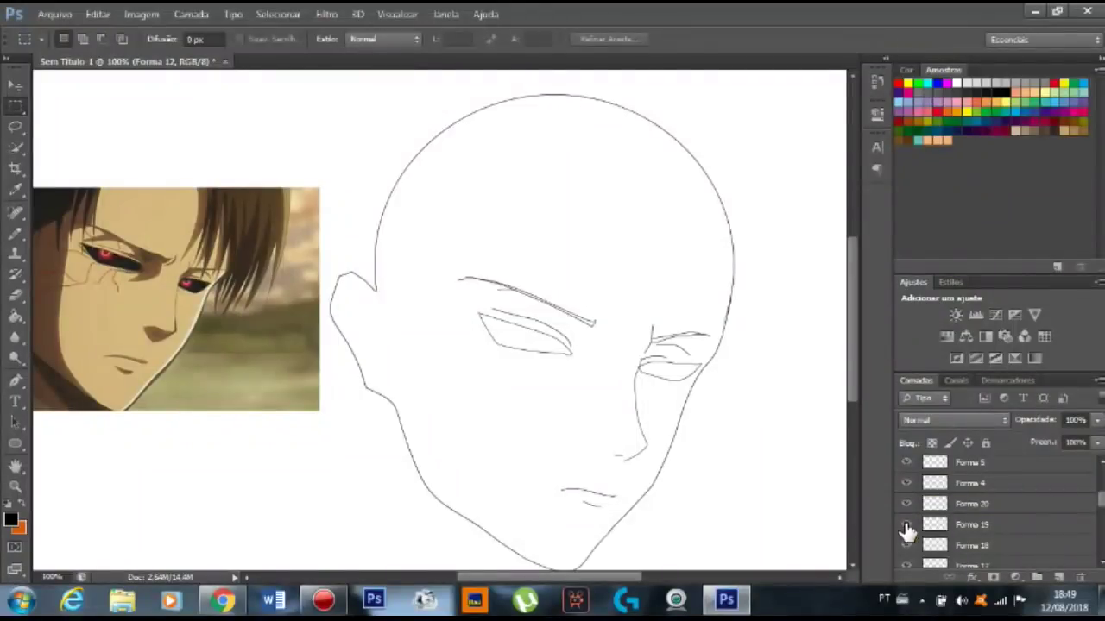
Merge the outline layers into one and draw a circular iris inside the eye.
{"action": "left_click", "coordinate": [913, 506], "text": "shift"}
{"action": "key", "text": "ctrl+e"}
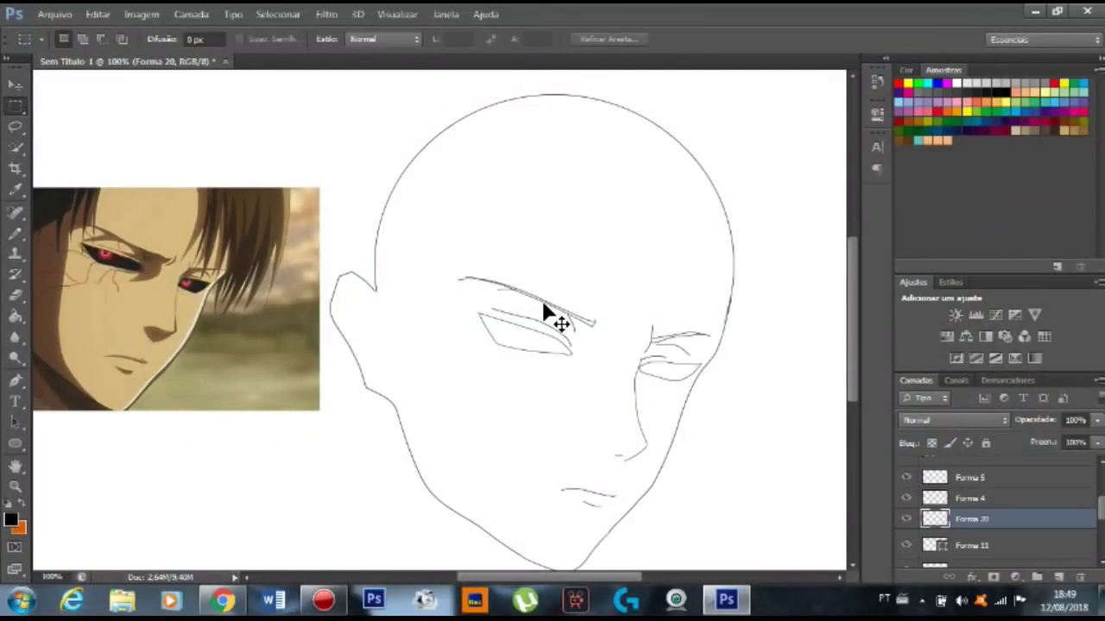
{"action": "scroll", "coordinate": [420, 321], "scroll_direction": "up", "scroll_amount": 2}
{"action": "left_click", "coordinate": [976, 469]}
{"action": "key", "text": "u"}
{"action": "left_click_drag", "start_coordinate": [559, 320], "coordinate": [599, 358]}
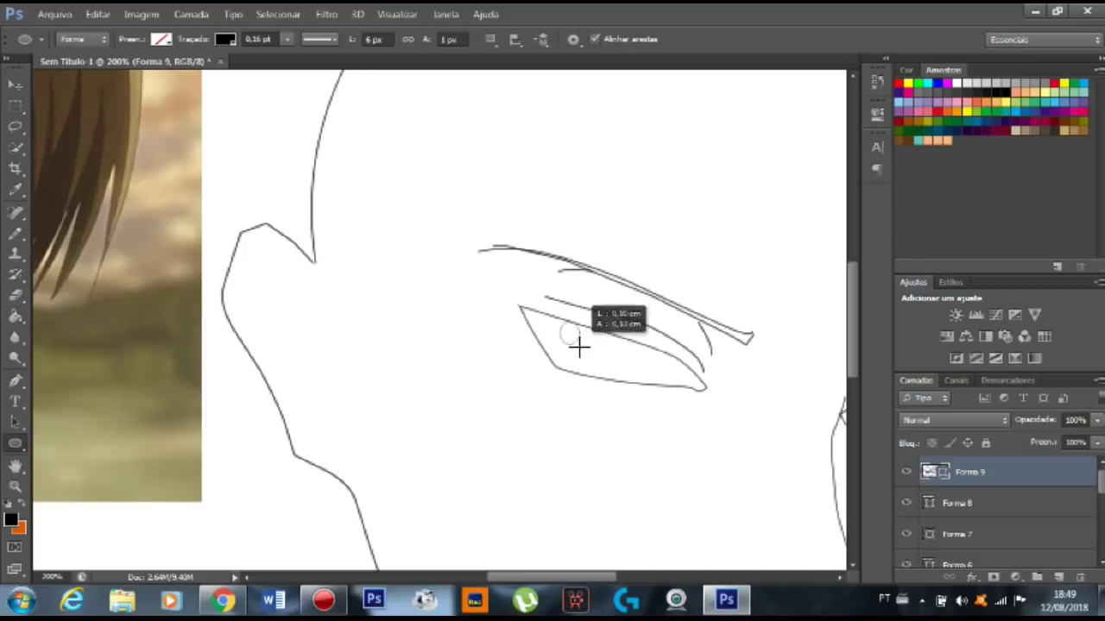
{"action": "mouse_move", "coordinate": [552, 577]}
{"action": "left_mouse_down"}
{"action": "mouse_move", "coordinate": [493, 577]}
{"action": "mouse_move", "coordinate": [583, 576]}
{"action": "left_mouse_up"}
Erase the iris overlaps and enlarge the face drawing with Free Transform.
{"action": "key", "text": "e"}
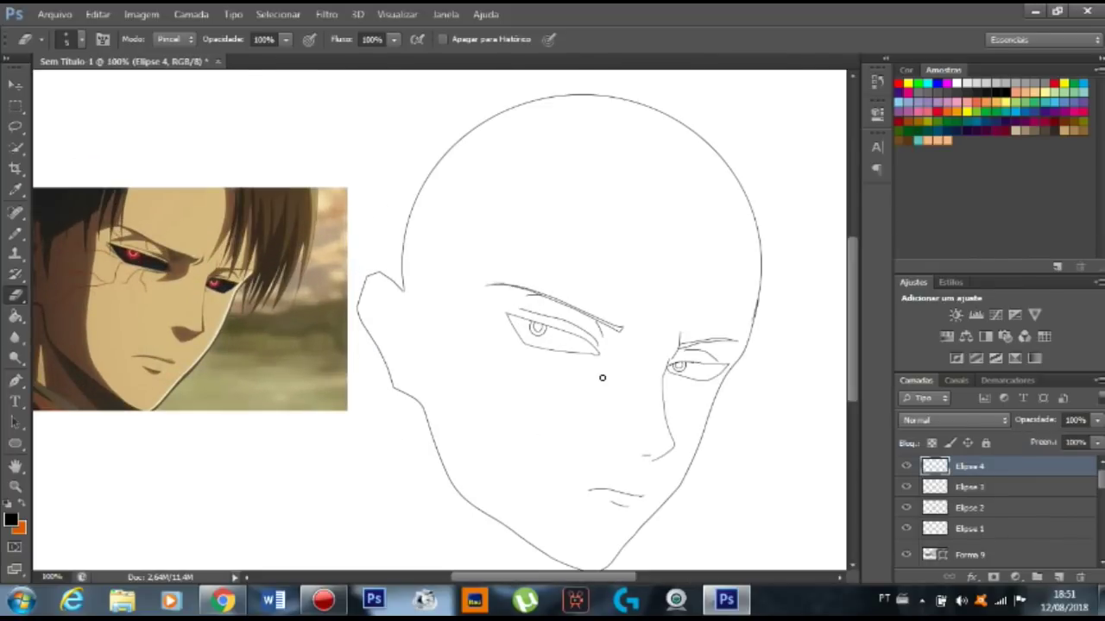
{"action": "left_click_drag", "start_coordinate": [505, 577], "coordinate": [497, 577]}
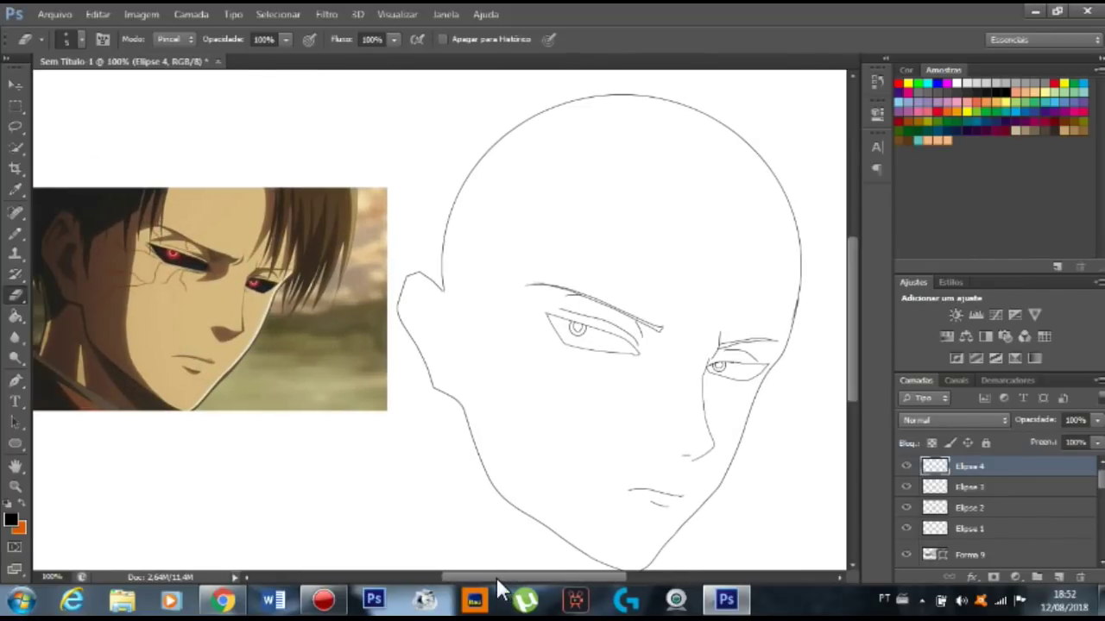
{"action": "left_click", "coordinate": [18, 384]}
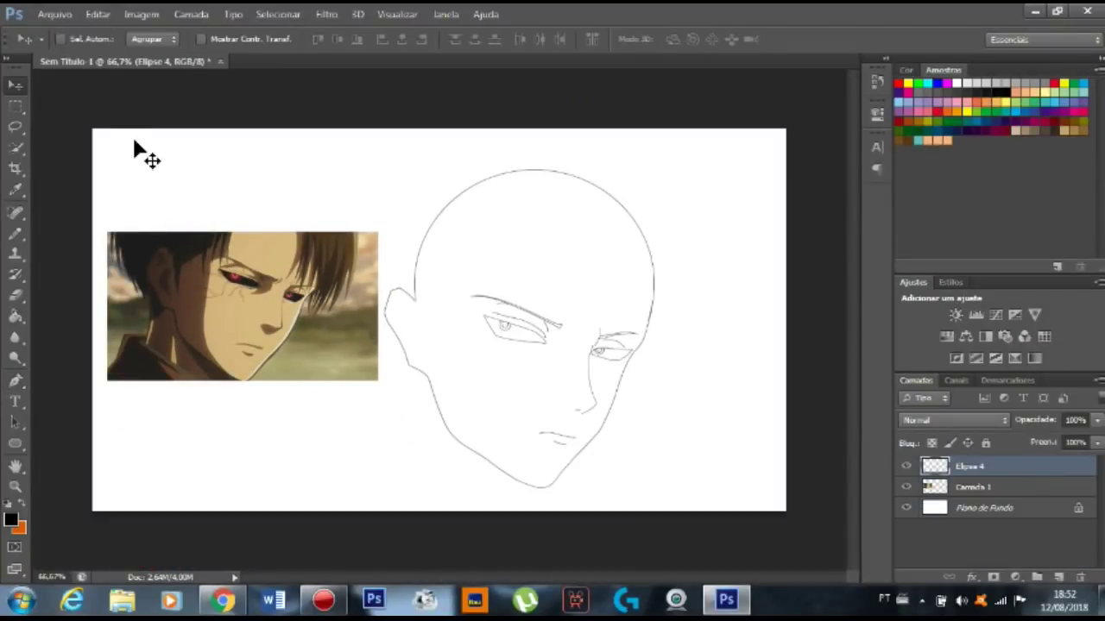
{"action": "key", "text": "ctrl+t"}
{"action": "left_click_drag", "start_coordinate": [665, 451], "coordinate": [720, 513]}
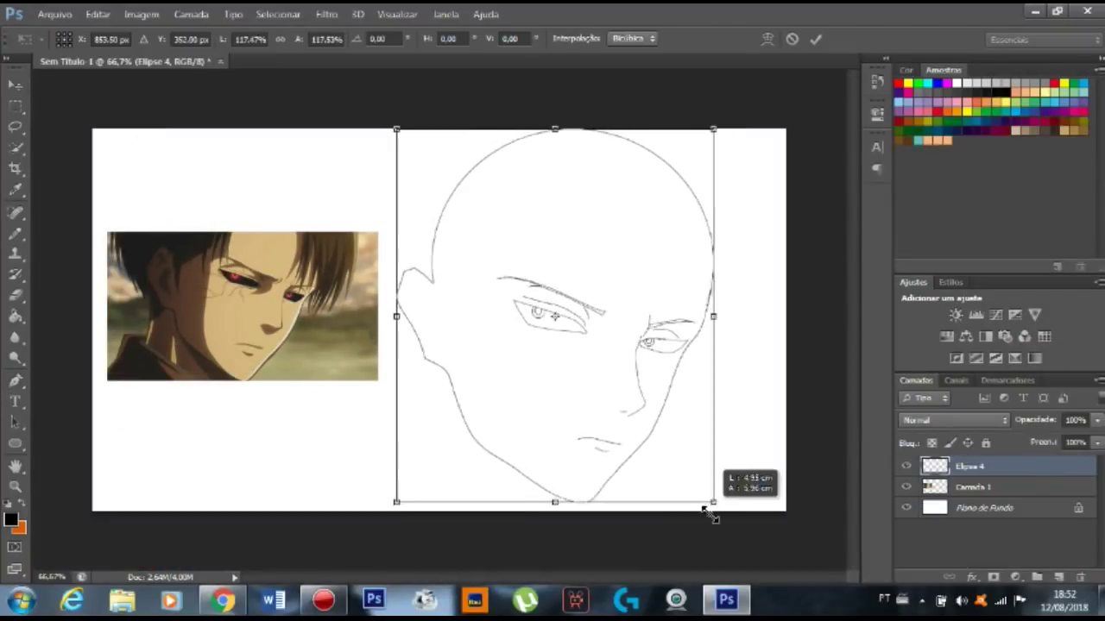
{"action": "left_click_drag", "start_coordinate": [720, 128], "coordinate": [765, 83]}
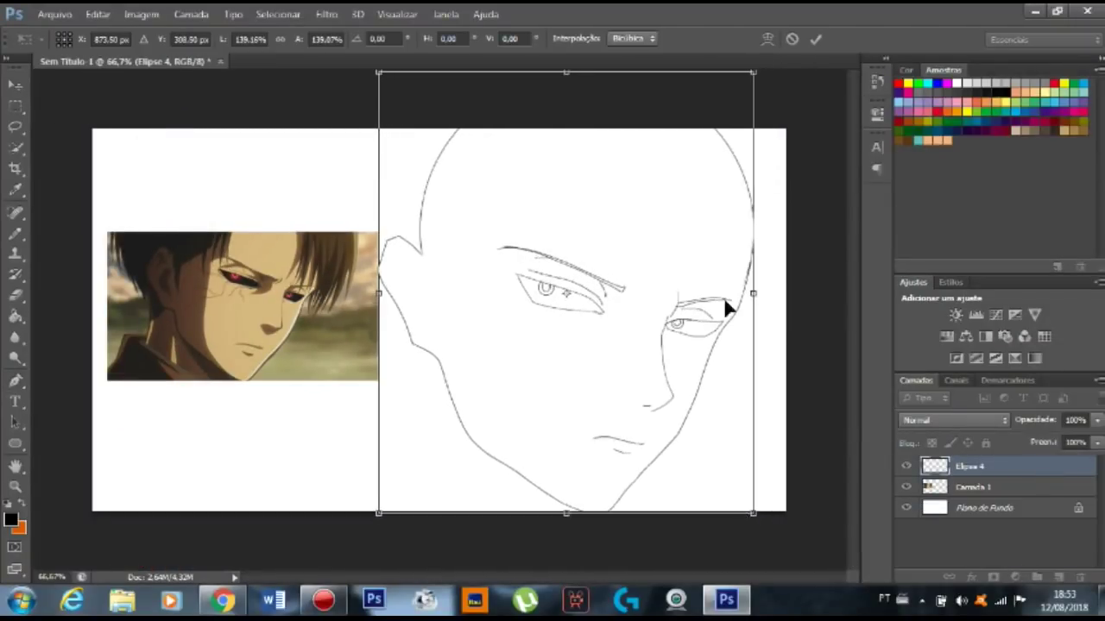
{"action": "left_click_drag", "start_coordinate": [730, 301], "coordinate": [784, 40]}
{"action": "key", "text": "Return"}
Zoom to actual size and start the first hair strand at the forehead.
{"action": "key", "text": "p"}
{"action": "key", "text": "ctrl+1"}
{"action": "left_click", "coordinate": [403, 242]}
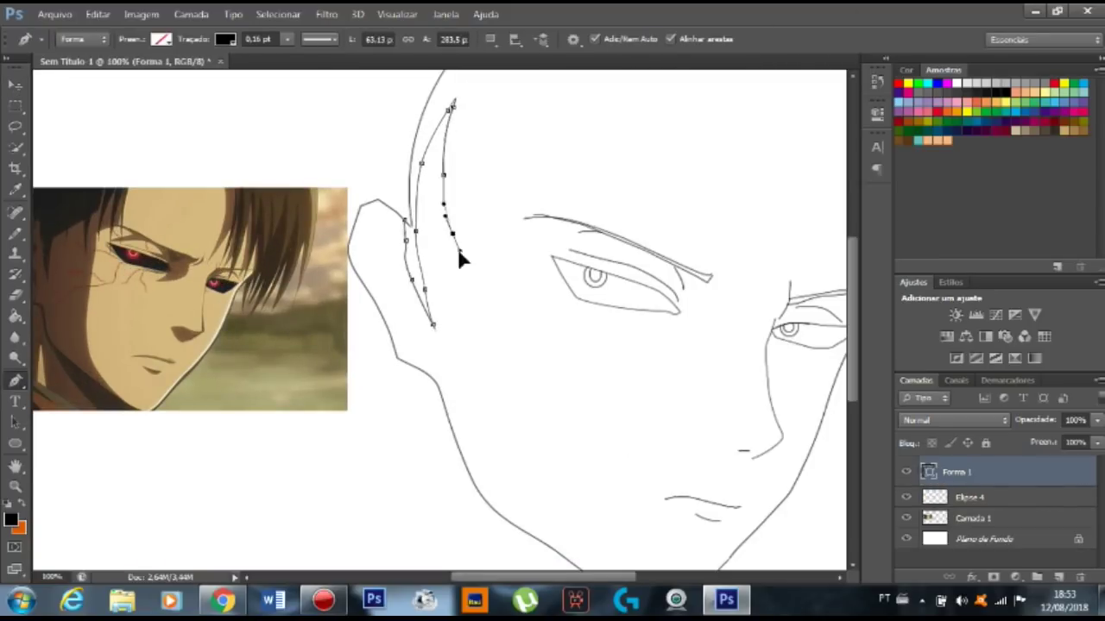
Anchor the top of the hair strands, then toggle panels and restore the document window.
{"action": "left_click", "coordinate": [553, 89]}
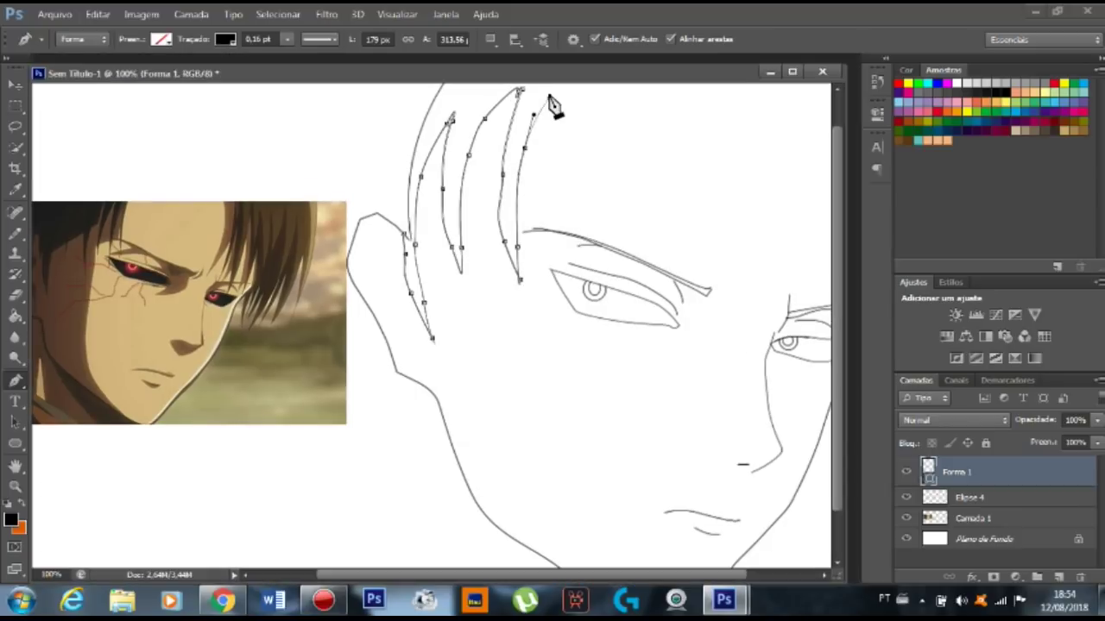
{"action": "key", "text": "Tab"}
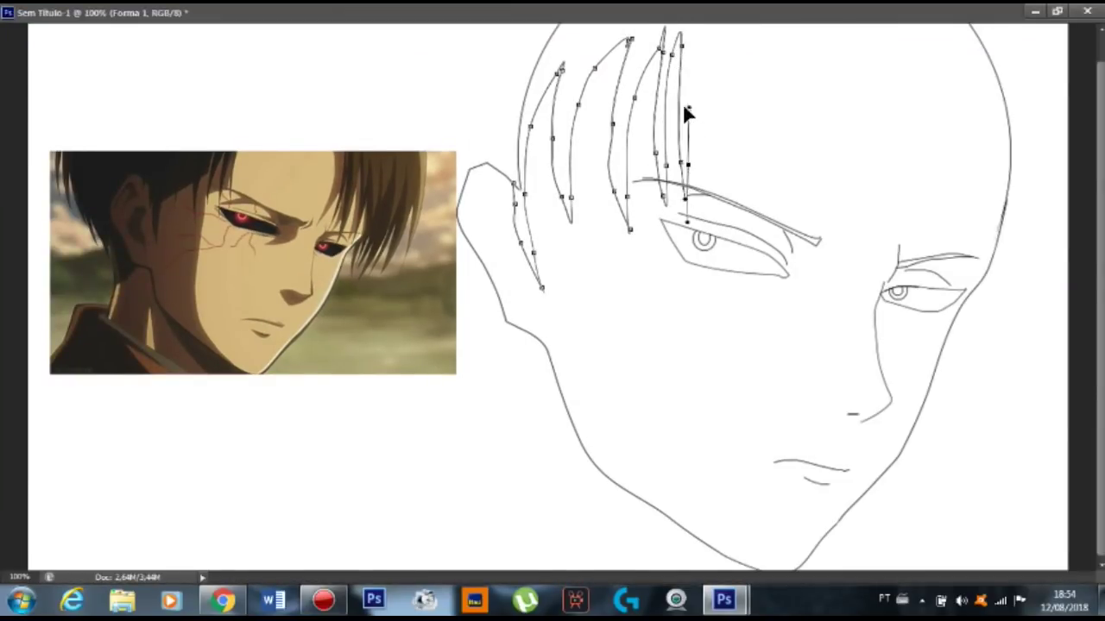
{"action": "double_click", "coordinate": [713, 21]}
{"action": "left_click", "coordinate": [792, 72]}
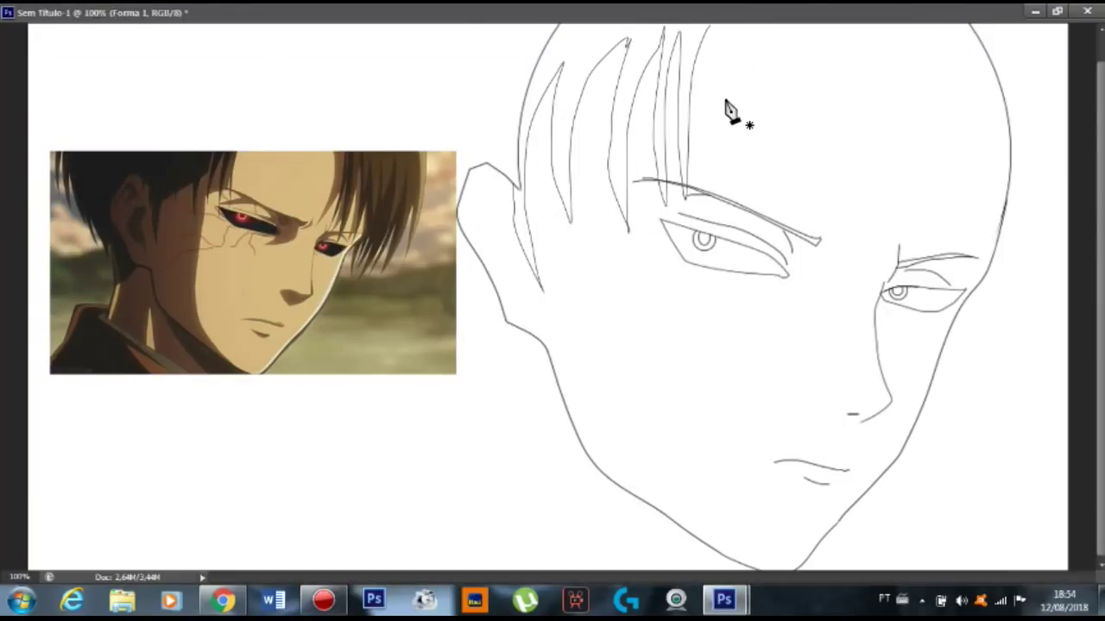
{"action": "key", "text": "Tab"}
{"action": "key", "text": "Tab"}
{"action": "key", "text": "ctrl+z"}
{"action": "left_click", "coordinate": [1057, 11]}
Curve a hair strand over the right eye, then undo the right-side strands.
{"action": "right_click", "coordinate": [15, 126]}
{"action": "left_click", "coordinate": [69, 159]}
{"action": "scroll", "coordinate": [656, 104], "scroll_direction": "down", "scroll_amount": 1}
{"action": "key", "text": "p"}
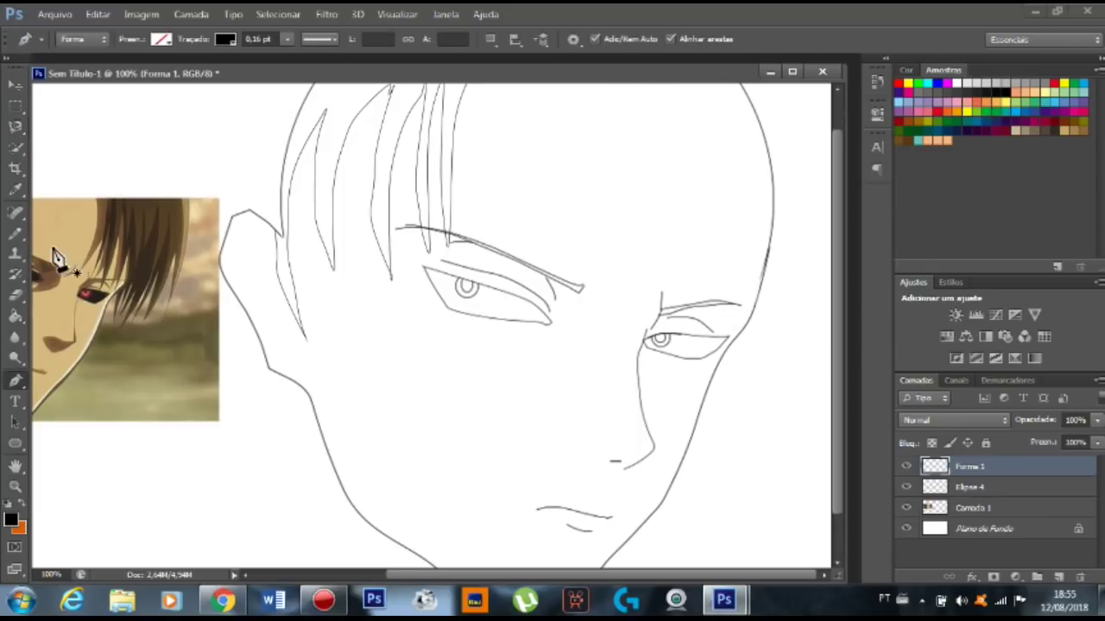
{"action": "left_click_drag", "start_coordinate": [646, 215], "coordinate": [627, 304]}
{"action": "left_click", "coordinate": [660, 116]}
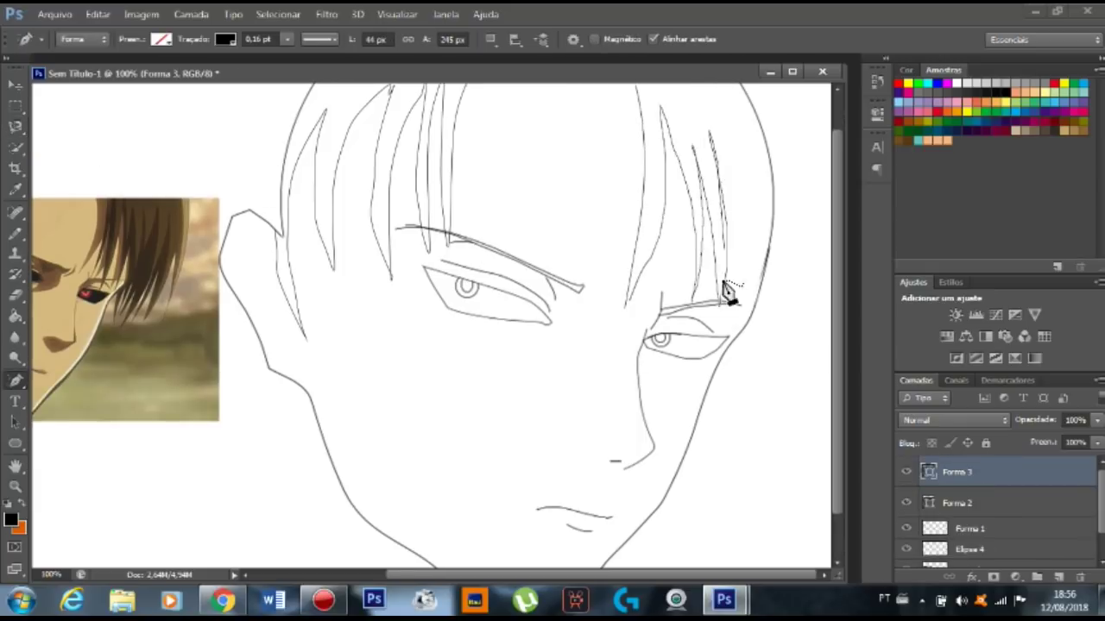
{"action": "key", "text": "ctrl+alt+z"}
{"action": "key", "text": "ctrl+alt+z"}
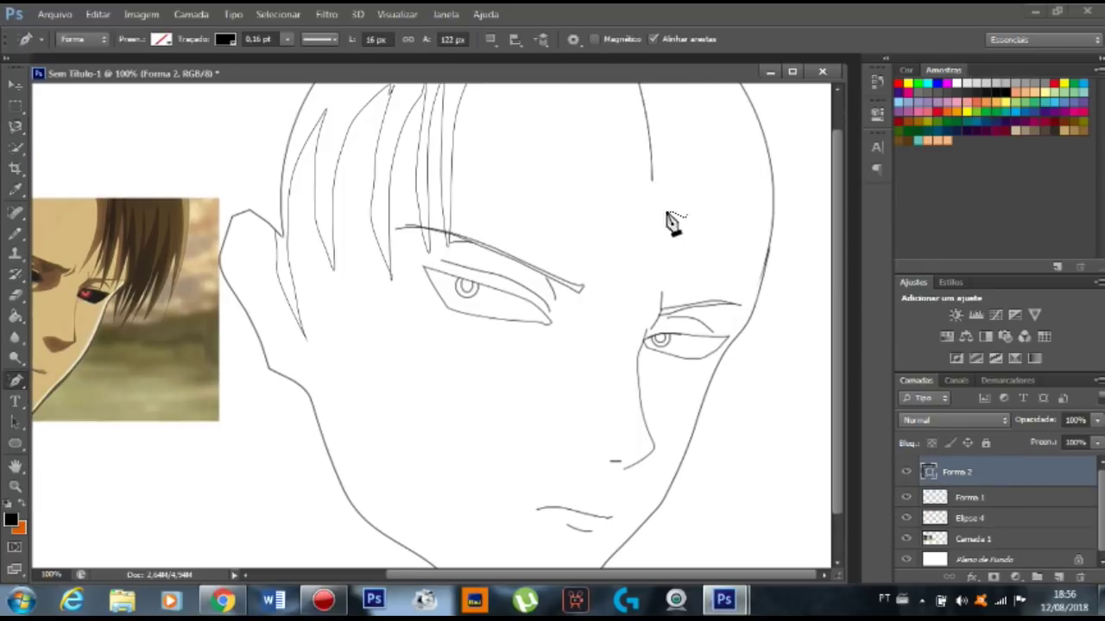
Redraw a new hair strand curving down the forehead with the standard pen.
{"action": "right_click", "coordinate": [16, 379]}
{"action": "left_click", "coordinate": [69, 381]}
{"action": "left_click", "coordinate": [670, 87]}
{"action": "left_click", "coordinate": [682, 128]}
{"action": "left_click_drag", "start_coordinate": [679, 181], "coordinate": [676, 238]}
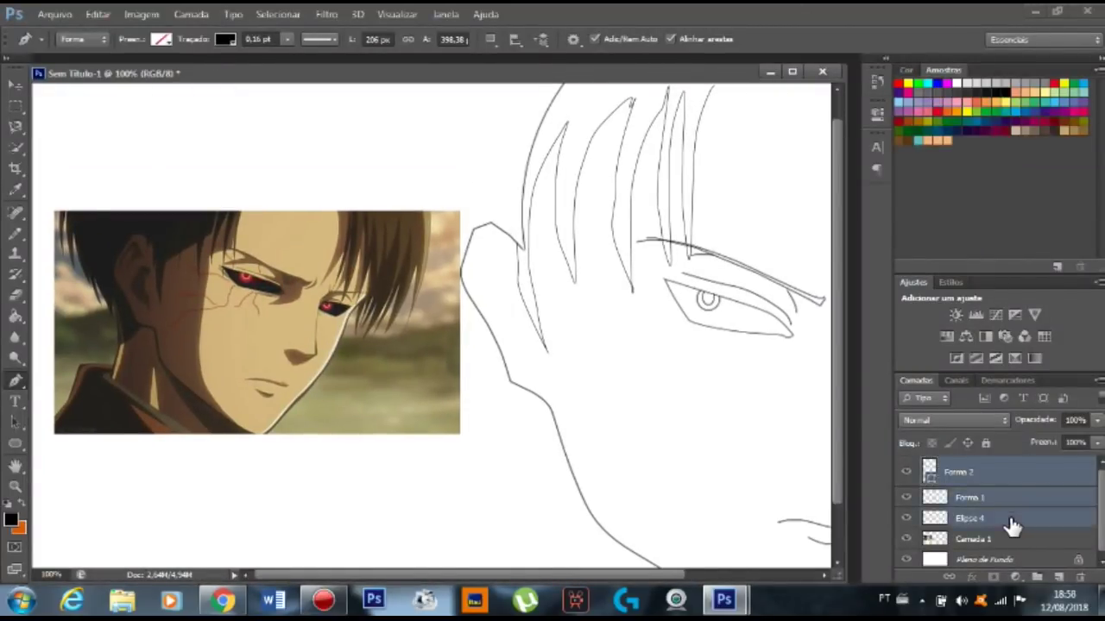
Merge the hair strands with the face drawing and shift it left via Free Transform.
{"action": "key", "text": "ctrl+e"}
{"action": "key", "text": "ctrl+t"}
{"action": "left_click_drag", "start_coordinate": [820, 216], "coordinate": [781, 181]}
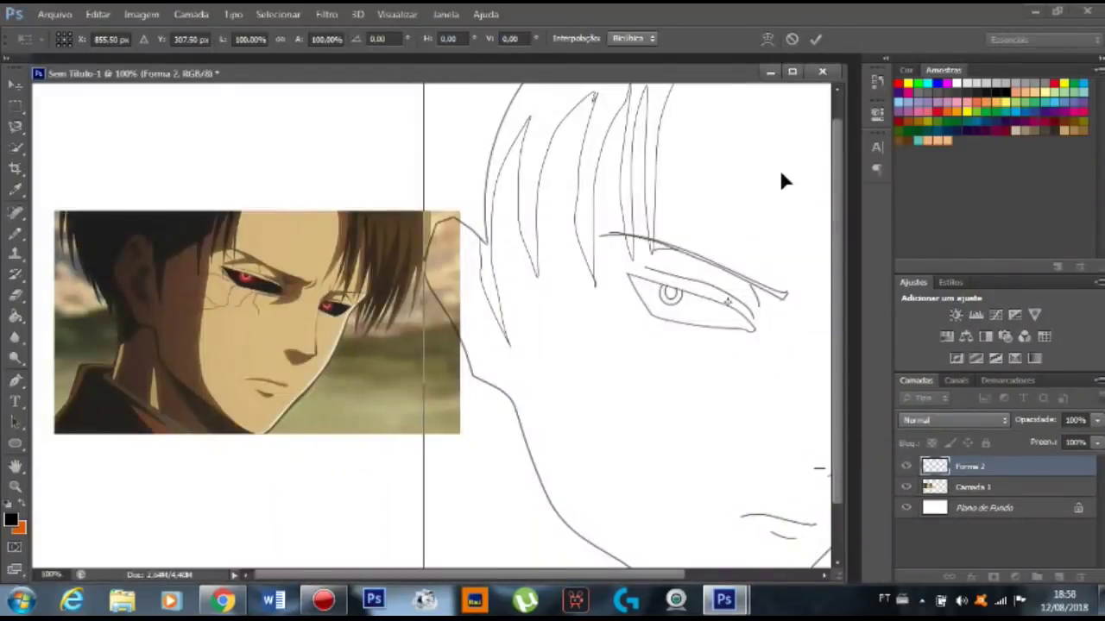
{"action": "left_click_drag", "start_coordinate": [699, 74], "coordinate": [691, 59]}
{"action": "left_click_drag", "start_coordinate": [552, 577], "coordinate": [608, 587]}
{"action": "key", "text": "Return"}
{"action": "key", "text": "ctrl+alt+0"}
{"action": "key", "text": "e"}
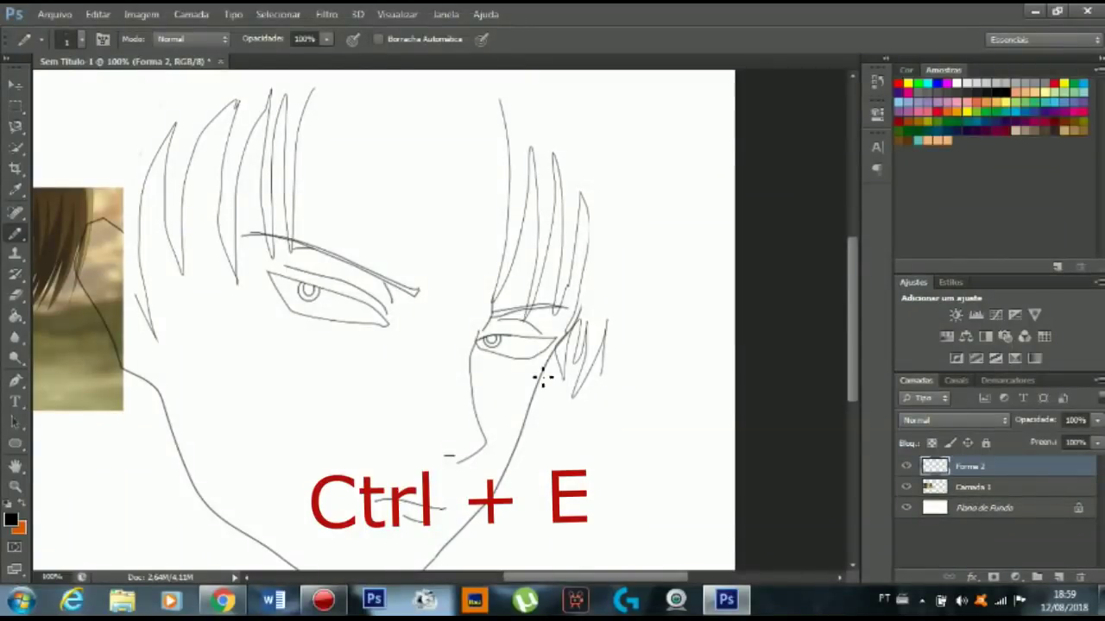
{"action": "key", "text": "ctrl+minus"}
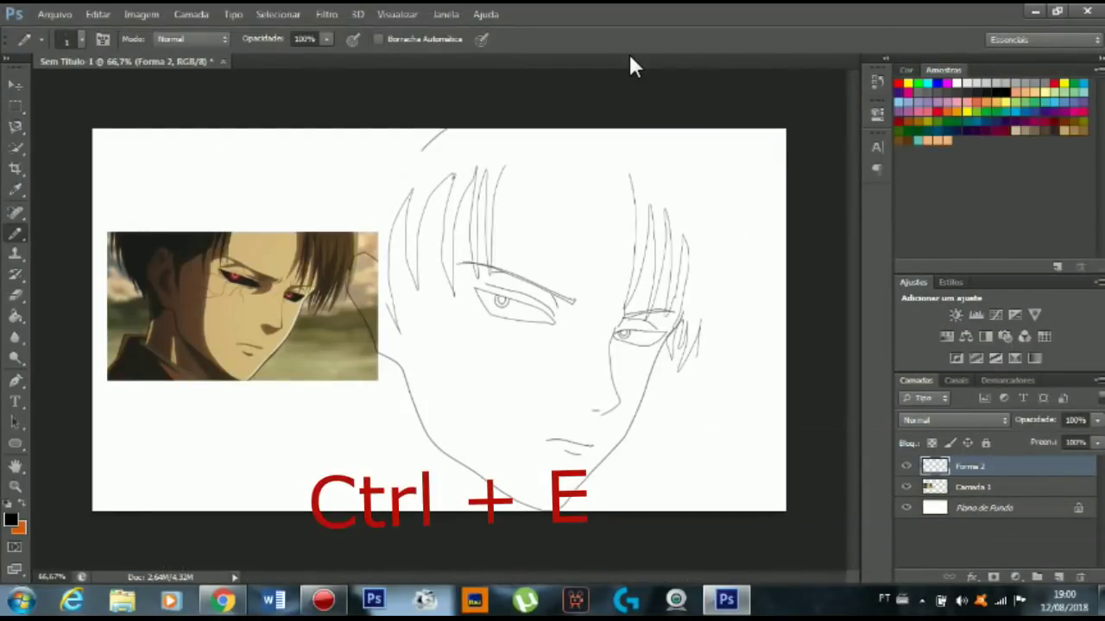
Draw a hair strand down the right side of the face.
{"action": "key", "text": "p"}
{"action": "left_click", "coordinate": [723, 139]}
{"action": "left_click", "coordinate": [741, 173]}
{"action": "left_click", "coordinate": [743, 200]}
{"action": "left_click", "coordinate": [742, 228]}
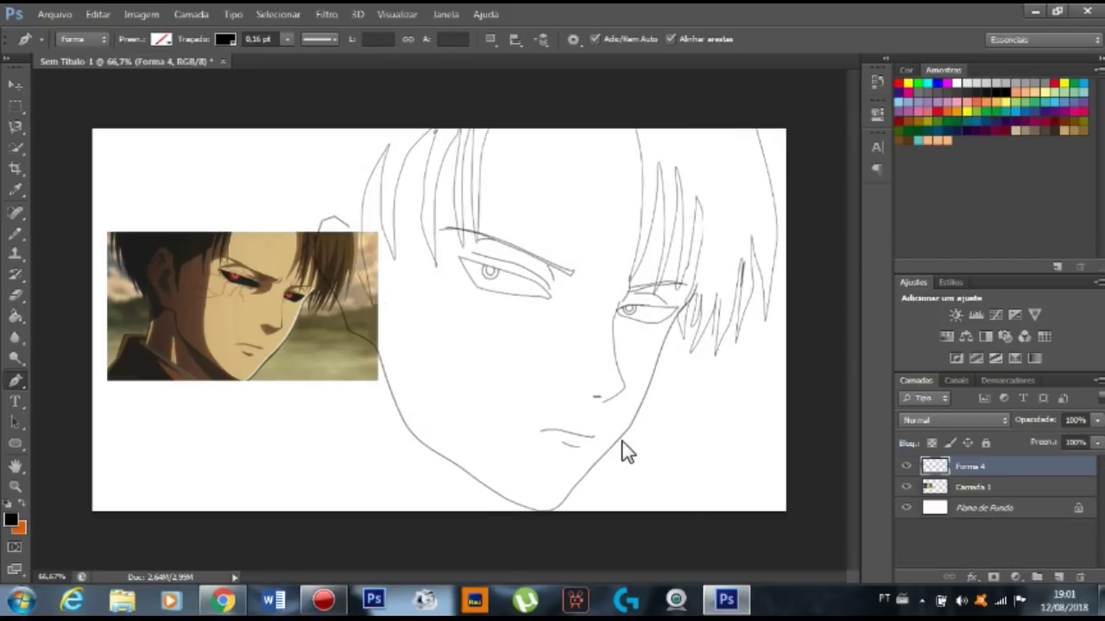
Add short paths at the left hair edge and extend a line along the jaw.
{"action": "left_click", "coordinate": [354, 339]}
{"action": "left_click", "coordinate": [331, 371]}
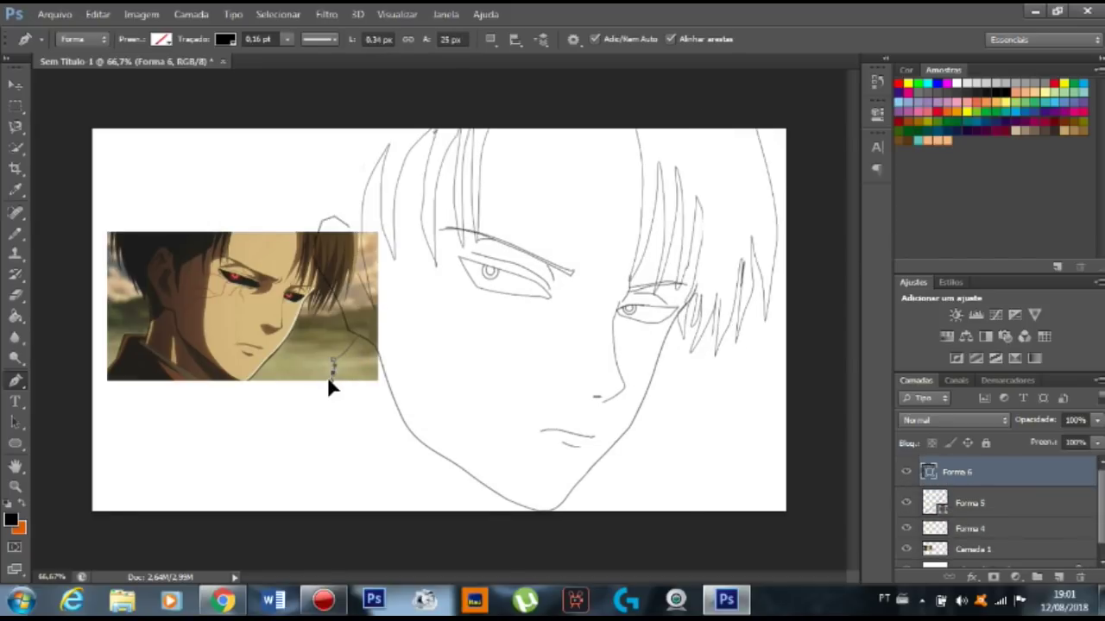
{"action": "left_click", "coordinate": [325, 415]}
{"action": "left_click", "coordinate": [340, 432]}
{"action": "left_click", "coordinate": [424, 514]}
{"action": "left_click", "coordinate": [329, 395]}
{"action": "left_click", "coordinate": [298, 404]}
Draw the neck line down to the collar.
{"action": "scroll", "coordinate": [337, 425], "scroll_direction": "up", "scroll_amount": 3, "text": "alt"}
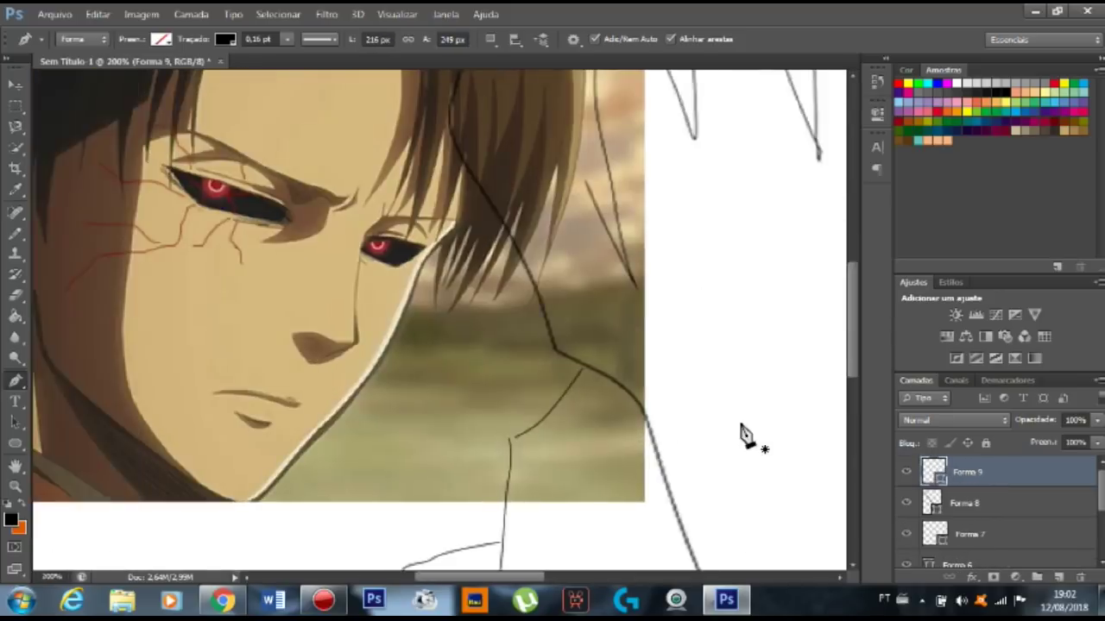
{"action": "scroll", "coordinate": [599, 510], "scroll_direction": "down", "scroll_amount": 5}
{"action": "left_click", "coordinate": [684, 350]}
{"action": "scroll", "coordinate": [697, 424], "scroll_direction": "down", "scroll_amount": 3}
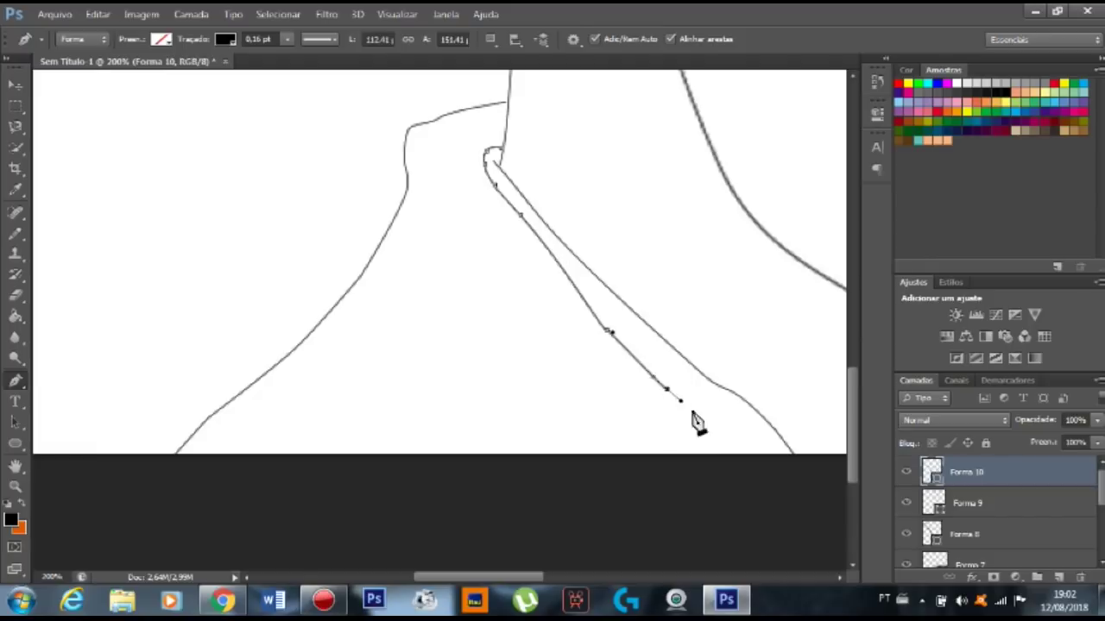
{"action": "scroll", "coordinate": [733, 480], "scroll_direction": "down", "scroll_amount": 3, "text": "alt"}
{"action": "scroll", "coordinate": [734, 483], "scroll_direction": "up", "scroll_amount": 3, "text": "alt"}
{"action": "left_click", "coordinate": [535, 315]}
{"action": "left_click", "coordinate": [525, 421]}
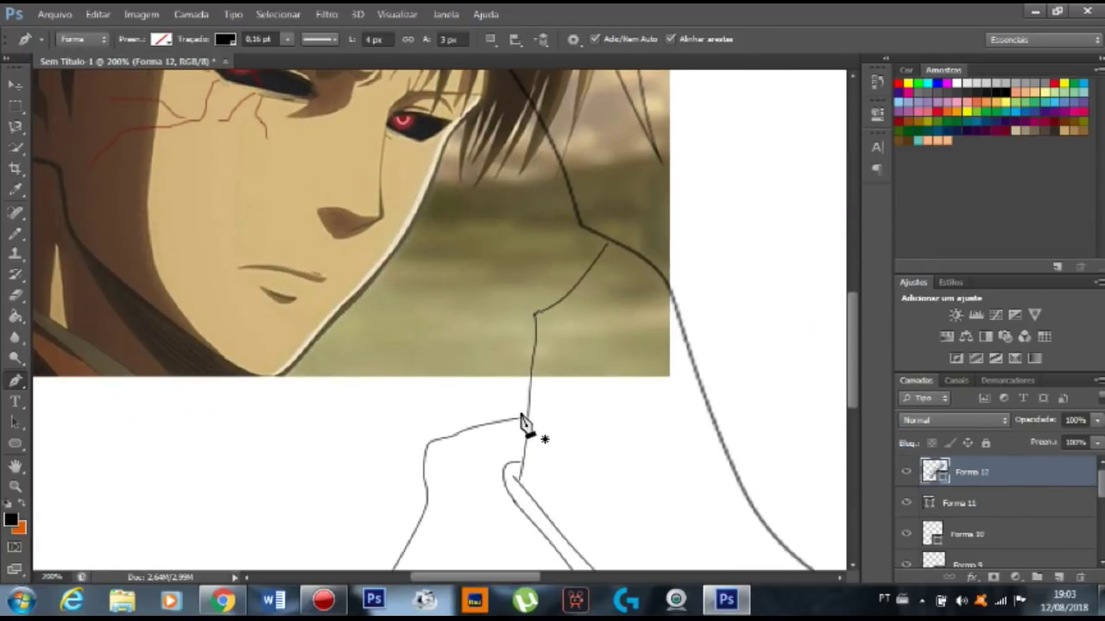
{"action": "scroll", "coordinate": [491, 569], "scroll_direction": "down", "scroll_amount": 2, "text": "alt"}
{"action": "scroll", "coordinate": [333, 365], "scroll_direction": "down", "scroll_amount": 2, "text": "alt"}
{"action": "scroll", "coordinate": [333, 365], "scroll_direction": "up", "scroll_amount": 1, "text": "alt"}
Trace a line up along the face and start a vein line near the forehead.
{"action": "left_click", "coordinate": [532, 380]}
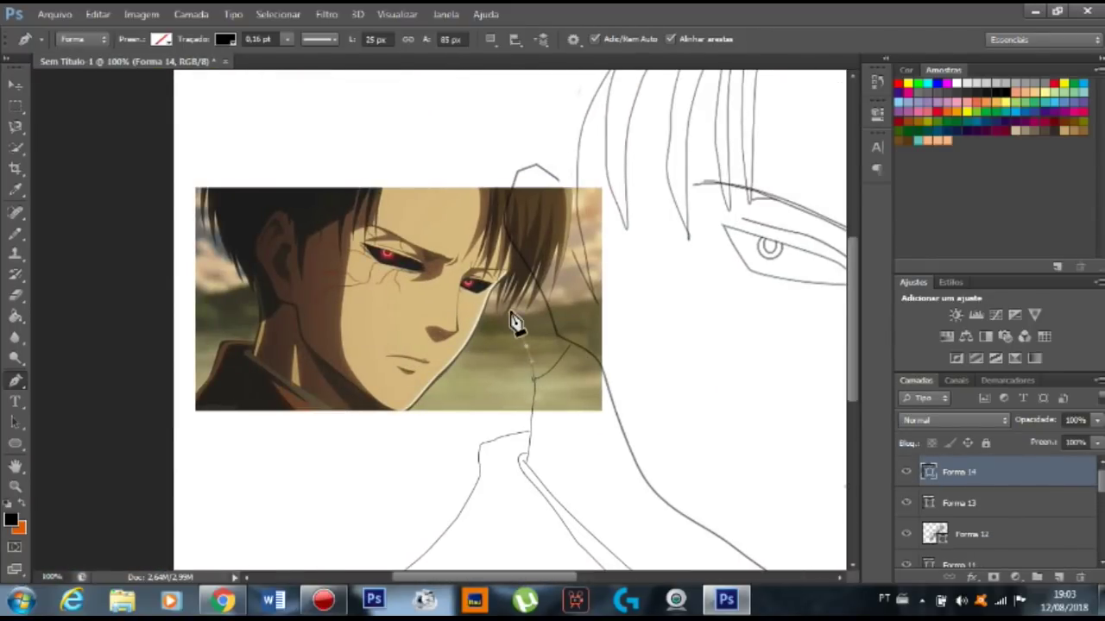
{"action": "left_click", "coordinate": [492, 337]}
{"action": "left_click", "coordinate": [476, 319]}
{"action": "left_click", "coordinate": [466, 289]}
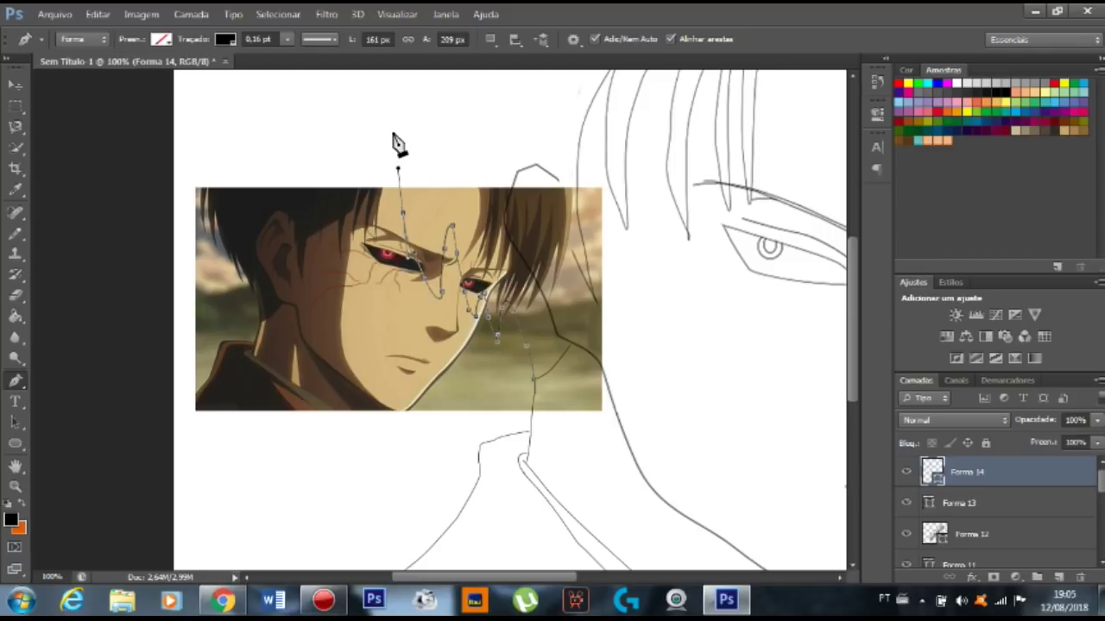
{"action": "left_click", "coordinate": [405, 189]}
{"action": "key", "text": "ctrl+minus"}
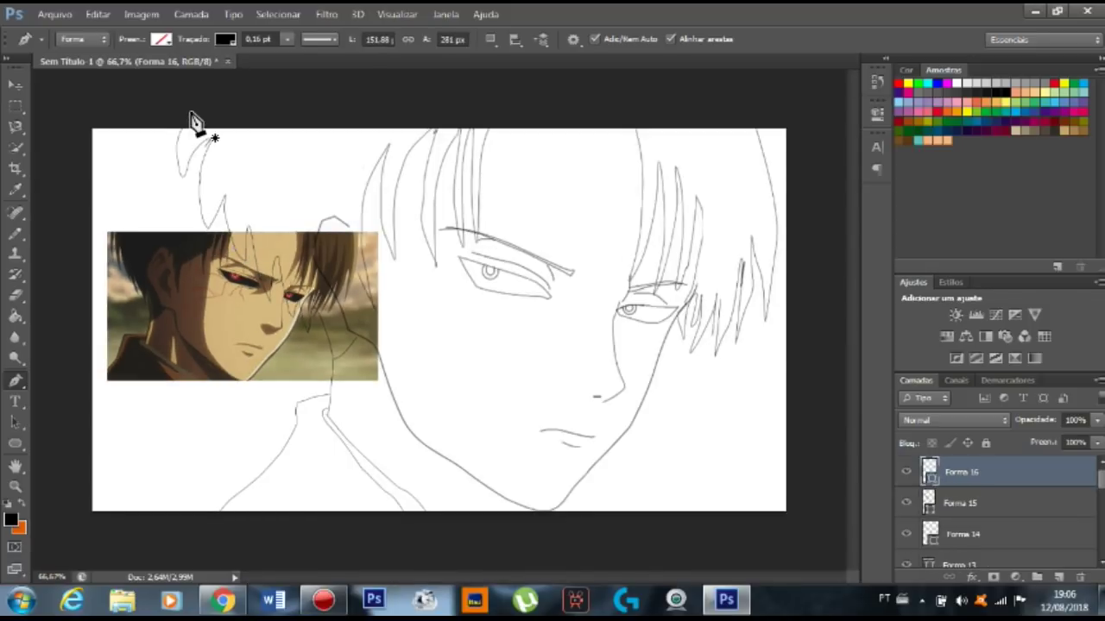
Hide the reference photo and draw a short ear path beside the left hair strands.
{"action": "scroll", "coordinate": [993, 518], "scroll_direction": "down", "scroll_amount": 5}
{"action": "left_click", "coordinate": [907, 536]}
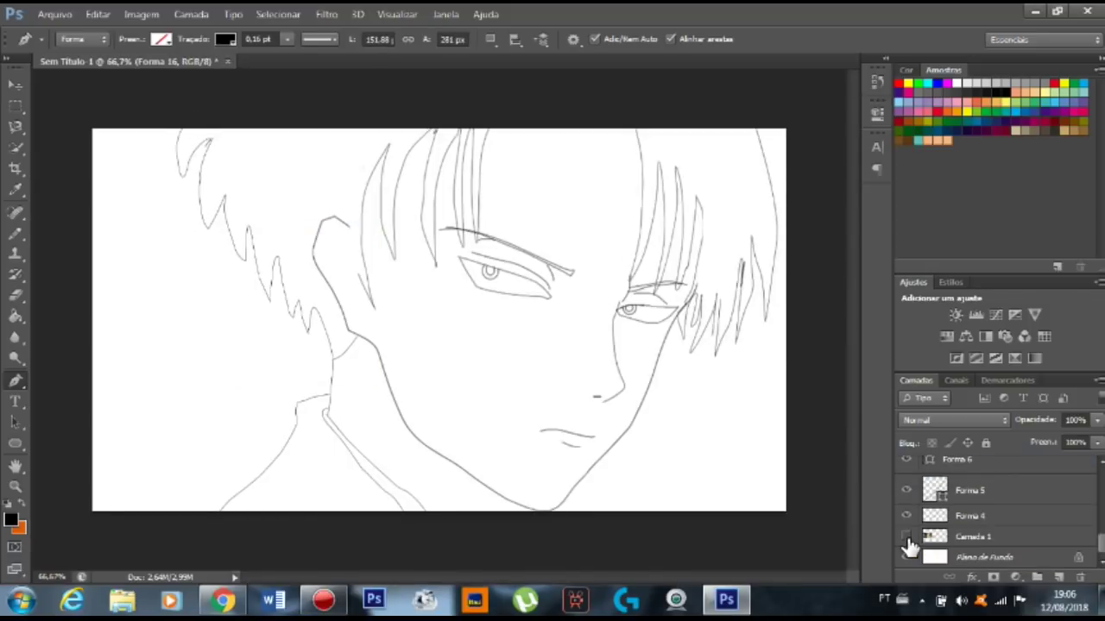
{"action": "scroll", "coordinate": [909, 546], "scroll_direction": "up", "scroll_amount": 5}
{"action": "left_click", "coordinate": [906, 481]}
{"action": "left_click", "coordinate": [1004, 474]}
{"action": "left_click", "coordinate": [269, 299]}
{"action": "left_click", "coordinate": [265, 209]}
{"action": "left_click", "coordinate": [256, 250]}
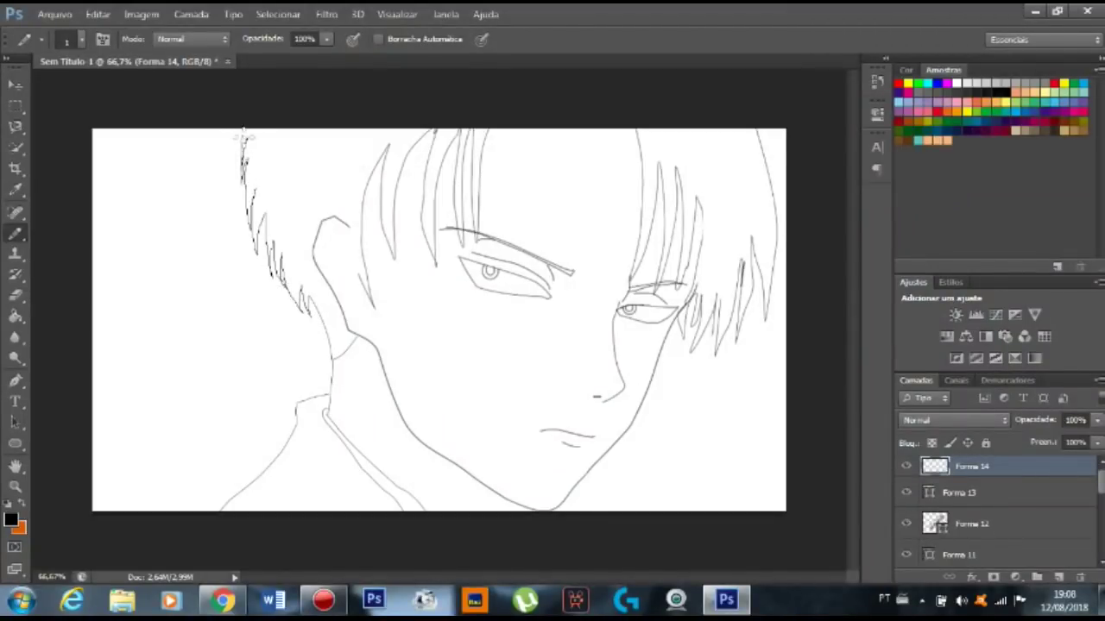
Toggle the reference photo to compare, leaving it shown beside the drawing.
{"action": "scroll", "coordinate": [906, 518], "scroll_direction": "down", "scroll_amount": 5}
{"action": "left_click", "coordinate": [905, 537]}
{"action": "left_click", "coordinate": [905, 537]}
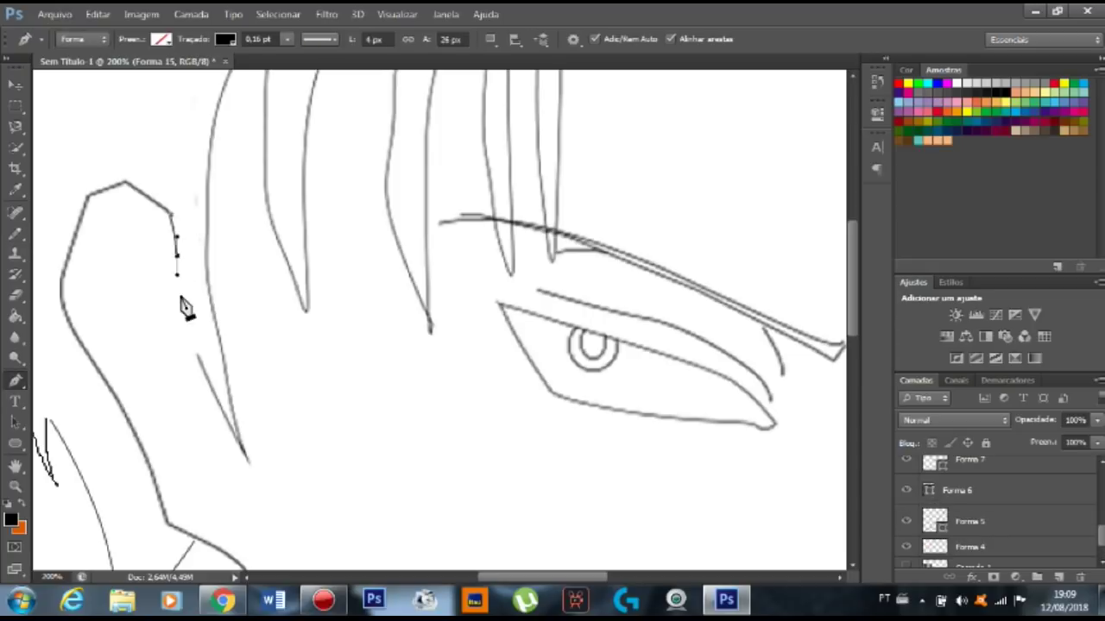
{"action": "scroll", "coordinate": [915, 517], "scroll_direction": "down", "scroll_amount": 2}
{"action": "left_click", "coordinate": [906, 537]}
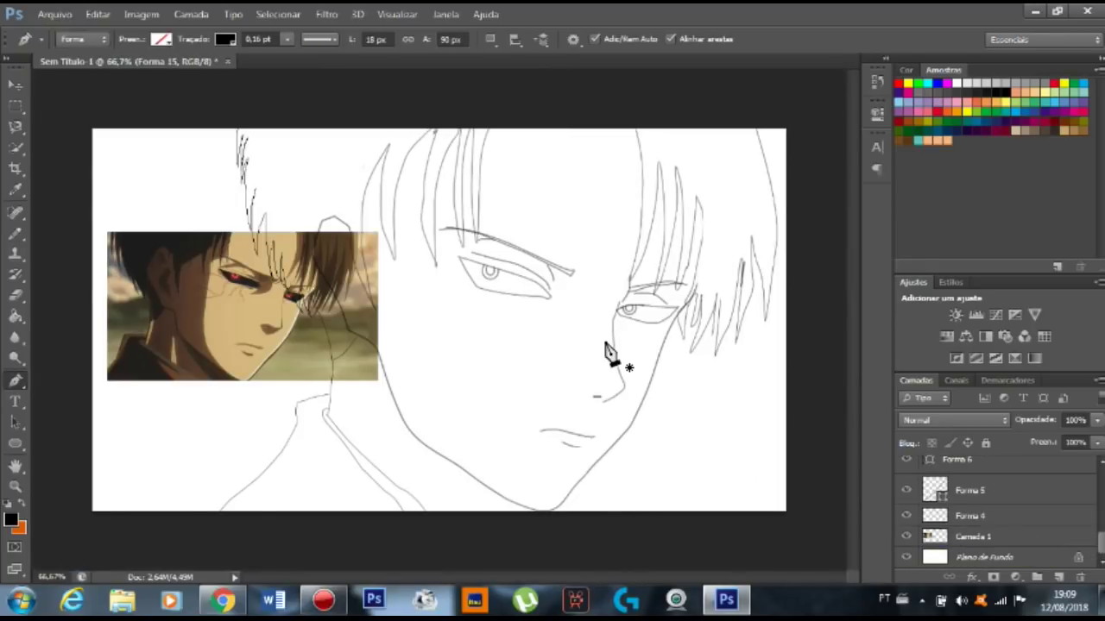
{"action": "key", "text": "ctrl+t"}
Rotate the mouth strokes about 5.5° and stretch them slightly, then deselect.
{"action": "left_click_drag", "start_coordinate": [601, 450], "coordinate": [617, 406]}
{"action": "key", "text": "Return"}
{"action": "key", "text": "ctrl+t"}
{"action": "left_click_drag", "start_coordinate": [602, 450], "coordinate": [573, 430]}
{"action": "key", "text": "Return"}
{"action": "key", "text": "ctrl+d"}
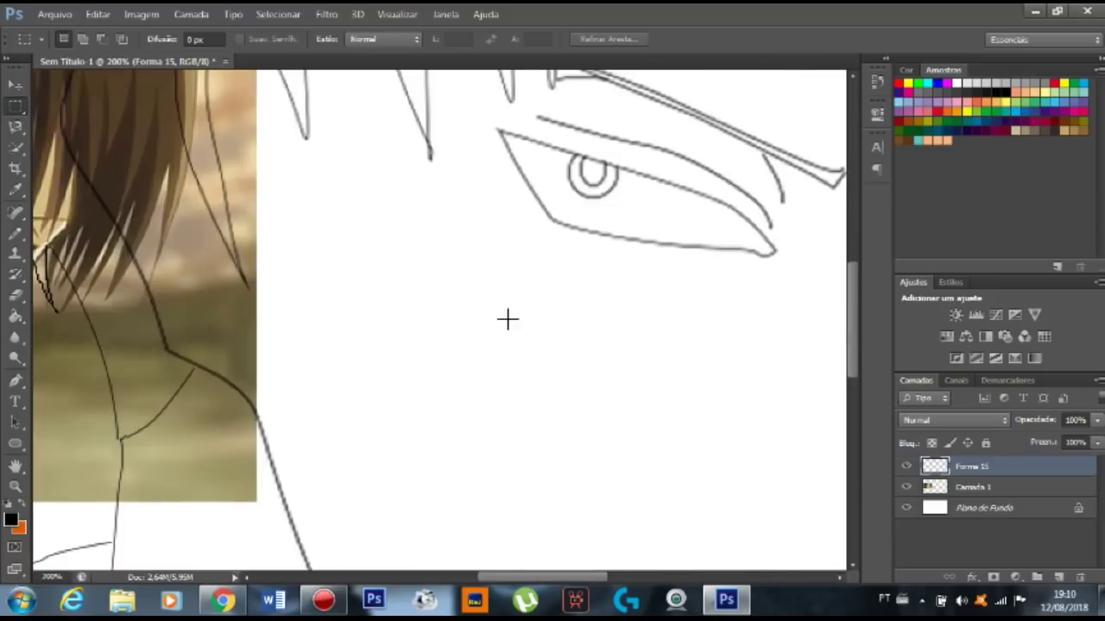
Fill both eyes solid black with the Paint Bucket.
{"action": "key", "text": "g"}
{"action": "left_click", "coordinate": [505, 281]}
{"action": "left_click", "coordinate": [649, 315]}
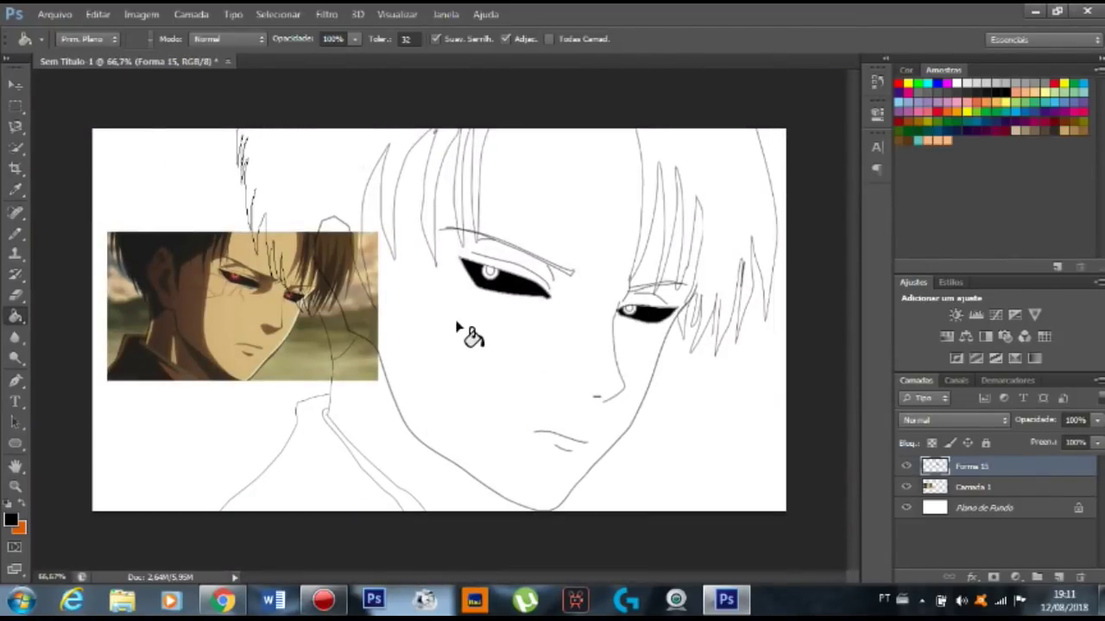
Zoom in on the left eye and start a shape curving its upper edge.
{"action": "key", "text": "ctrl+plus"}
{"action": "key", "text": "ctrl+plus"}
{"action": "left_click_drag", "start_coordinate": [474, 574], "coordinate": [599, 575]}
{"action": "key", "text": "p"}
{"action": "left_click", "coordinate": [569, 257]}
{"action": "left_click_drag", "start_coordinate": [296, 133], "coordinate": [269, 137]}
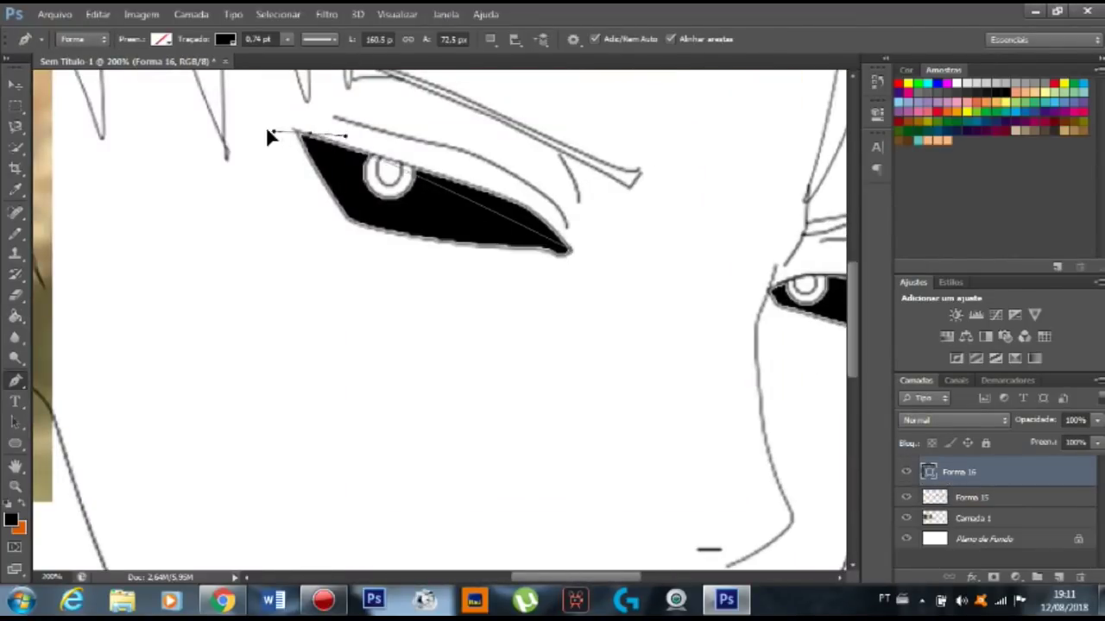
Add pointed shape layers at the left eye's inner and outer corners.
{"action": "left_click", "coordinate": [523, 214]}
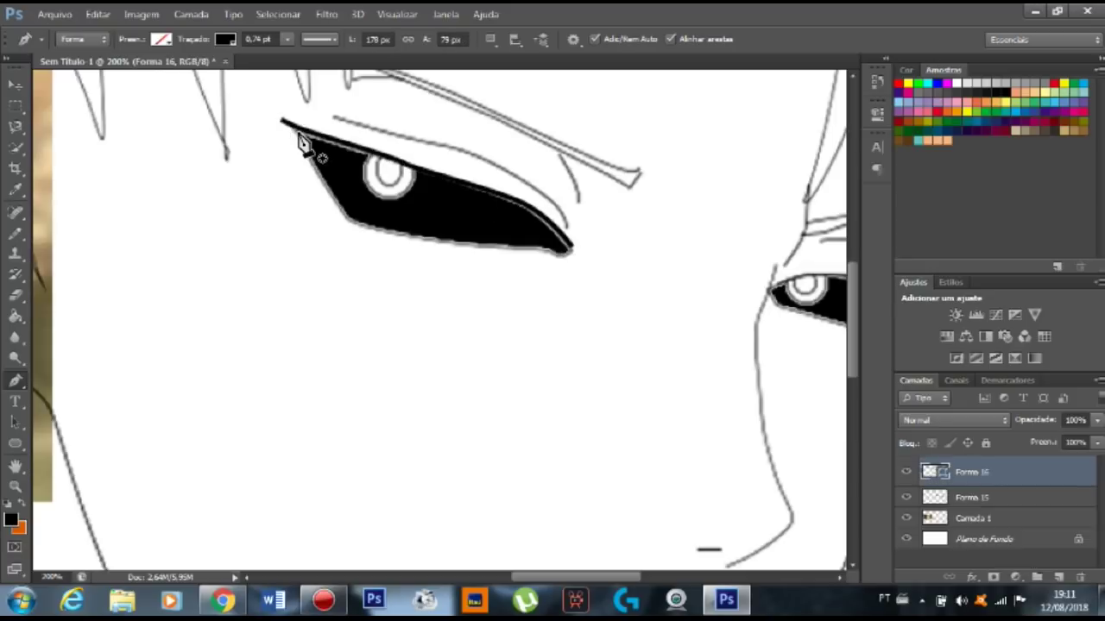
{"action": "left_click", "coordinate": [504, 209]}
{"action": "left_click", "coordinate": [570, 257]}
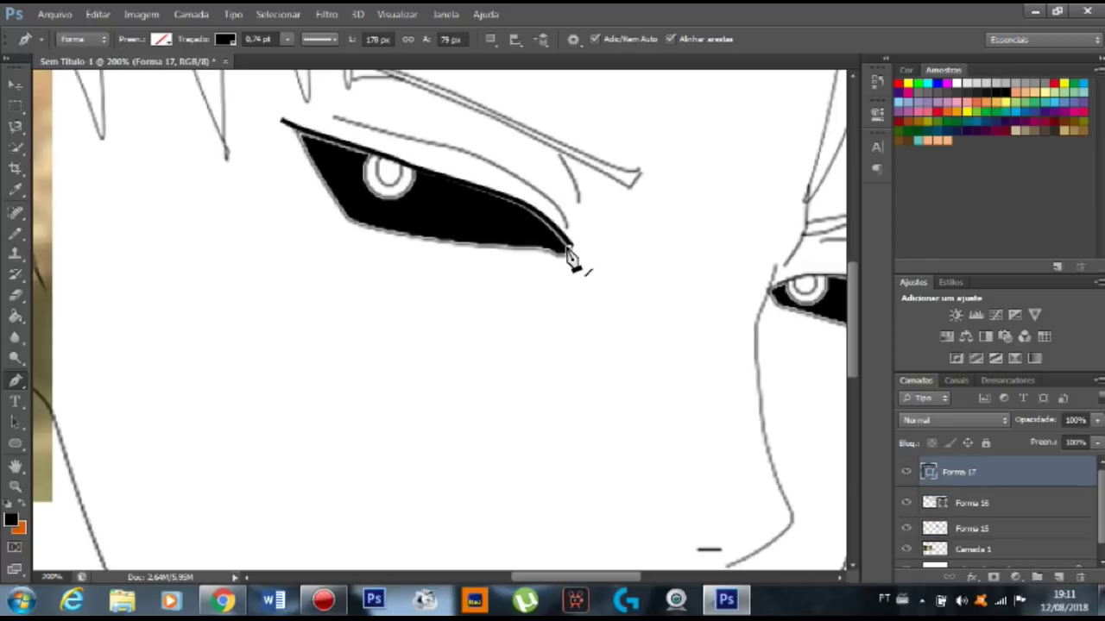
{"action": "left_click", "coordinate": [17, 127]}
{"action": "left_click", "coordinate": [15, 380]}
{"action": "left_click", "coordinate": [570, 257]}
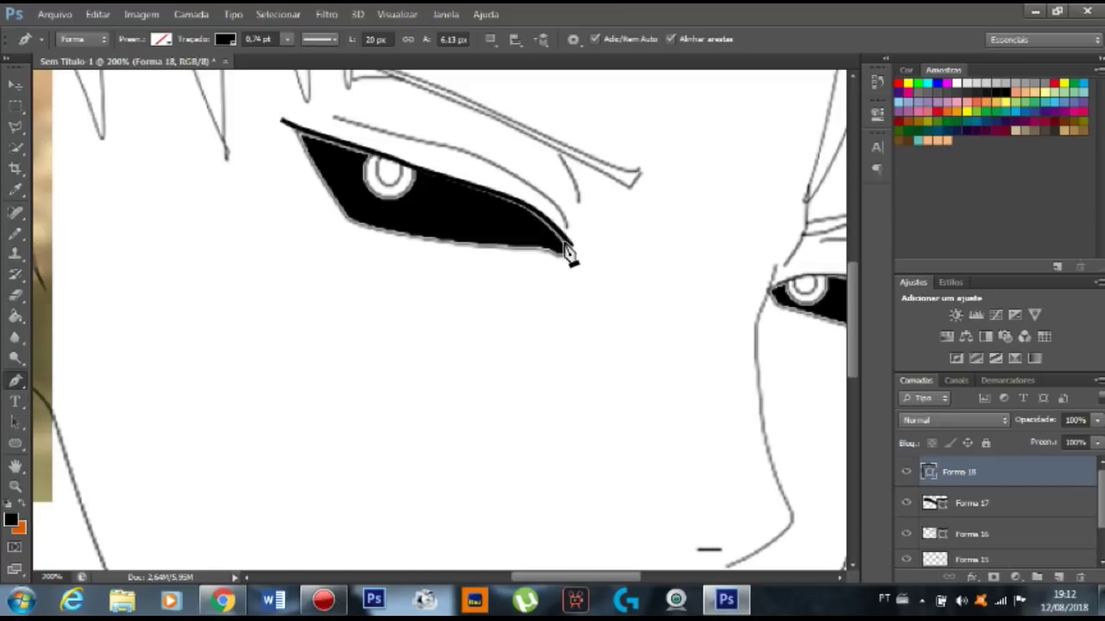
{"action": "left_click", "coordinate": [377, 168]}
Paint black with the Pencil along both eyes' lower edges and upper lids.
{"action": "key", "text": "b"}
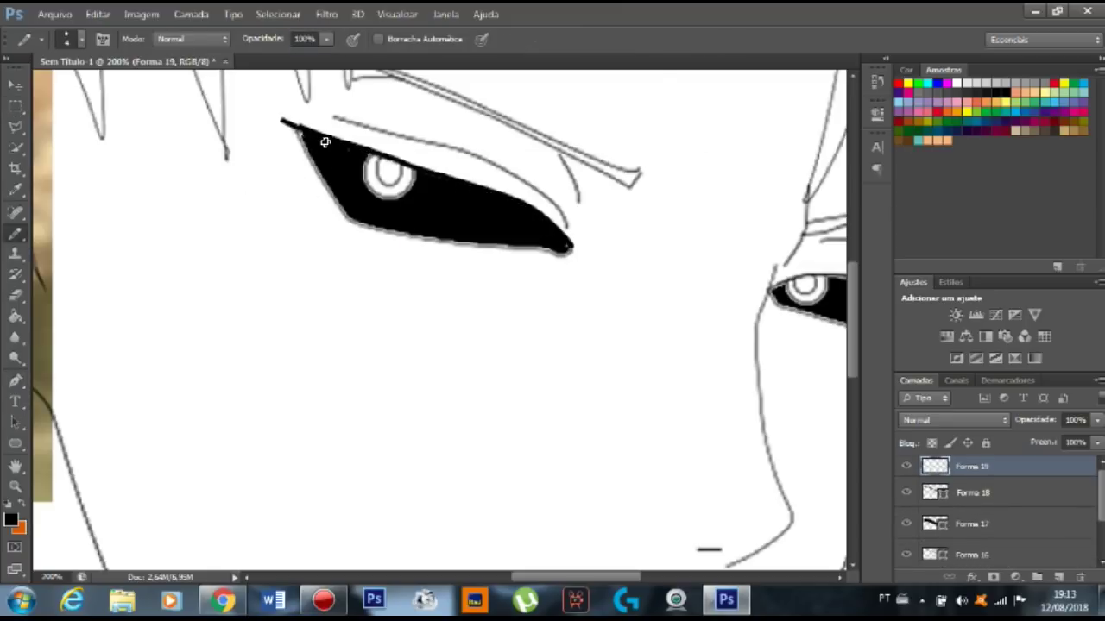
{"action": "key", "text": "ctrl+plus"}
{"action": "key", "text": "ctrl+plus"}
{"action": "scroll", "coordinate": [173, 303], "scroll_direction": "up", "scroll_amount": 5}
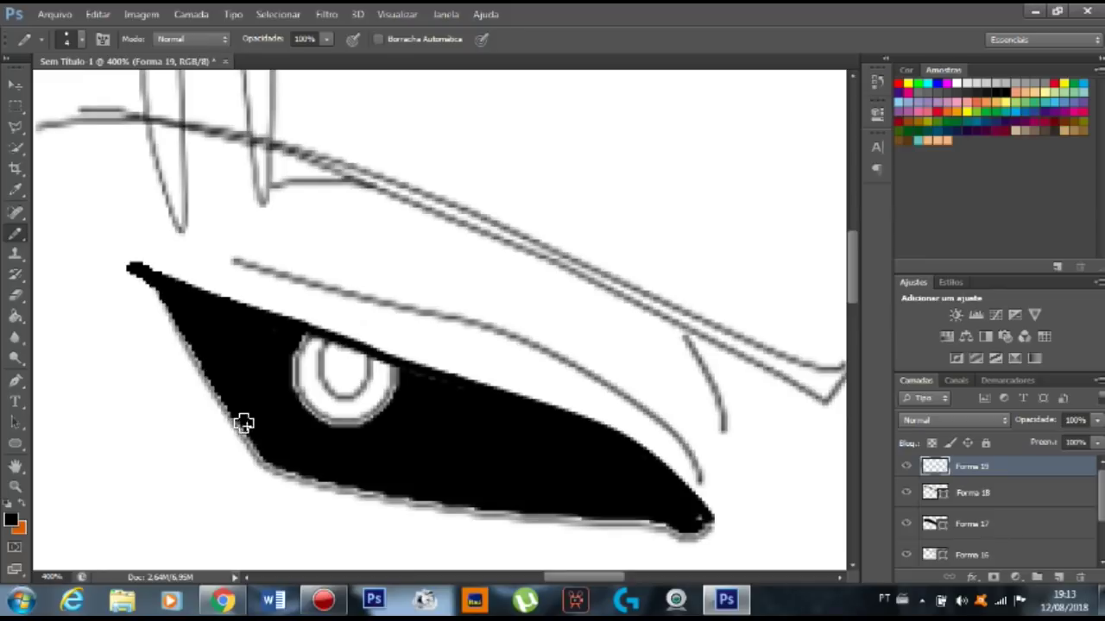
{"action": "left_click_drag", "start_coordinate": [265, 470], "coordinate": [562, 523]}
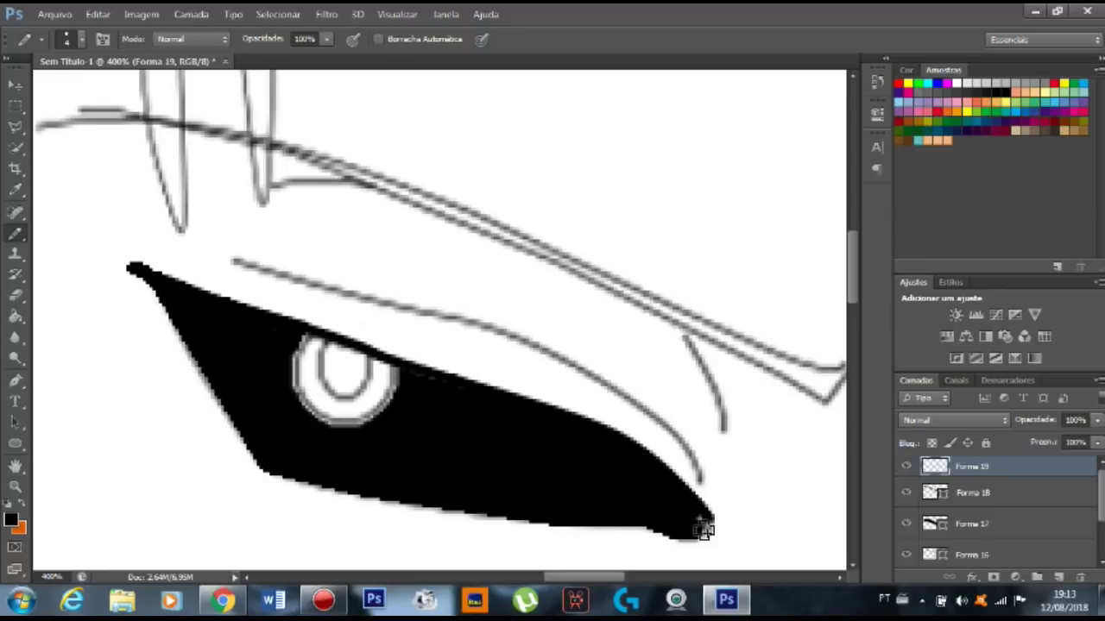
{"action": "scroll", "coordinate": [696, 535], "scroll_direction": "down", "scroll_amount": 5}
{"action": "scroll", "coordinate": [682, 536], "scroll_direction": "up", "scroll_amount": 6}
{"action": "left_click_drag", "start_coordinate": [404, 290], "coordinate": [516, 252]}
{"action": "left_click_drag", "start_coordinate": [583, 268], "coordinate": [747, 388]}
{"action": "scroll", "coordinate": [747, 387], "scroll_direction": "right", "scroll_amount": 5}
{"action": "mouse_move", "coordinate": [540, 279]}
{"action": "left_mouse_down"}
{"action": "mouse_move", "coordinate": [415, 382]}
{"action": "mouse_move", "coordinate": [287, 384]}
{"action": "mouse_move", "coordinate": [124, 316]}
{"action": "left_mouse_up"}
{"action": "scroll", "coordinate": [112, 301], "scroll_direction": "down", "scroll_amount": 5}
{"action": "key", "text": "i"}
{"action": "scroll", "coordinate": [112, 301], "scroll_direction": "up", "scroll_amount": 5}
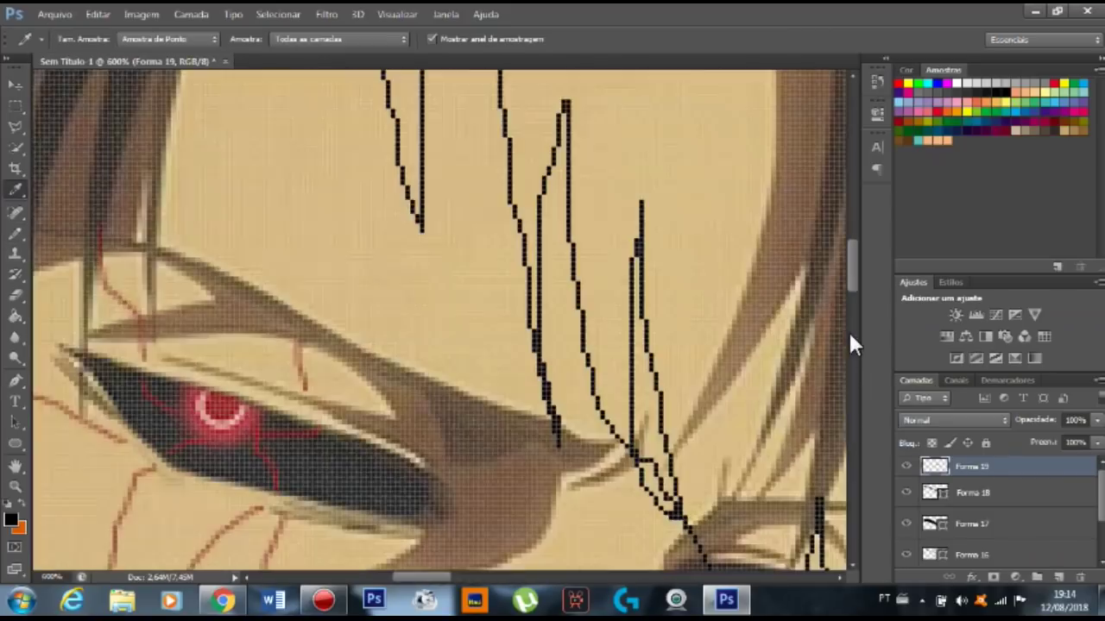
Sample red from the reference and paint red irises in both eyes.
{"action": "left_click", "coordinate": [233, 414]}
{"action": "scroll", "coordinate": [382, 538], "scroll_direction": "down", "scroll_amount": 5}
{"action": "key", "text": "g"}
{"action": "scroll", "coordinate": [690, 328], "scroll_direction": "up", "scroll_amount": 2}
{"action": "scroll", "coordinate": [740, 394], "scroll_direction": "up", "scroll_amount": 2}
{"action": "scroll", "coordinate": [420, 342], "scroll_direction": "up", "scroll_amount": 3}
{"action": "key", "text": "b"}
{"action": "mouse_move", "coordinate": [259, 311]}
{"action": "left_mouse_down"}
{"action": "mouse_move", "coordinate": [265, 374]}
{"action": "mouse_move", "coordinate": [365, 394]}
{"action": "mouse_move", "coordinate": [383, 358]}
{"action": "mouse_move", "coordinate": [268, 312]}
{"action": "left_mouse_up"}
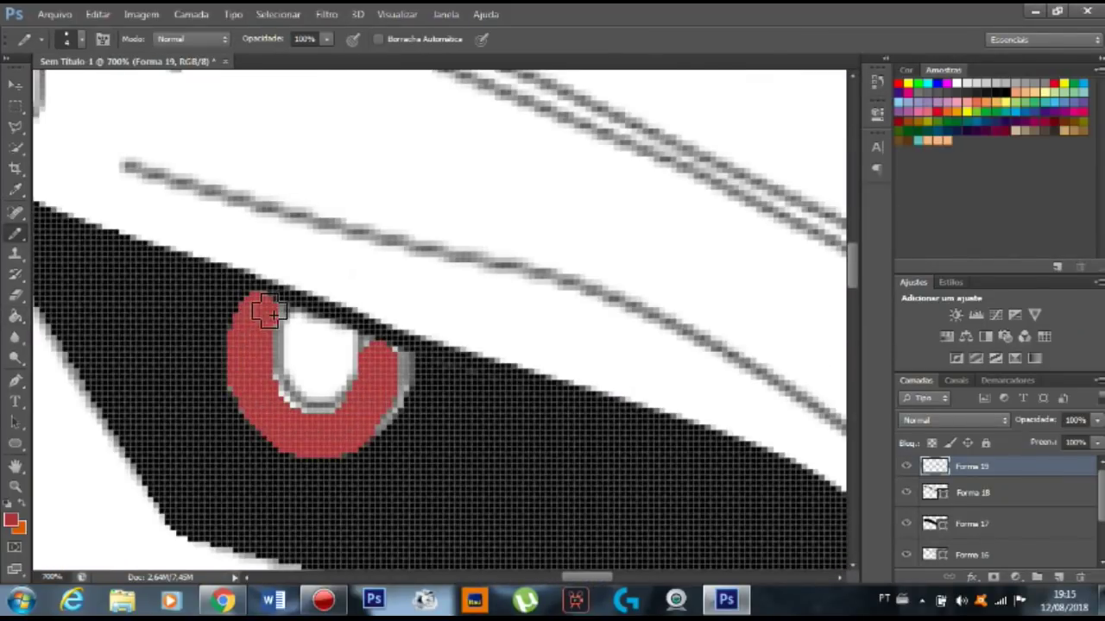
{"action": "scroll", "coordinate": [244, 347], "scroll_direction": "down", "scroll_amount": 5}
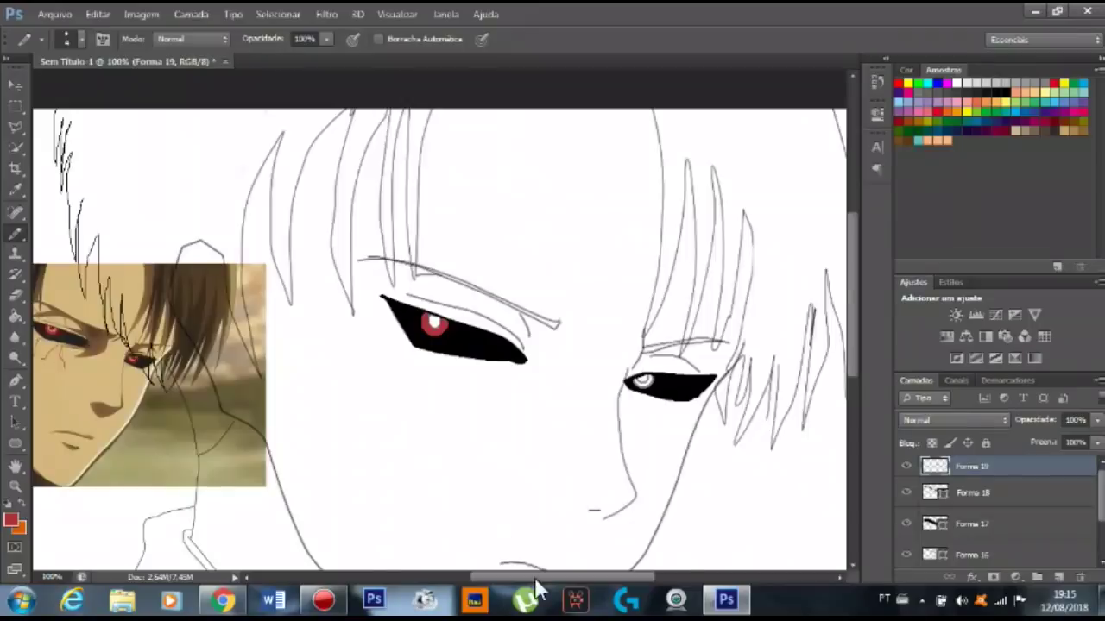
{"action": "scroll", "coordinate": [794, 271], "scroll_direction": "up", "scroll_amount": 4}
{"action": "left_click_drag", "start_coordinate": [704, 142], "coordinate": [638, 186]}
Darken the white area inside the red iris.
{"action": "scroll", "coordinate": [649, 522], "scroll_direction": "down", "scroll_amount": 3}
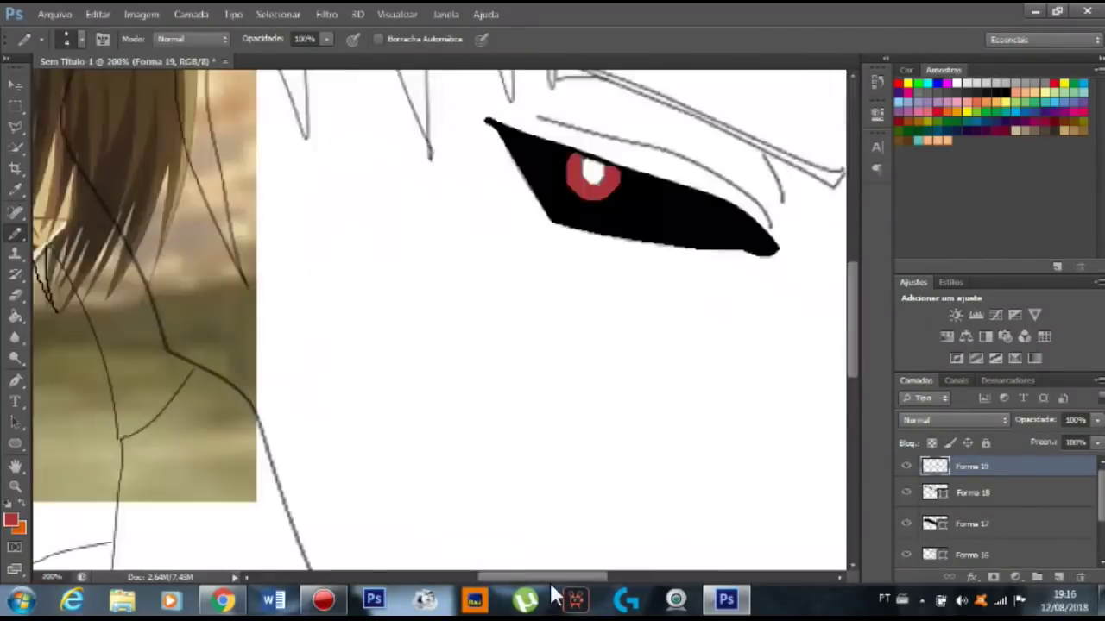
{"action": "scroll", "coordinate": [300, 275], "scroll_direction": "up", "scroll_amount": 2}
{"action": "scroll", "coordinate": [300, 275], "scroll_direction": "up", "scroll_amount": 3}
{"action": "mouse_move", "coordinate": [299, 274]}
{"action": "left_mouse_down"}
{"action": "mouse_move", "coordinate": [352, 264]}
{"action": "mouse_move", "coordinate": [346, 328]}
{"action": "left_mouse_up"}
{"action": "scroll", "coordinate": [361, 308], "scroll_direction": "down", "scroll_amount": 5}
{"action": "scroll", "coordinate": [652, 259], "scroll_direction": "up", "scroll_amount": 2}
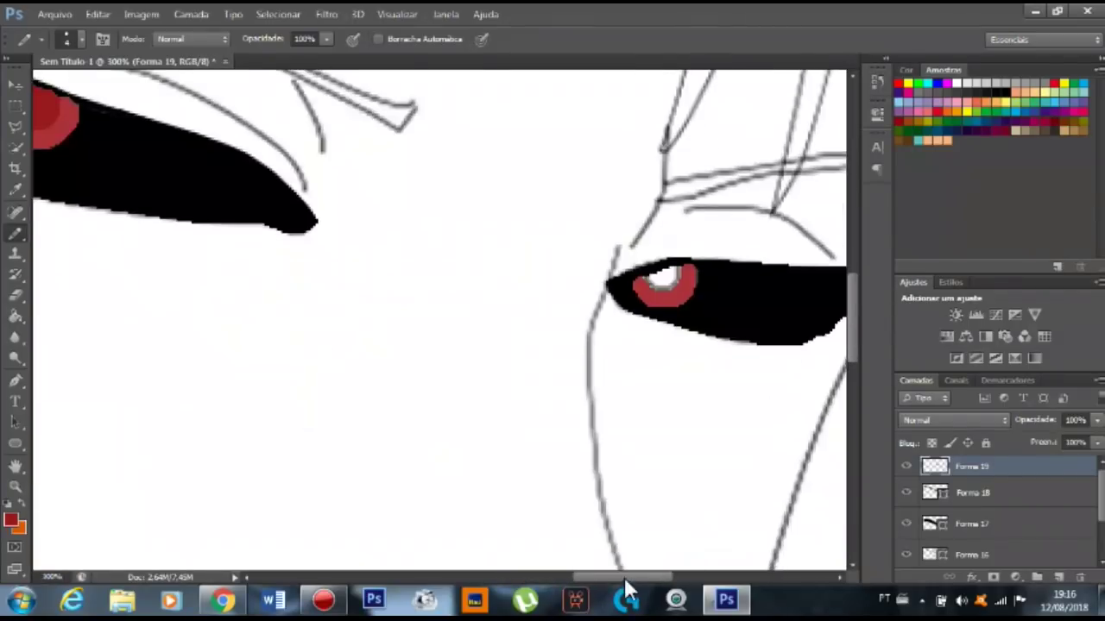
{"action": "scroll", "coordinate": [652, 255], "scroll_direction": "up", "scroll_amount": 2}
{"action": "scroll", "coordinate": [701, 240], "scroll_direction": "down", "scroll_amount": 3}
Choose a light pink highlight colour in the Color Picker.
{"action": "left_click", "coordinate": [11, 519]}
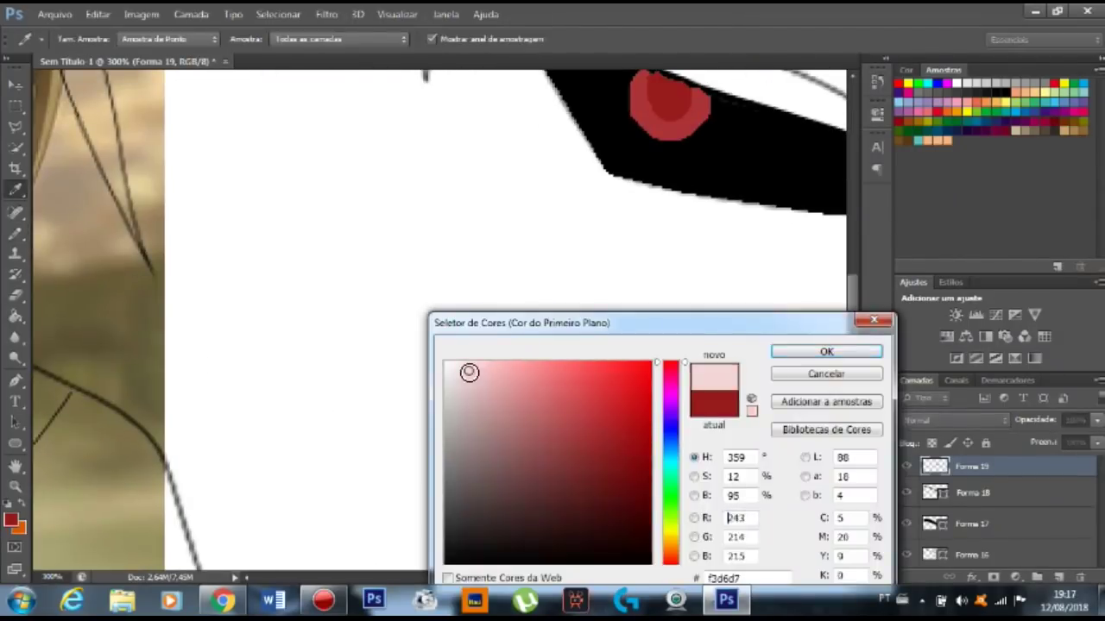
{"action": "left_click", "coordinate": [826, 351]}
{"action": "scroll", "coordinate": [853, 287], "scroll_direction": "up", "scroll_amount": 3}
{"action": "scroll", "coordinate": [852, 287], "scroll_direction": "down", "scroll_amount": 3}
{"action": "scroll", "coordinate": [344, 201], "scroll_direction": "left", "scroll_amount": 5}
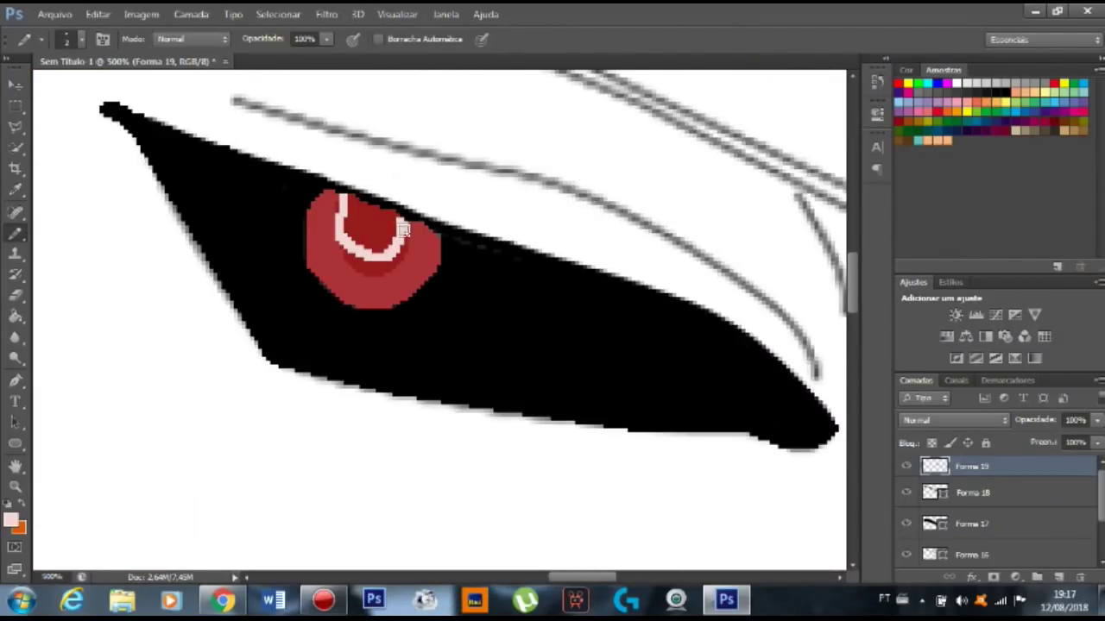
{"action": "scroll", "coordinate": [465, 410], "scroll_direction": "down", "scroll_amount": 2}
{"action": "scroll", "coordinate": [584, 333], "scroll_direction": "right", "scroll_amount": 4}
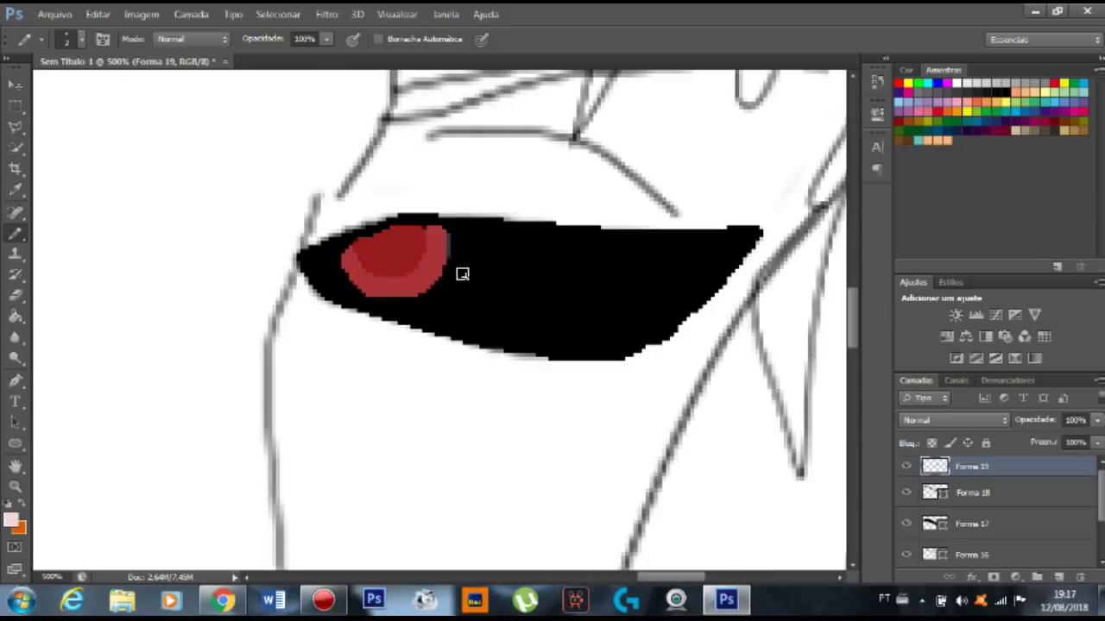
{"action": "scroll", "coordinate": [361, 261], "scroll_direction": "down", "scroll_amount": 2}
{"action": "scroll", "coordinate": [362, 261], "scroll_direction": "up", "scroll_amount": 4}
Resample the red iris colour and draw a short stroke near the chin.
{"action": "left_click", "coordinate": [457, 247], "text": "alt"}
{"action": "scroll", "coordinate": [426, 247], "scroll_direction": "down", "scroll_amount": 4}
{"action": "scroll", "coordinate": [420, 234], "scroll_direction": "down", "scroll_amount": 3}
{"action": "key", "text": "p"}
{"action": "left_click", "coordinate": [419, 459]}
{"action": "left_click", "coordinate": [422, 500]}
Hide the stray chin stroke layer and merge the eye layer into the skin layer.
{"action": "key", "text": "b"}
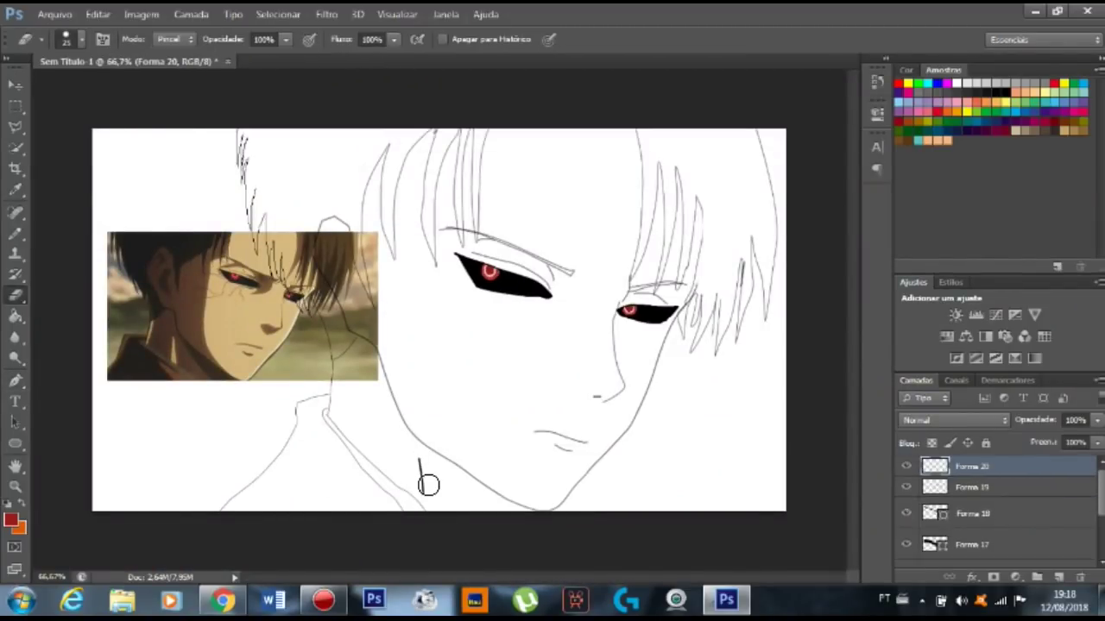
{"action": "key", "text": "e"}
{"action": "left_click", "coordinate": [906, 471]}
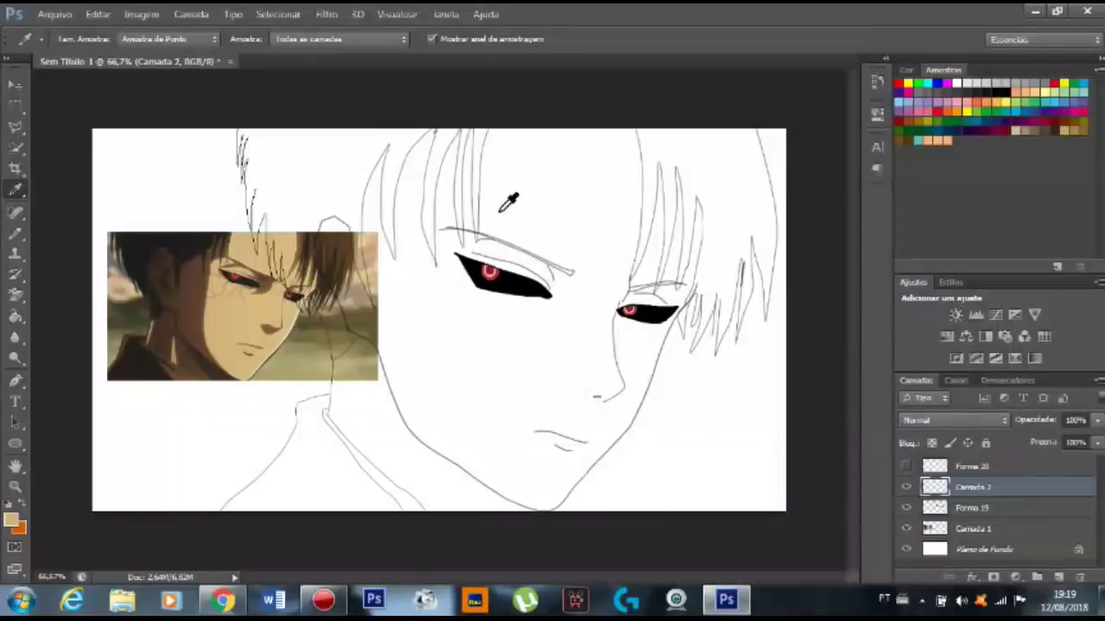
{"action": "key", "text": "b"}
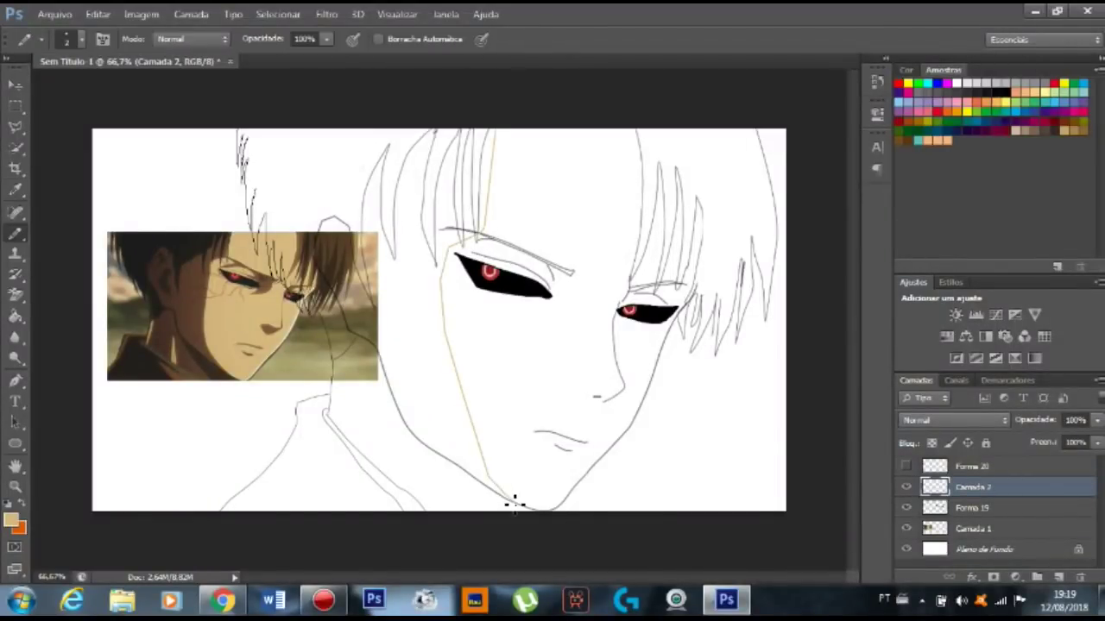
{"action": "key", "text": "g"}
{"action": "key", "text": "ctrl+e"}
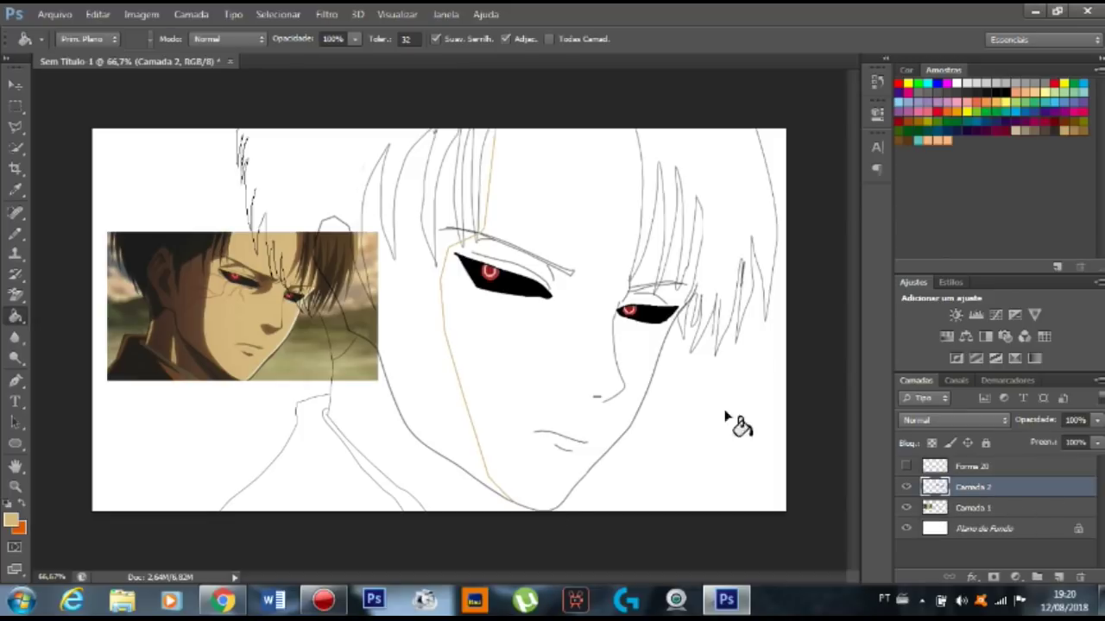
Fill the face with skin colour and the left shaded area with dark brown.
{"action": "left_click", "coordinate": [664, 271]}
{"action": "left_click", "coordinate": [109, 233], "text": "alt"}
{"action": "left_click", "coordinate": [385, 319]}
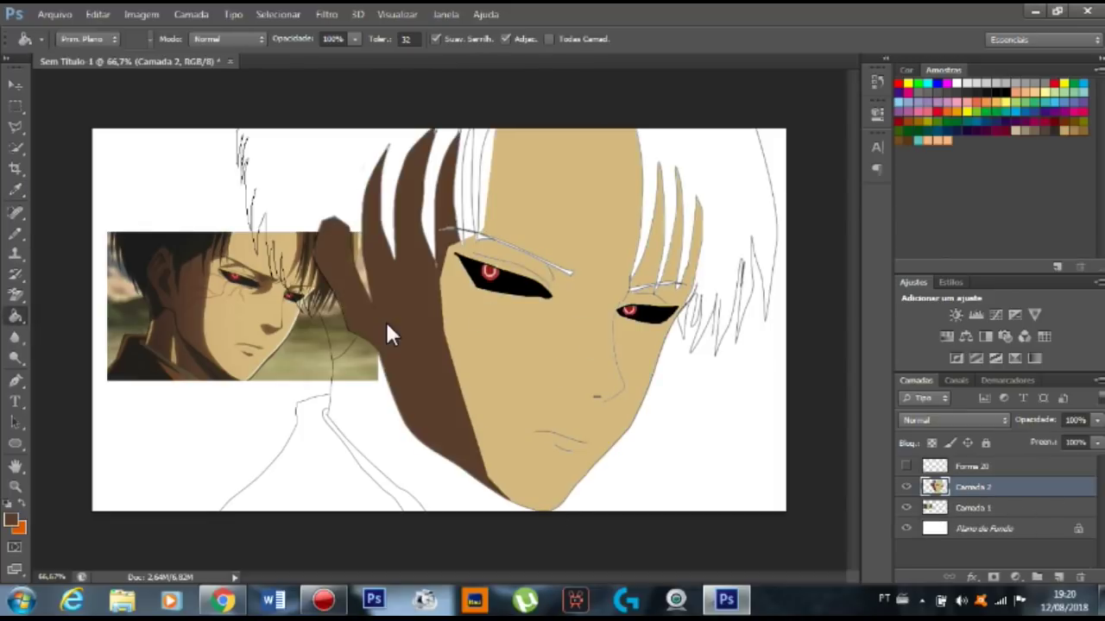
{"action": "left_click", "coordinate": [15, 191]}
{"action": "key", "text": "g"}
{"action": "left_click", "coordinate": [405, 309]}
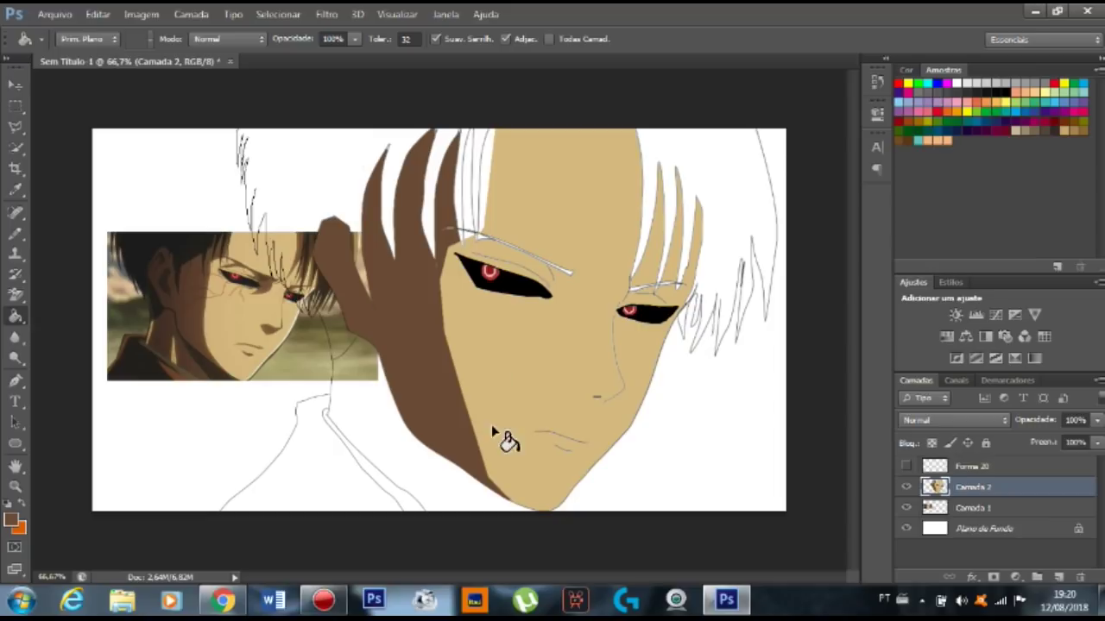
Ink the mouth line in black, zooming out to check the whole face.
{"action": "left_click", "coordinate": [16, 230]}
{"action": "key", "text": "ctrl+plus"}
{"action": "key", "text": "ctrl+plus"}
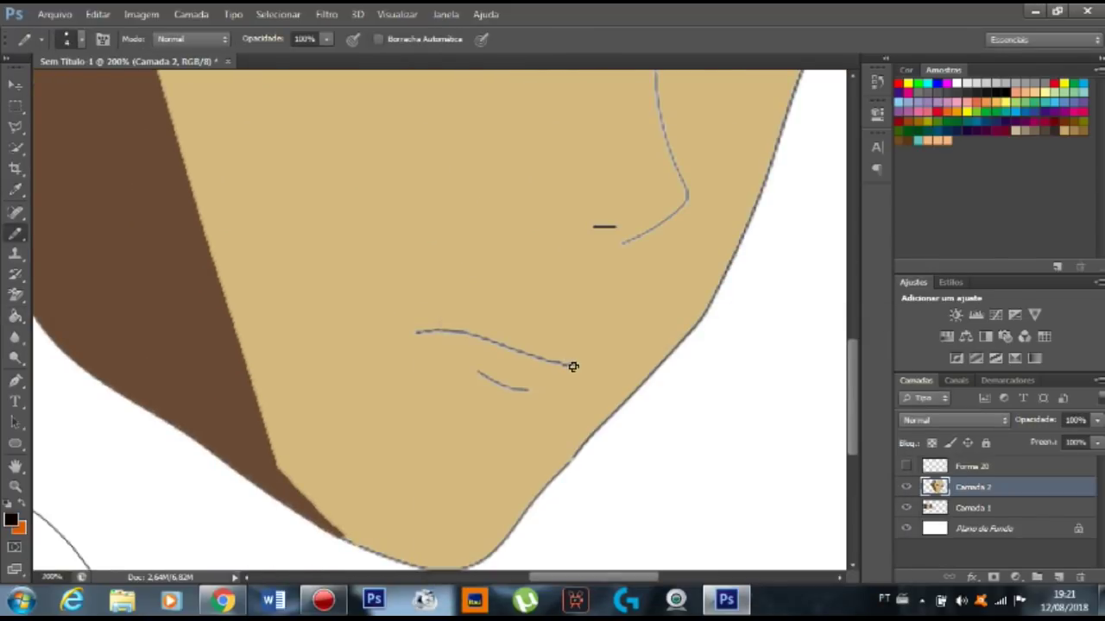
{"action": "key", "text": "ctrl+plus"}
{"action": "key", "text": "ctrl+plus"}
{"action": "left_click_drag", "start_coordinate": [612, 387], "coordinate": [399, 348]}
{"action": "key", "text": "ctrl+0"}
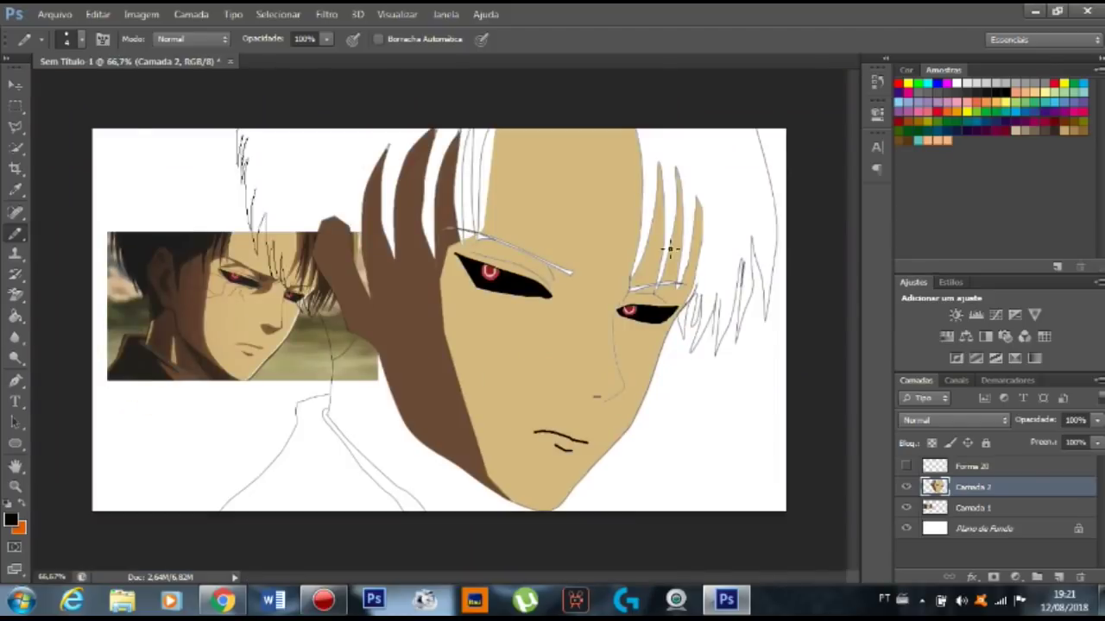
{"action": "key", "text": "ctrl+plus"}
{"action": "key", "text": "ctrl+plus"}
{"action": "key", "text": "ctrl+0"}
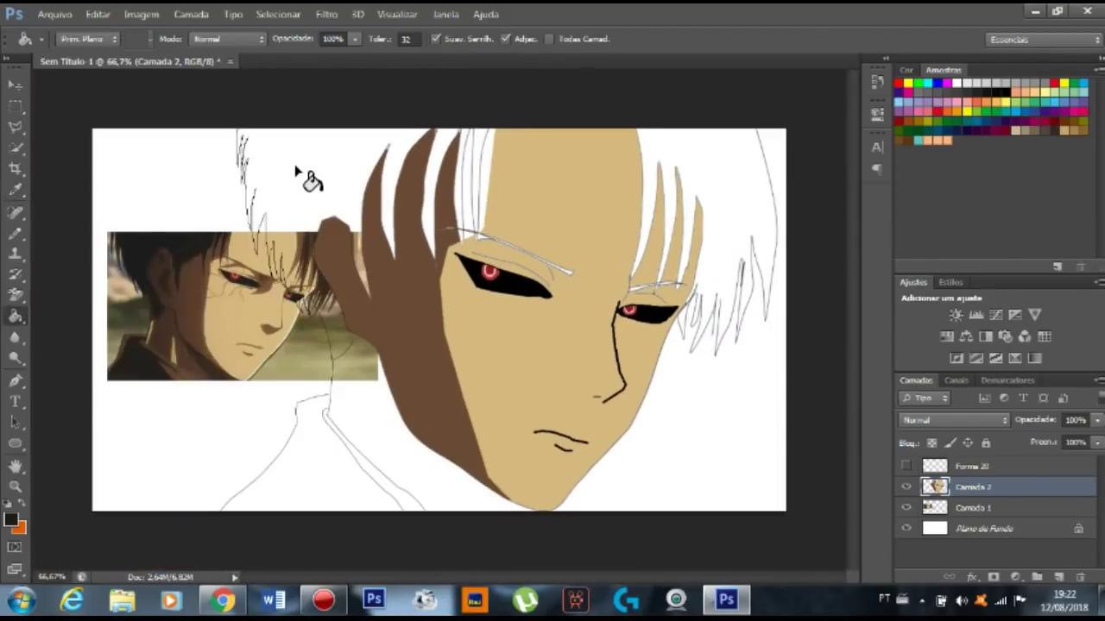
{"action": "key", "text": "ctrl+plus"}
{"action": "key", "text": "ctrl+plus"}
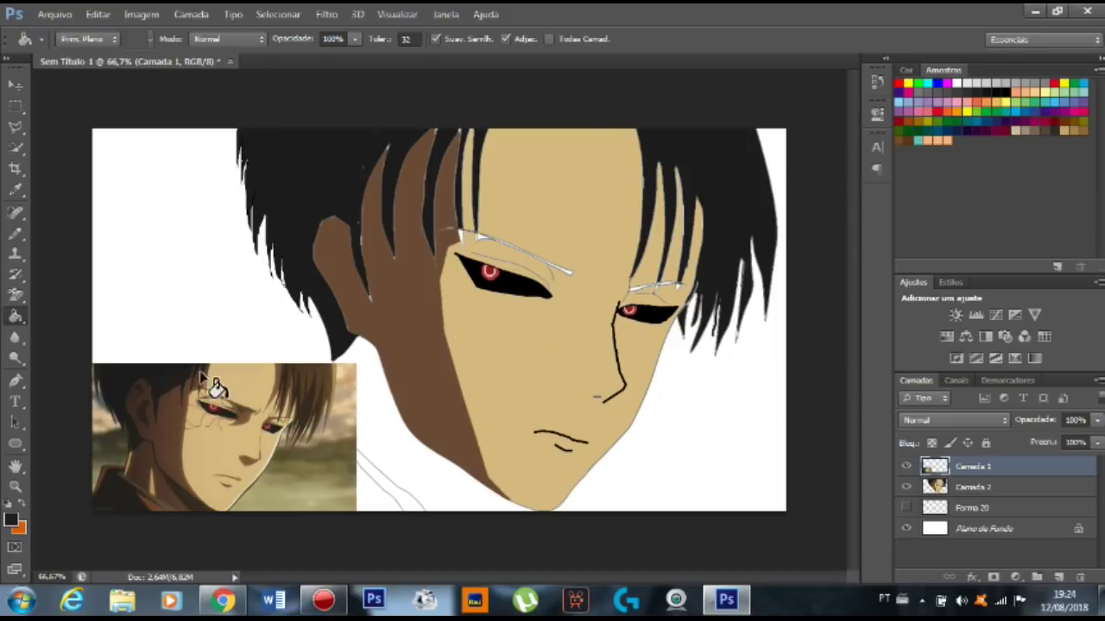
Sample a brown from the reference face and draw the eyebrow outline.
{"action": "left_click", "coordinate": [164, 494], "text": "alt"}
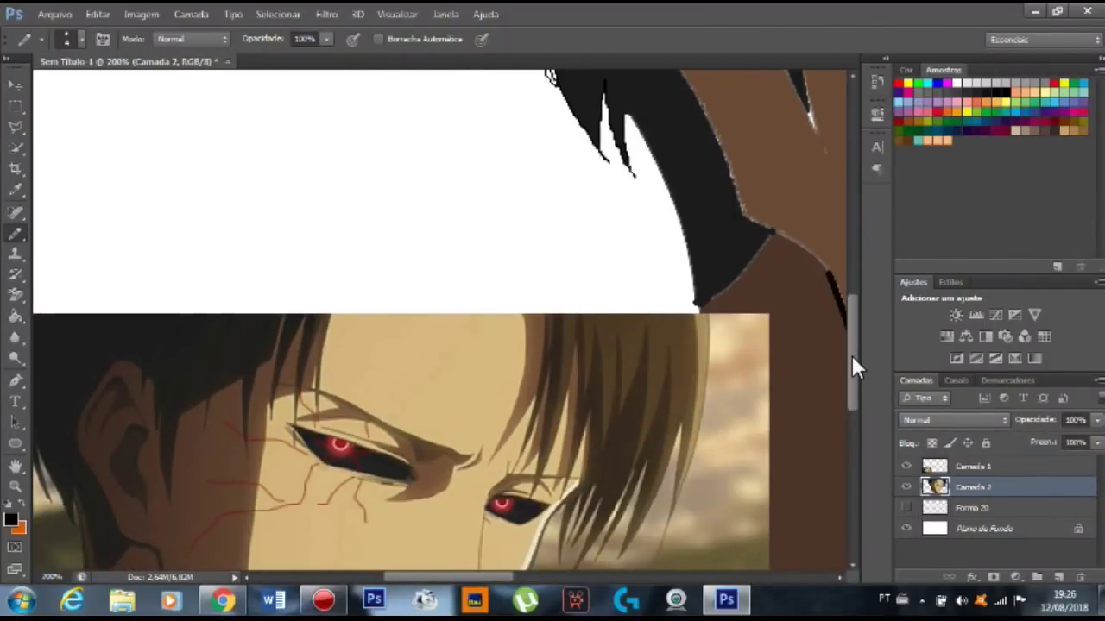
{"action": "left_click", "coordinate": [412, 442], "text": "alt"}
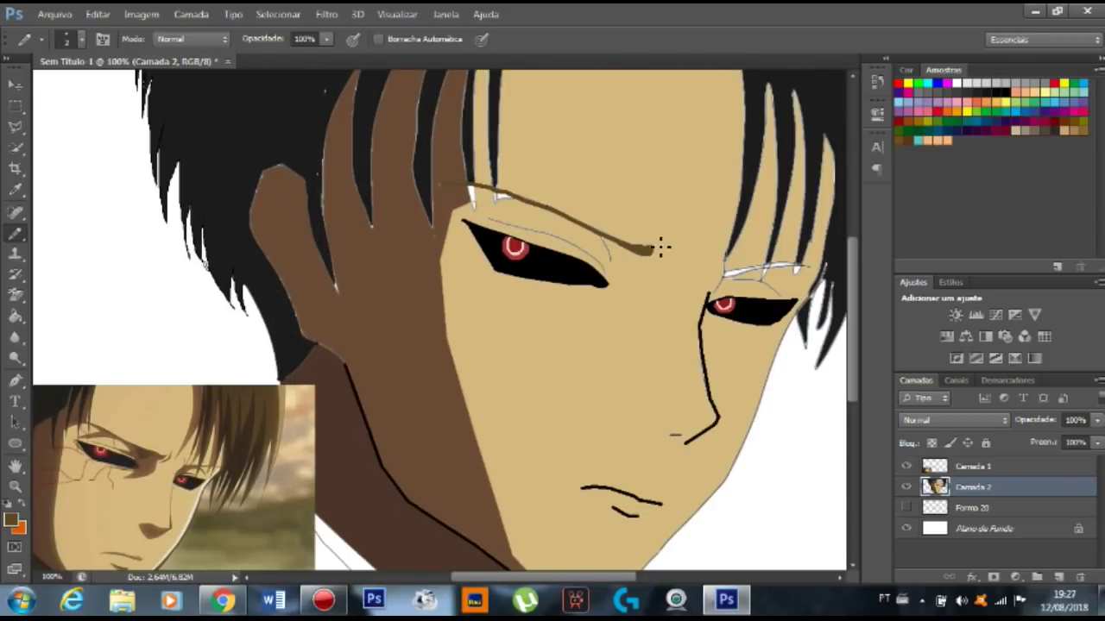
{"action": "scroll", "coordinate": [611, 250], "scroll_direction": "up", "scroll_amount": 3}
{"action": "scroll", "coordinate": [611, 249], "scroll_direction": "up", "scroll_amount": 2}
{"action": "left_click_drag", "start_coordinate": [574, 371], "coordinate": [588, 416]}
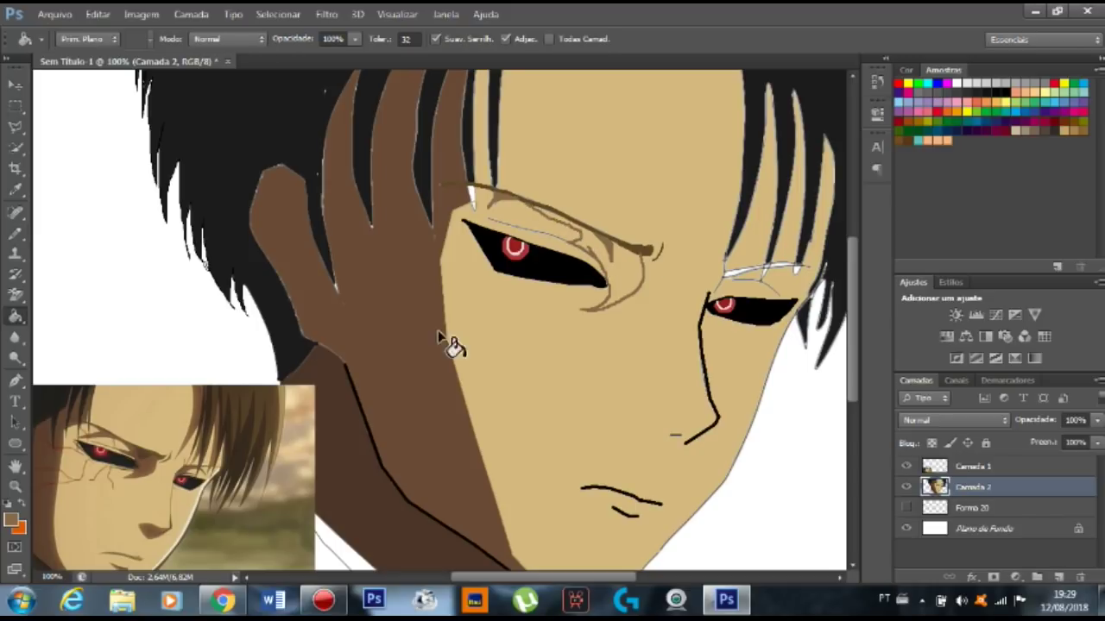
Fill the eyebrow shape with brown and sample its colour.
{"action": "key", "text": "g"}
{"action": "key", "text": "shift+g"}
{"action": "key", "text": "shift+g"}
{"action": "left_click", "coordinate": [552, 231]}
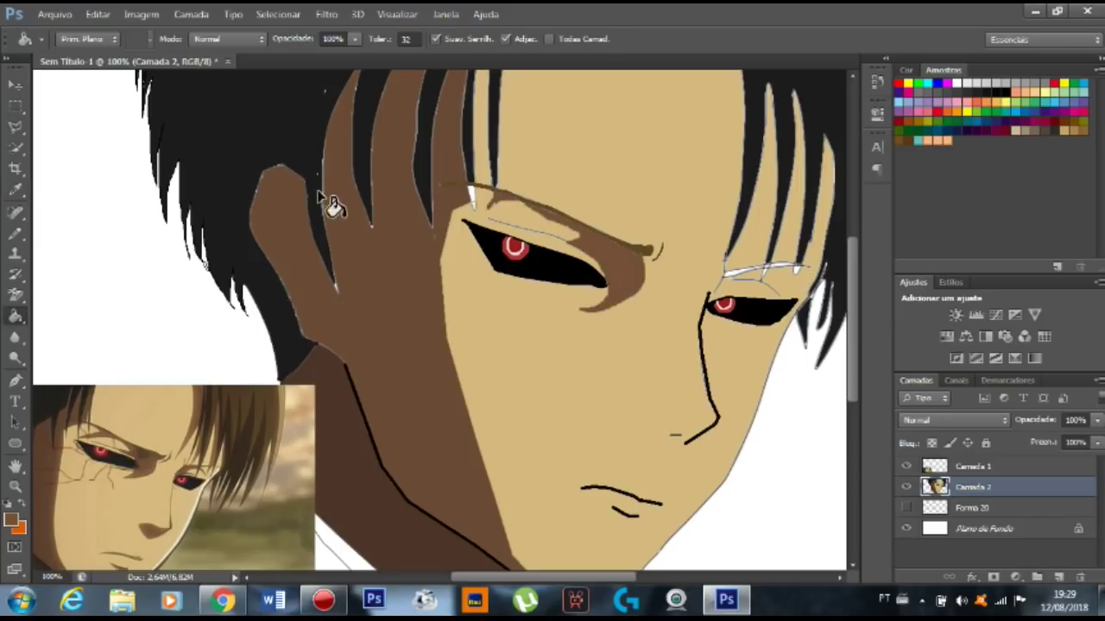
{"action": "key", "text": "i"}
{"action": "key", "text": "b"}
{"action": "key", "text": "ctrl+bracketleft"}
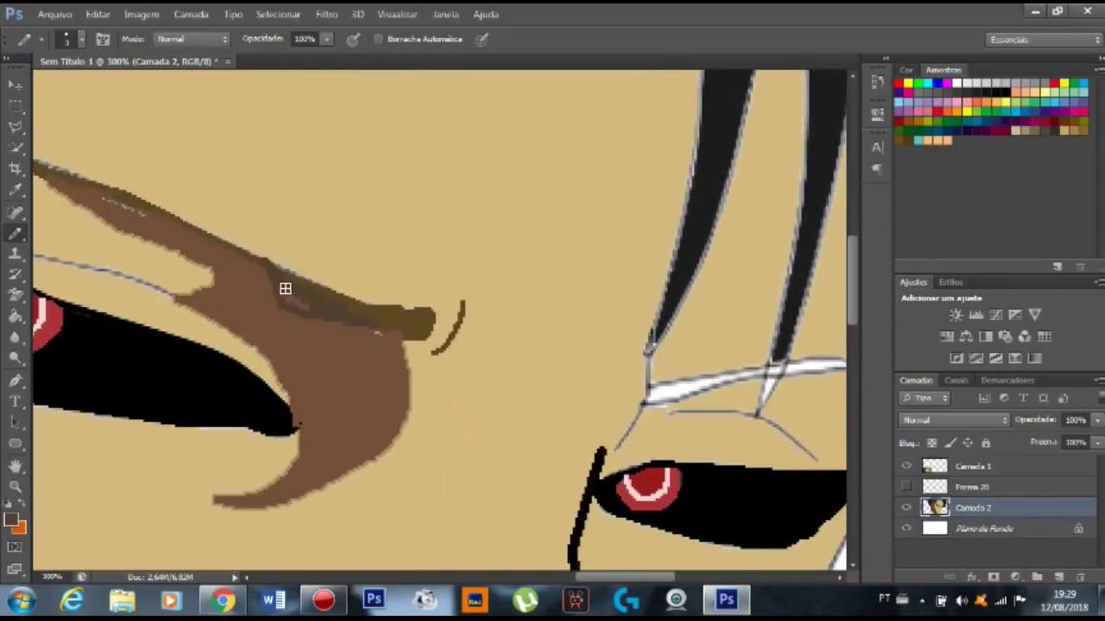
{"action": "left_click", "coordinate": [383, 316], "text": "alt"}
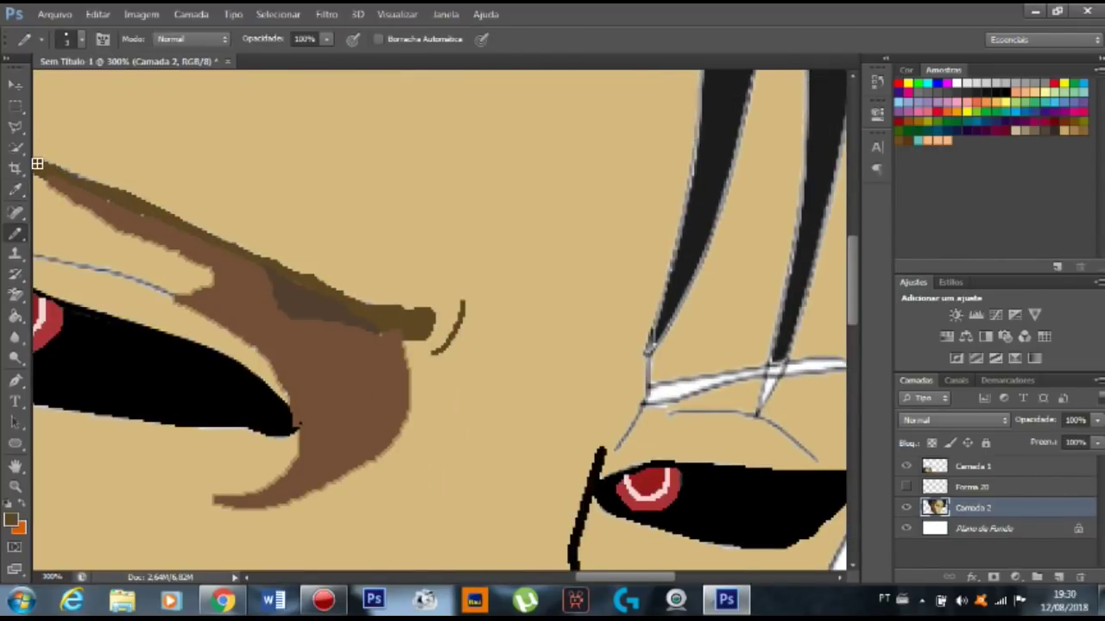
Switch between Camada 1 and Camada 2 as the working layer, ending on Camada 1.
{"action": "key", "text": "ctrl+minus"}
{"action": "key", "text": "ctrl+minus"}
{"action": "key", "text": "ctrl+minus"}
{"action": "key", "text": "ctrl+plus"}
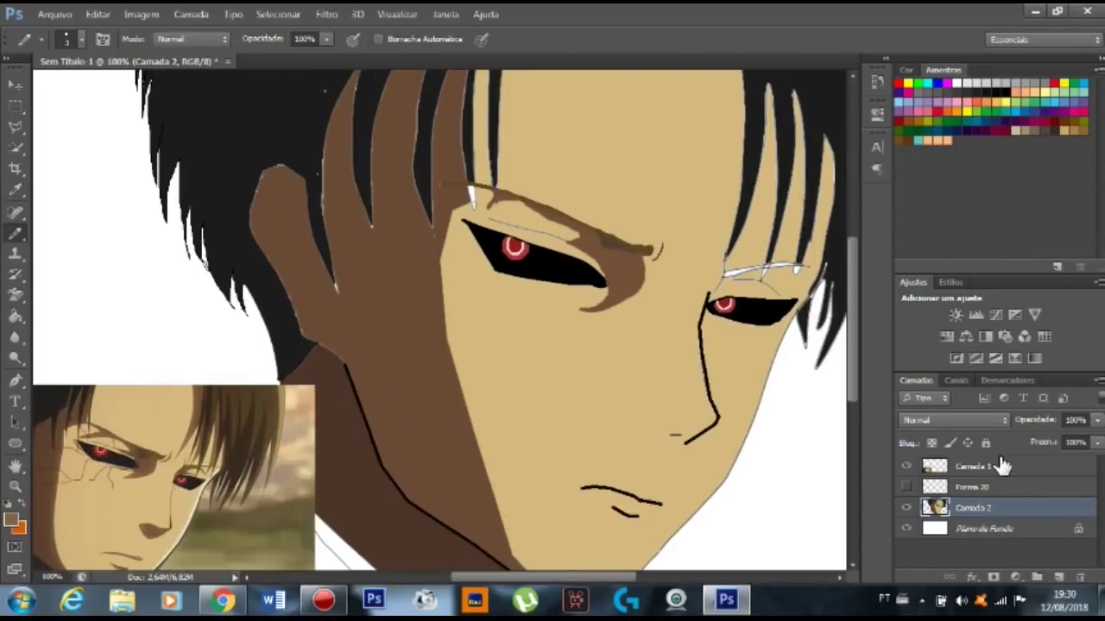
{"action": "left_click", "coordinate": [992, 466]}
{"action": "key", "text": "ctrl+plus"}
{"action": "left_click", "coordinate": [973, 507]}
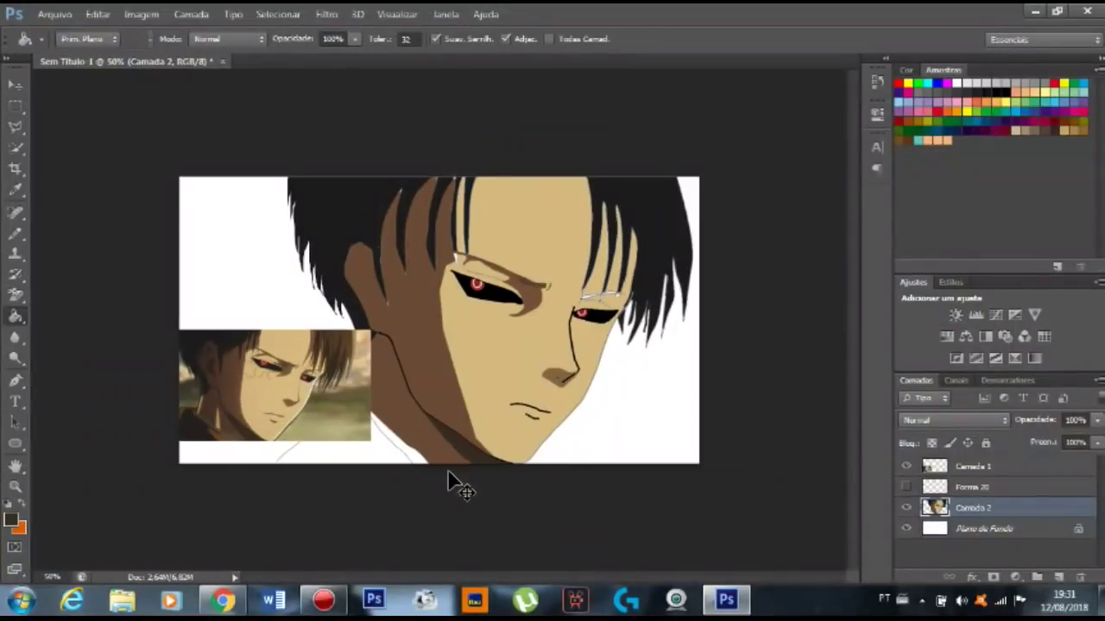
{"action": "left_click", "coordinate": [952, 468]}
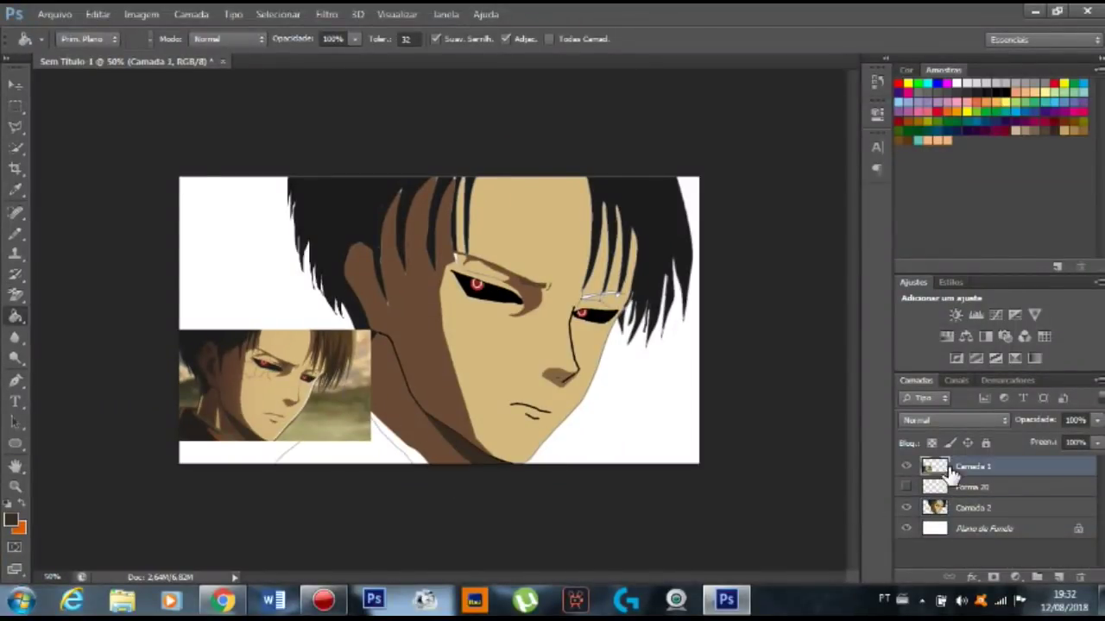
Pencil a tan highlight triangle on the neck and outline the collar line.
{"action": "key", "text": "ctrl+plus"}
{"action": "key", "text": "ctrl+plus"}
{"action": "key", "text": "b"}
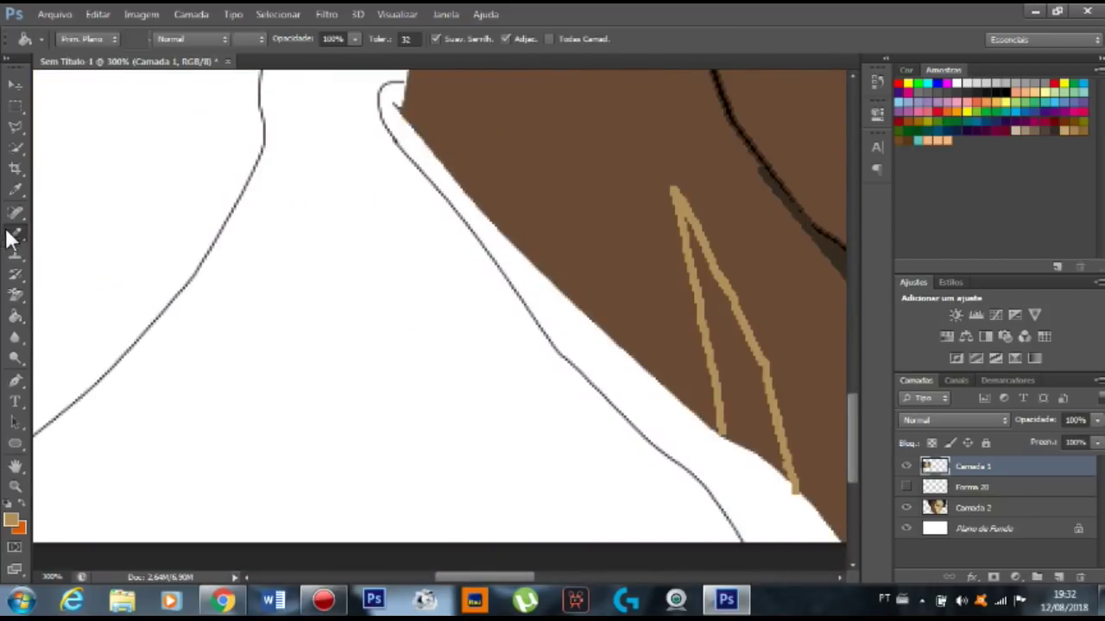
{"action": "left_click_drag", "start_coordinate": [715, 432], "coordinate": [789, 469]}
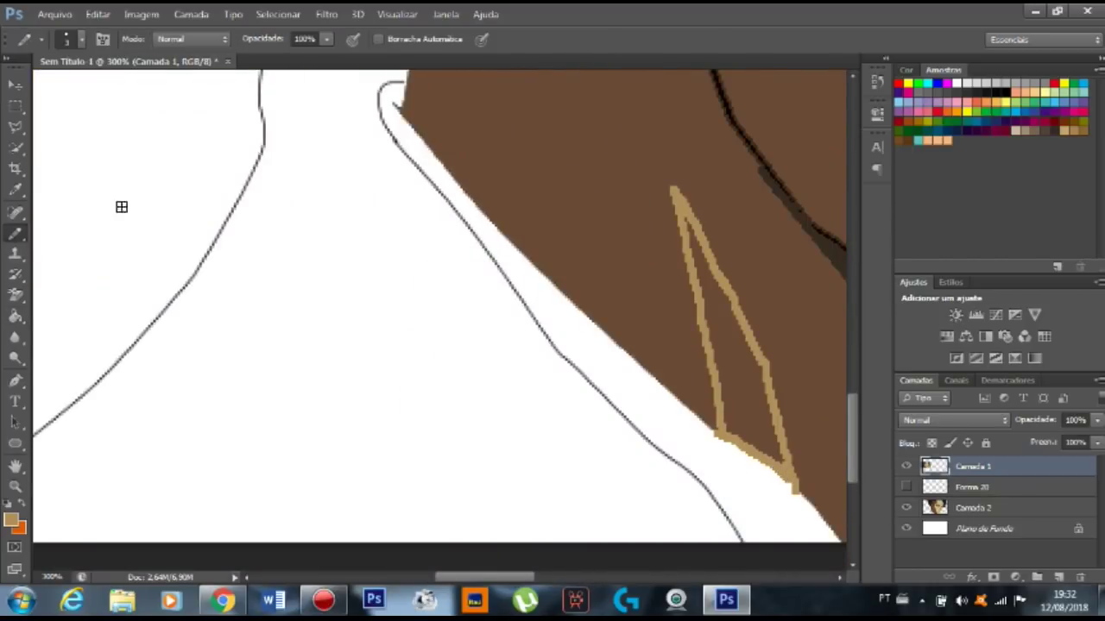
{"action": "key", "text": "g"}
{"action": "key", "text": "ctrl+minus"}
{"action": "key", "text": "ctrl+plus"}
{"action": "key", "text": "ctrl+plus"}
{"action": "key", "text": "ctrl+plus"}
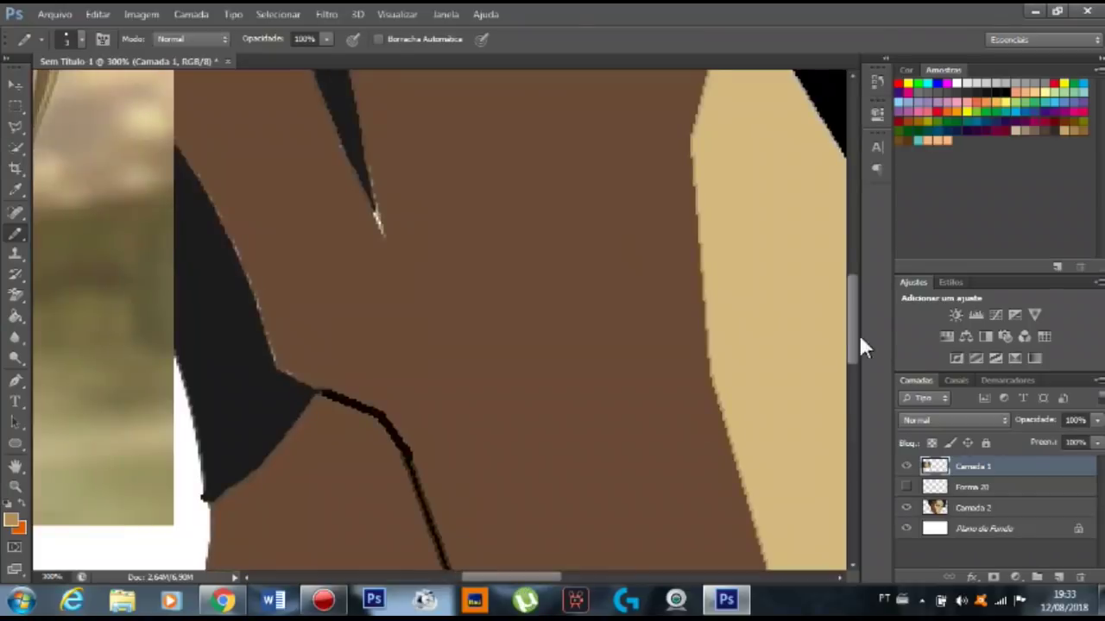
{"action": "left_click_drag", "start_coordinate": [849, 337], "coordinate": [850, 380]}
{"action": "left_click_drag", "start_coordinate": [261, 222], "coordinate": [247, 475]}
Sample the neck's brown with the Eyedropper as the painting colour.
{"action": "key", "text": "g"}
{"action": "key", "text": "ctrl+minus"}
{"action": "key", "text": "ctrl+minus"}
{"action": "key", "text": "ctrl+minus"}
{"action": "key", "text": "b"}
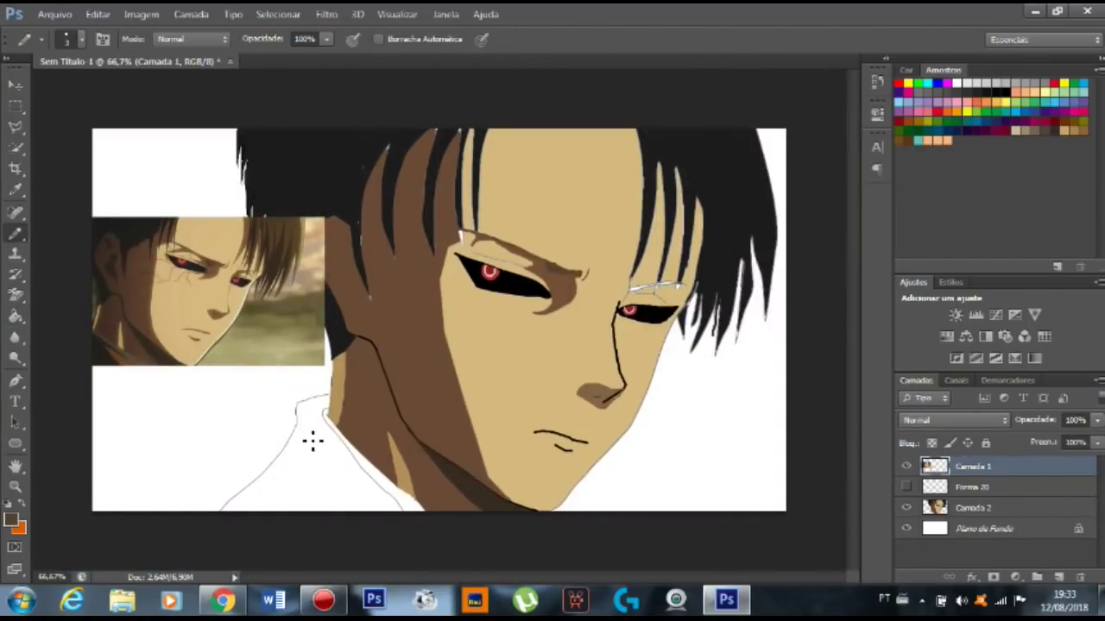
{"action": "key", "text": "ctrl+plus"}
{"action": "key", "text": "ctrl+plus"}
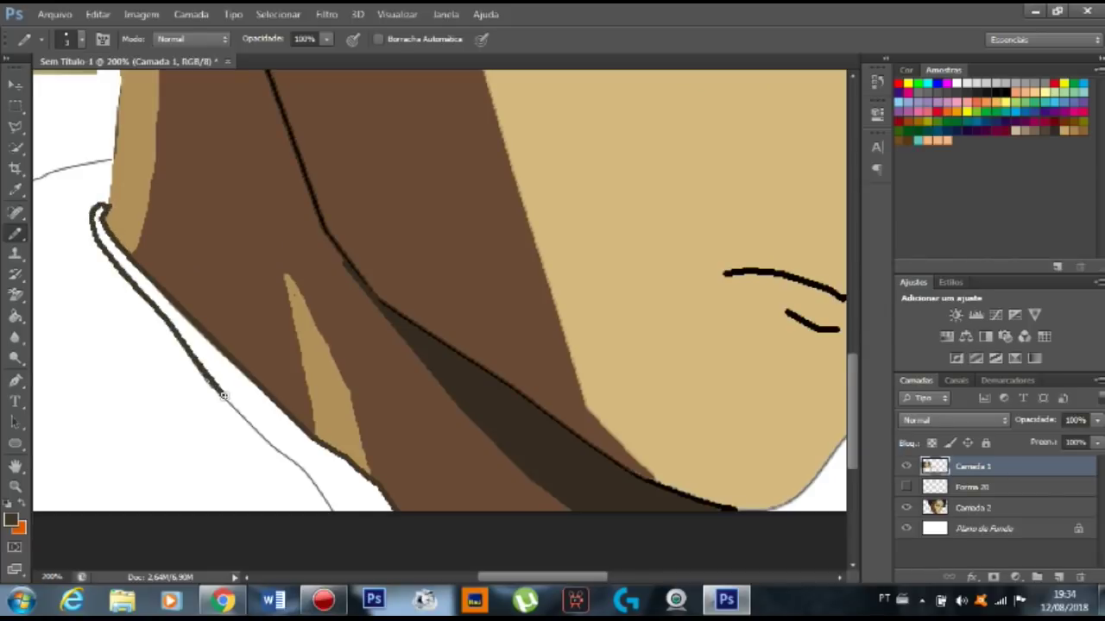
{"action": "key", "text": "ctrl+minus"}
{"action": "key", "text": "i"}
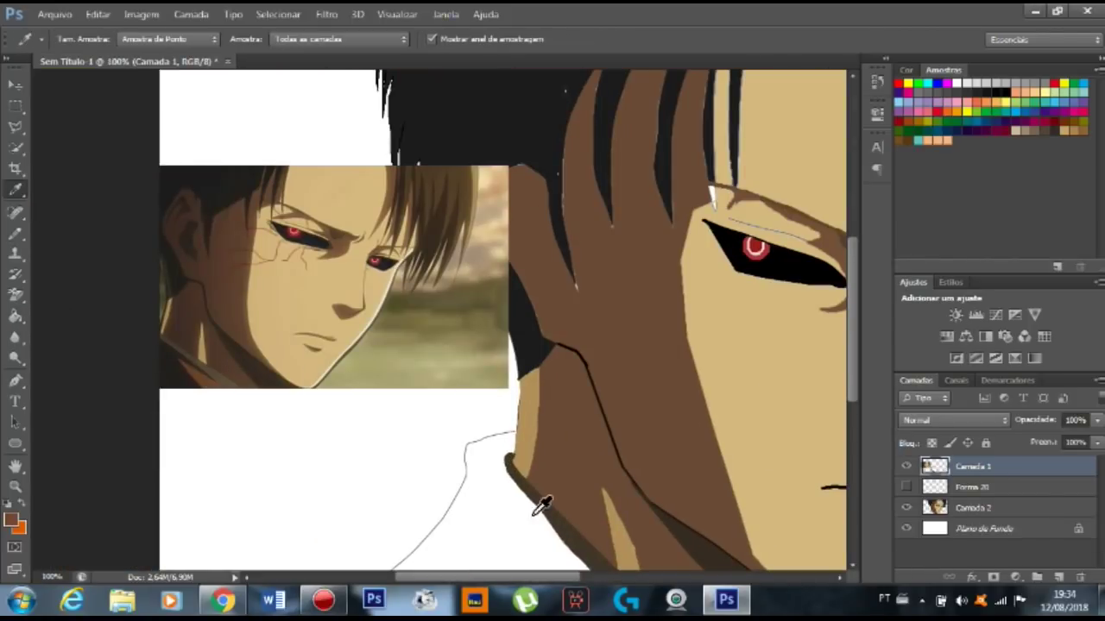
{"action": "left_click", "coordinate": [16, 316]}
{"action": "scroll", "coordinate": [858, 402], "scroll_direction": "down", "scroll_amount": 3}
Fill the jacket collar brown with the Paint Bucket, then sample the dark outline colour.
{"action": "key", "text": "ctrl+plus"}
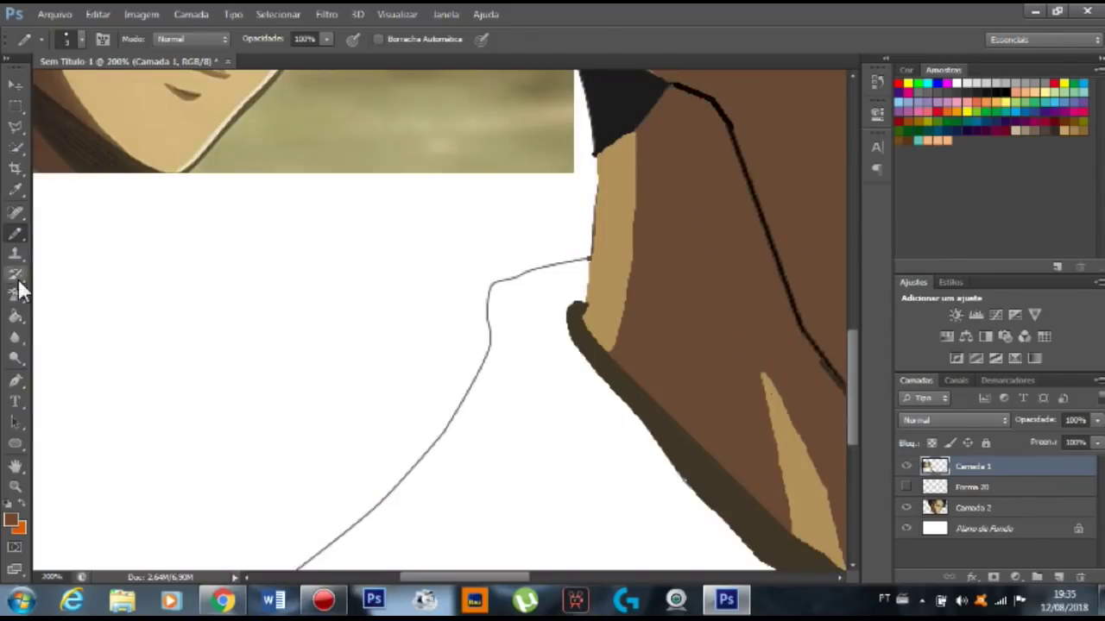
{"action": "key", "text": "b"}
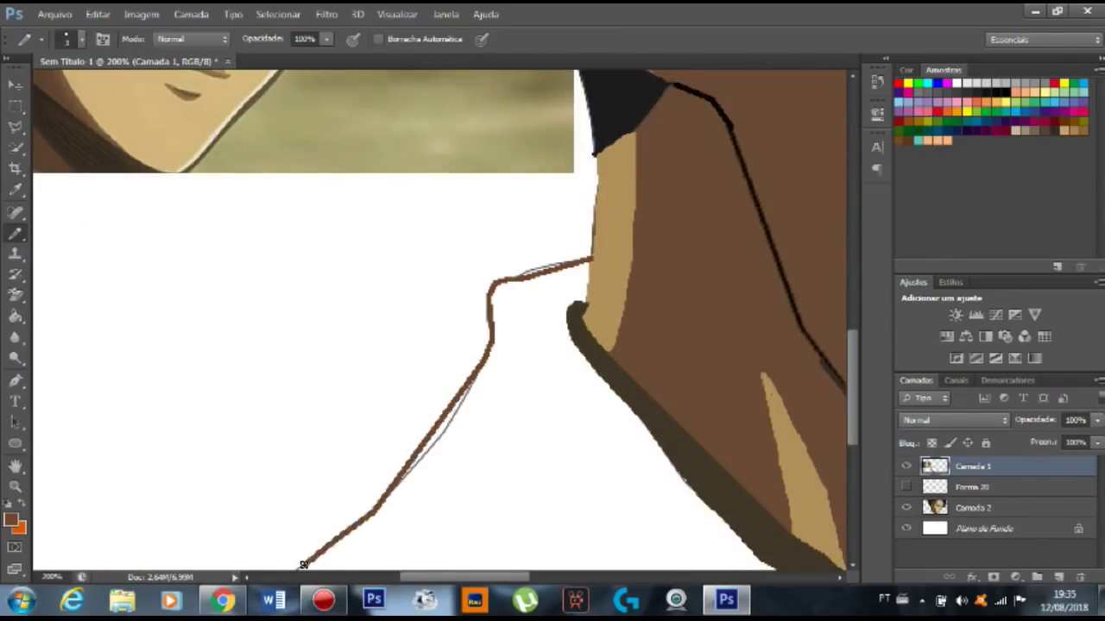
{"action": "key", "text": "ctrl+minus"}
{"action": "key", "text": "g"}
{"action": "left_click", "coordinate": [478, 406]}
{"action": "key", "text": "i"}
{"action": "left_click", "coordinate": [601, 452]}
{"action": "key", "text": "b"}
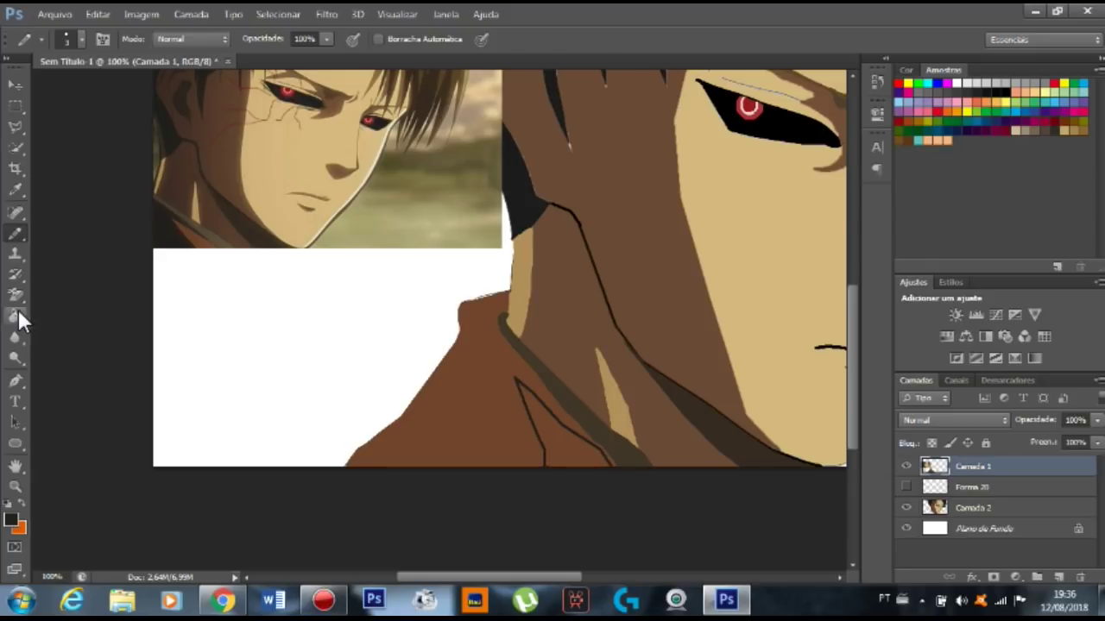
Sample the eyebrow brown as the painting colour and zoom in on the eye region.
{"action": "scroll", "coordinate": [440, 385], "scroll_direction": "up", "scroll_amount": 3}
{"action": "key", "text": "ctrl+plus"}
{"action": "scroll", "coordinate": [303, 234], "scroll_direction": "up", "scroll_amount": 3}
{"action": "key", "text": "i"}
{"action": "left_click", "coordinate": [303, 234]}
{"action": "key", "text": "b"}
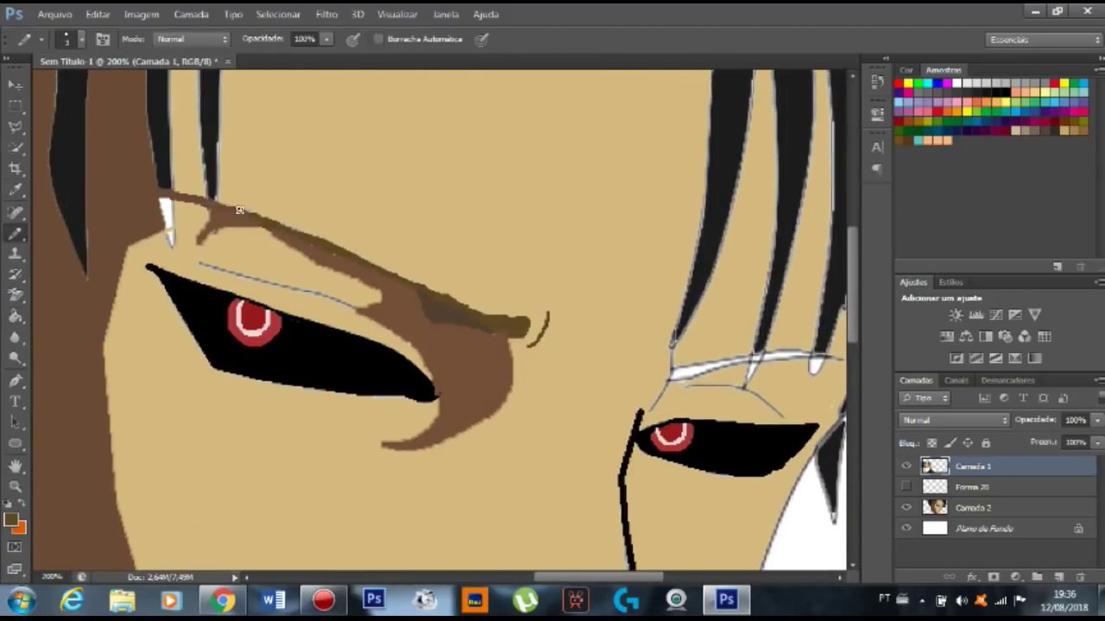
{"action": "key", "text": "ctrl+minus"}
{"action": "key", "text": "ctrl+plus"}
{"action": "key", "text": "ctrl+plus"}
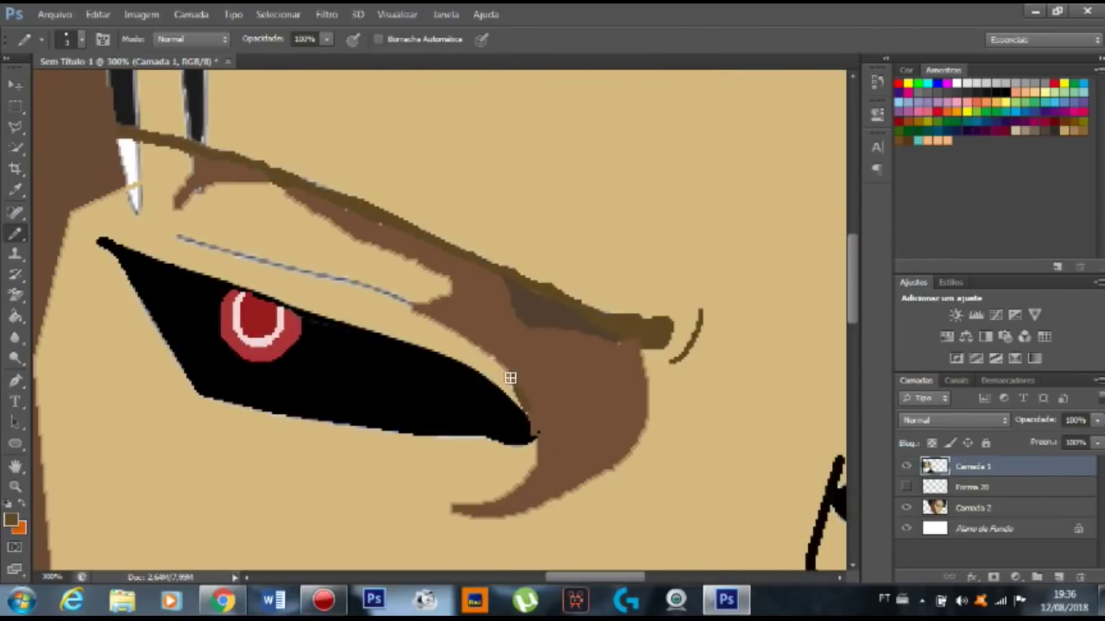
Paint the white strip at the left of the eye black with the Pencil.
{"action": "key", "text": "i"}
{"action": "left_click", "coordinate": [125, 108]}
{"action": "key", "text": "b"}
{"action": "left_click_drag", "start_coordinate": [135, 210], "coordinate": [127, 147]}
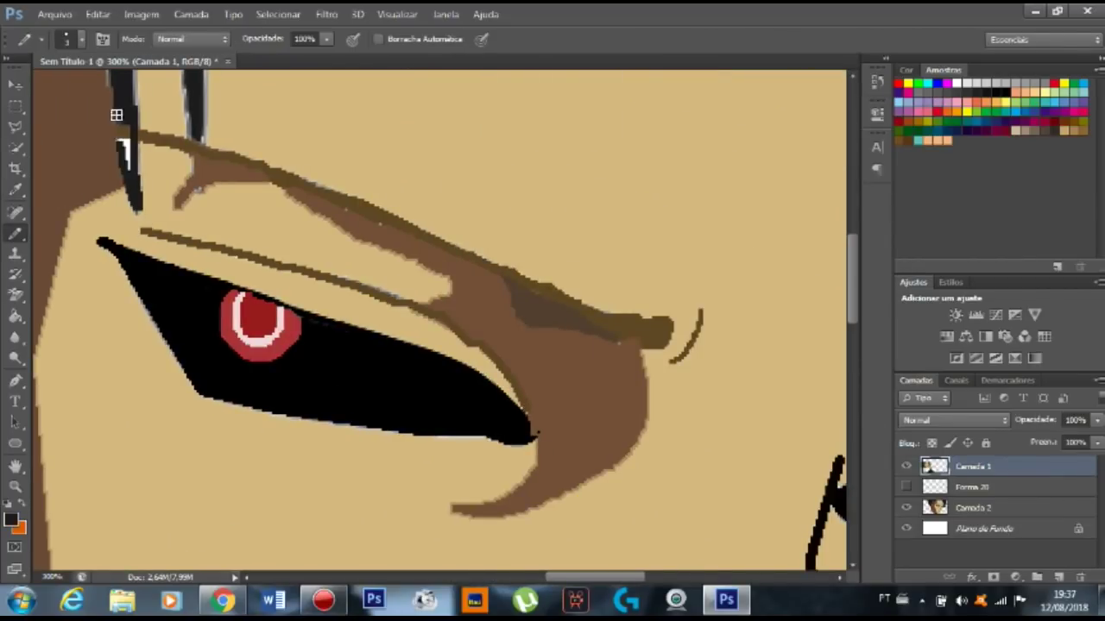
{"action": "scroll", "coordinate": [848, 215], "scroll_direction": "up", "scroll_amount": 3}
{"action": "key", "text": "ctrl+minus"}
{"action": "key", "text": "ctrl+plus"}
{"action": "left_click", "coordinate": [16, 317]}
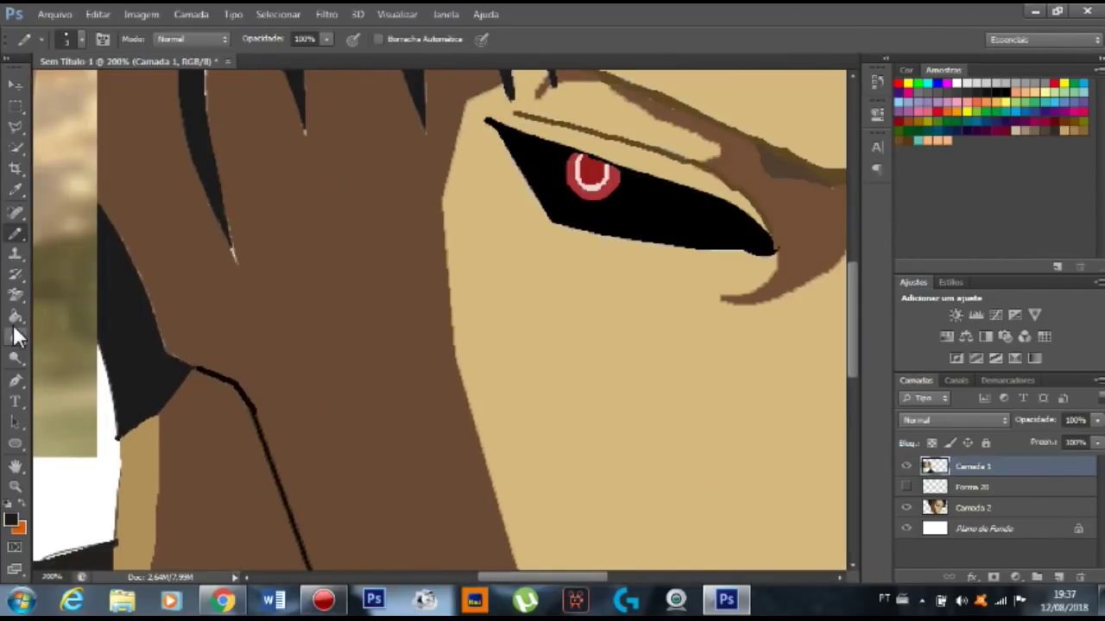
{"action": "left_click", "coordinate": [16, 233]}
{"action": "key", "text": "ctrl+minus"}
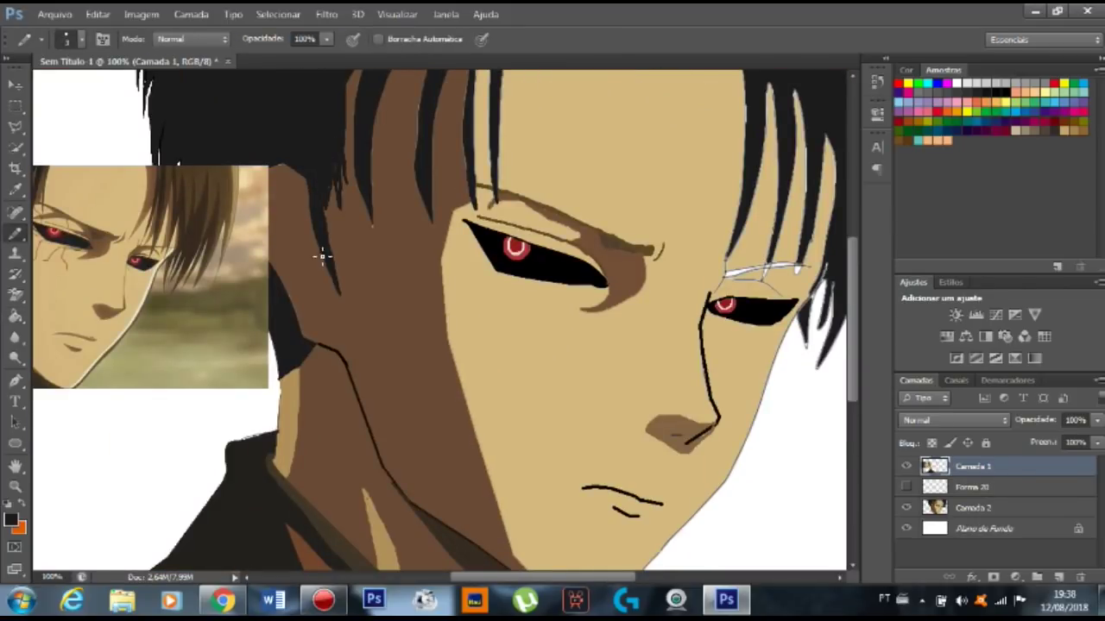
Paint a thick brown eyebrow above the right eye and touch up its black outline.
{"action": "key", "text": "ctrl+plus"}
{"action": "key", "text": "ctrl+plus"}
{"action": "scroll", "coordinate": [533, 306], "scroll_direction": "up", "scroll_amount": 3}
{"action": "mouse_move", "coordinate": [738, 306]}
{"action": "left_mouse_down"}
{"action": "mouse_move", "coordinate": [399, 349]}
{"action": "mouse_move", "coordinate": [533, 306]}
{"action": "left_mouse_up"}
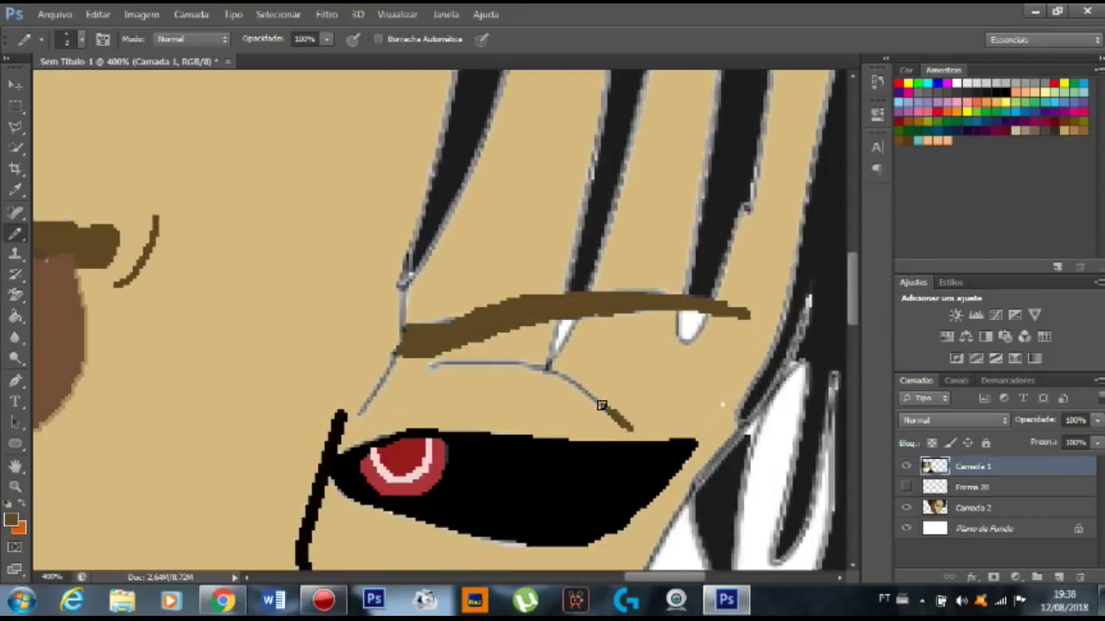
{"action": "key", "text": "ctrl+minus"}
{"action": "key", "text": "ctrl+minus"}
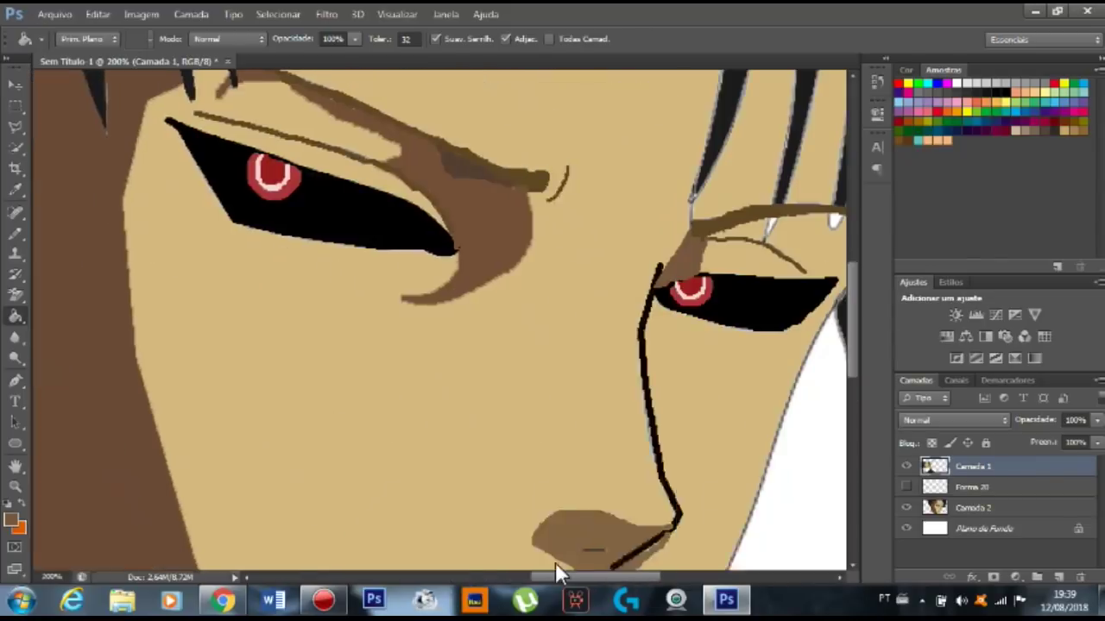
{"action": "left_click", "coordinate": [12, 520]}
{"action": "key", "text": "Return"}
{"action": "key", "text": "ctrl+plus"}
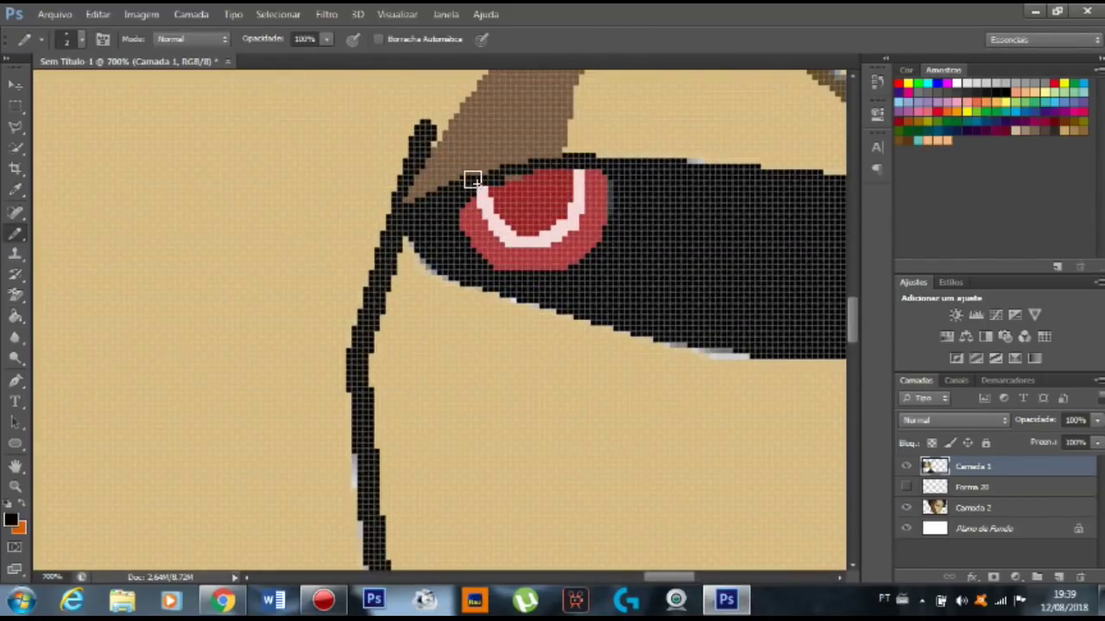
{"action": "key", "text": "ctrl+minus"}
{"action": "key", "text": "ctrl+minus"}
{"action": "key", "text": "ctrl+minus"}
{"action": "key", "text": "ctrl+minus"}
{"action": "key", "text": "ctrl+minus"}
{"action": "key", "text": "ctrl+minus"}
{"action": "key", "text": "alt+bracketleft"}
{"action": "key", "text": "alt+bracketright"}
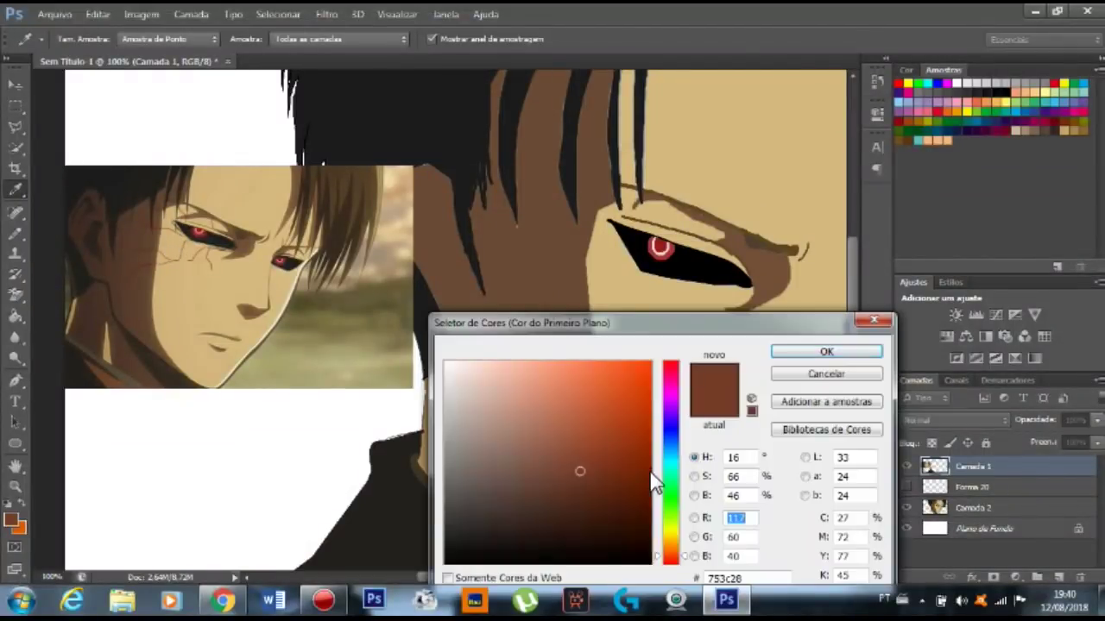
Draw red vein cracks around the left eye with the Pencil.
{"action": "key", "text": "Return"}
{"action": "key", "text": "b"}
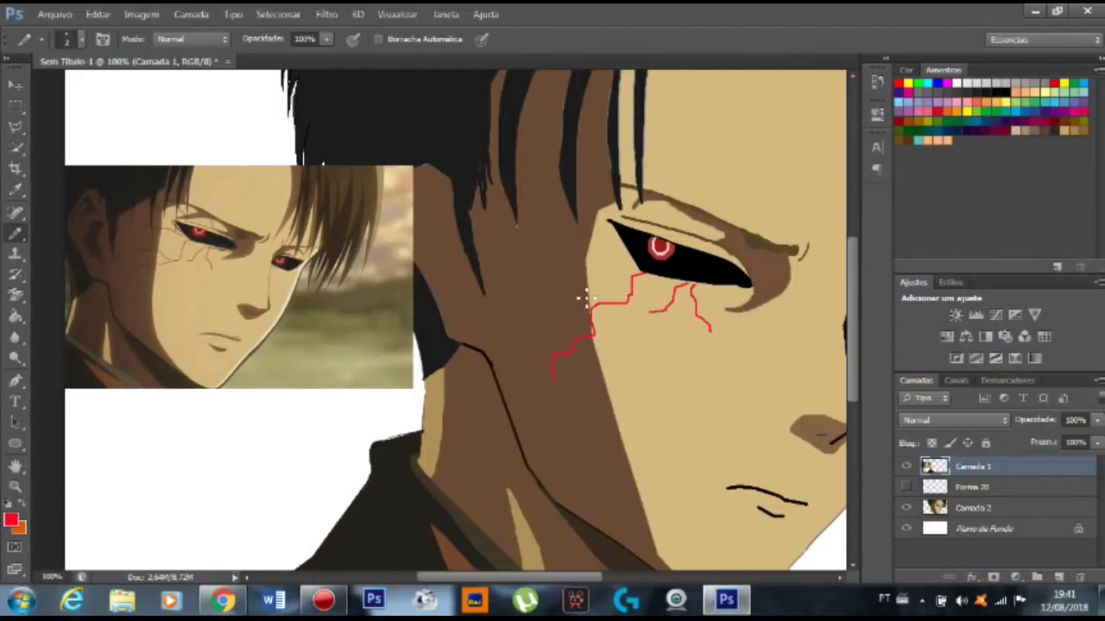
{"action": "key", "text": "d"}
{"action": "key", "text": "ctrl+minus"}
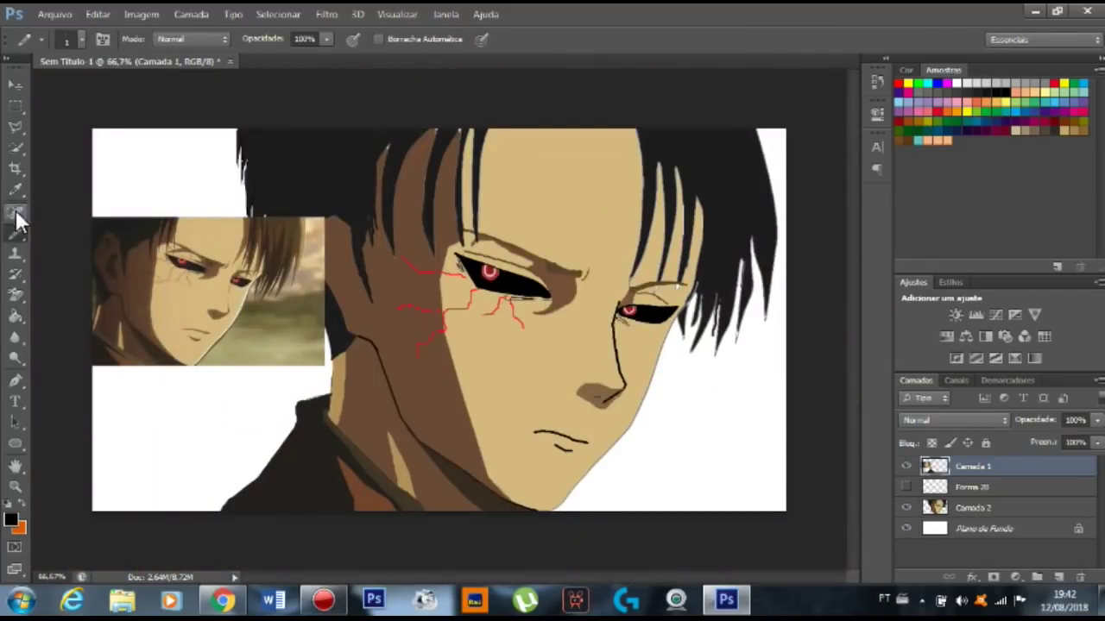
Fill the right-side hair brown with the Paint Bucket on Camada 2.
{"action": "left_click", "coordinate": [15, 317]}
{"action": "left_click", "coordinate": [728, 170]}
{"action": "key", "text": "i"}
{"action": "key", "text": "b"}
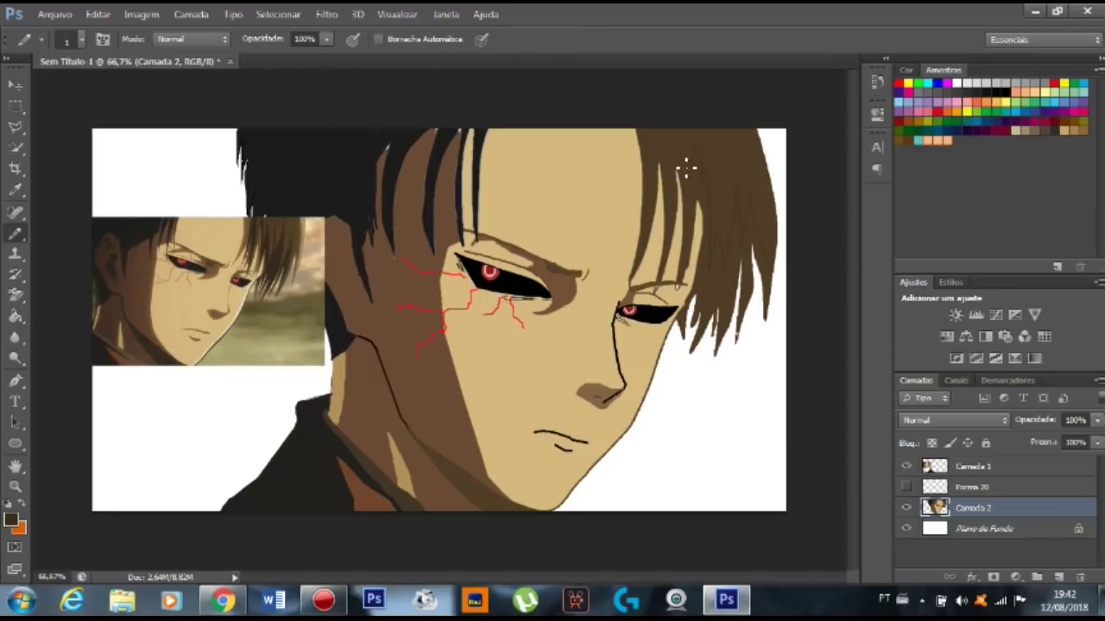
Patch the gaps between the brown forehead hair strands, undoing a trial darker fill.
{"action": "key", "text": "ctrl+plus"}
{"action": "key", "text": "ctrl+plus"}
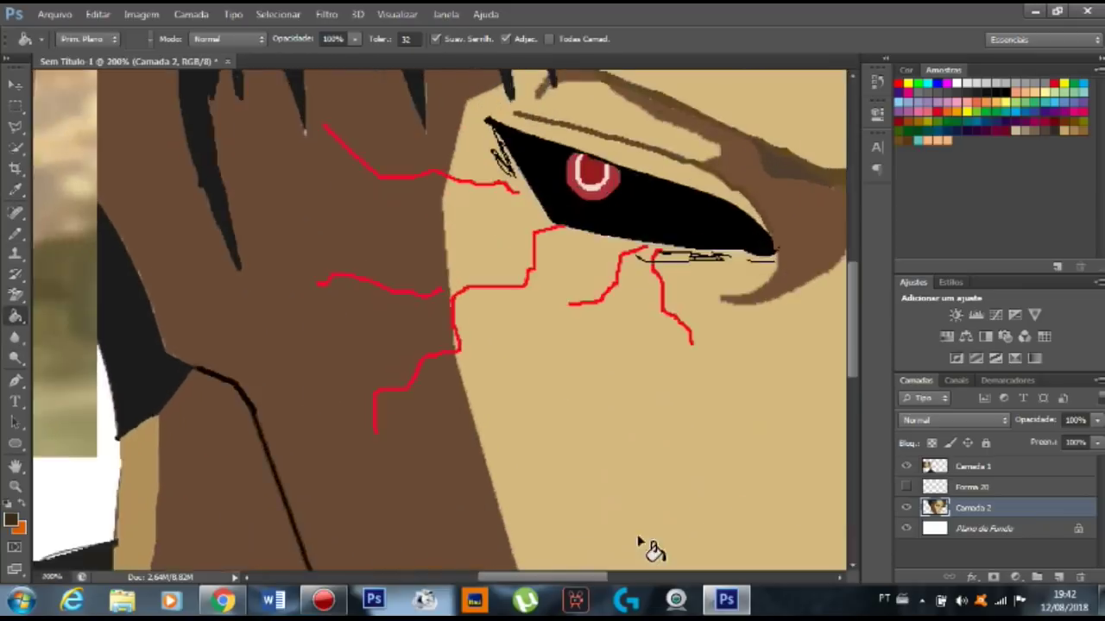
{"action": "scroll", "coordinate": [647, 547], "scroll_direction": "up", "scroll_amount": 5}
{"action": "scroll", "coordinate": [646, 548], "scroll_direction": "right", "scroll_amount": 5}
{"action": "key", "text": "g"}
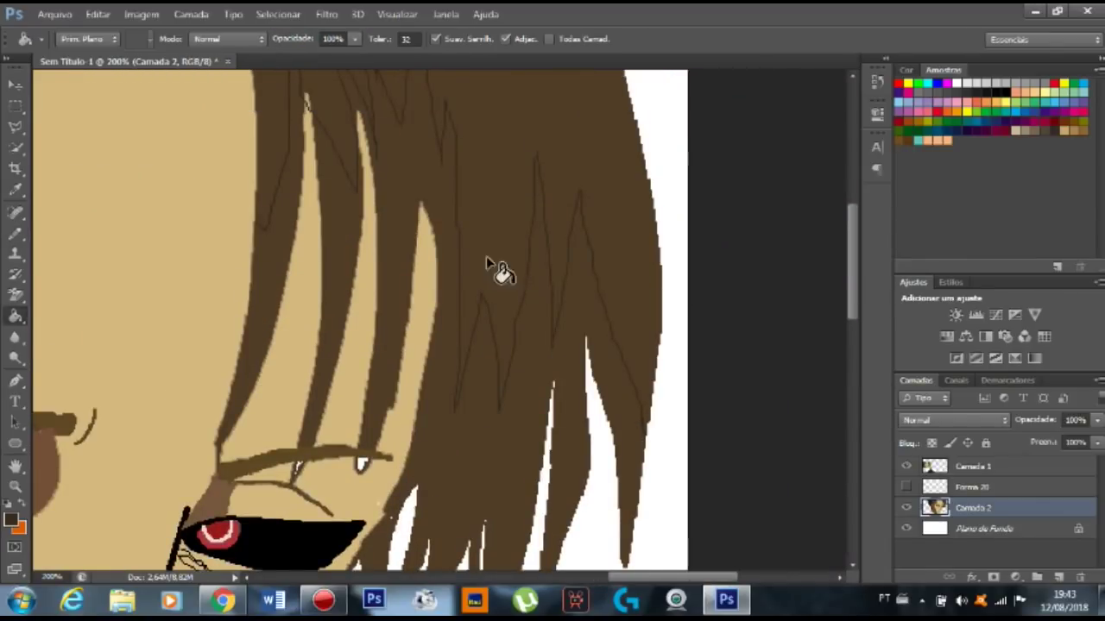
{"action": "left_click_drag", "start_coordinate": [851, 302], "coordinate": [852, 333]}
{"action": "key", "text": "b"}
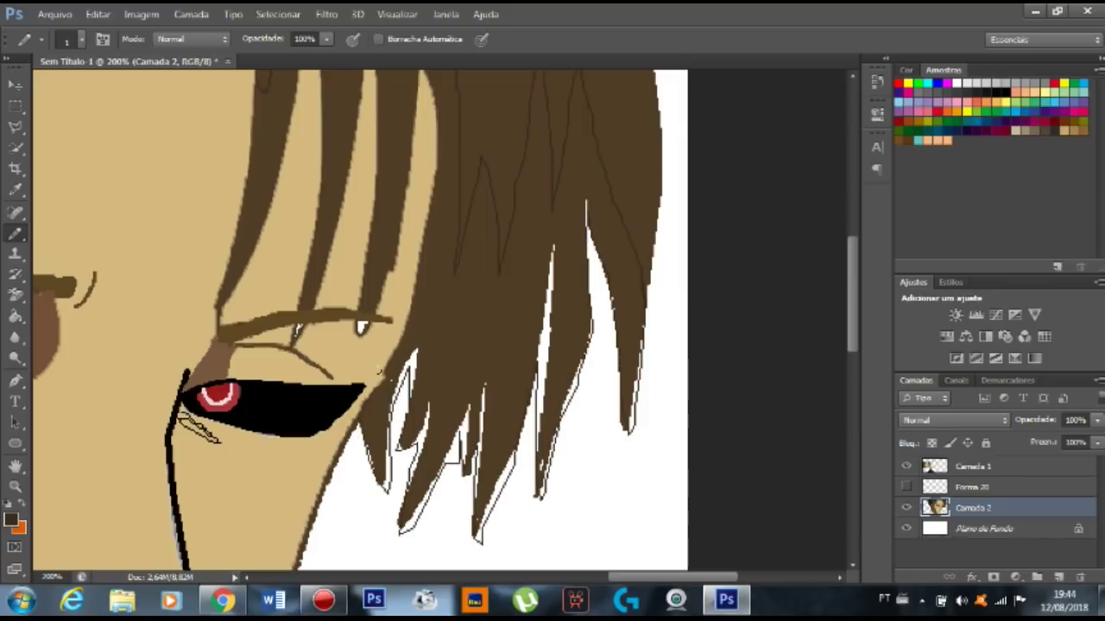
{"action": "scroll", "coordinate": [434, 125], "scroll_direction": "up", "scroll_amount": 3}
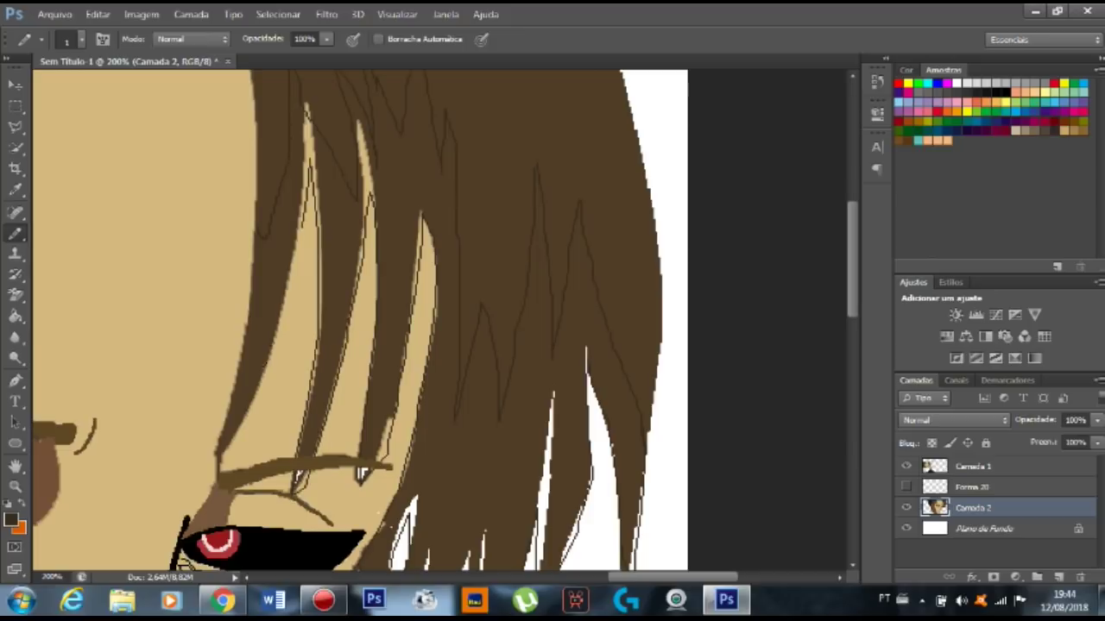
{"action": "key", "text": "g"}
{"action": "left_click", "coordinate": [269, 261]}
{"action": "key", "text": "ctrl+z"}
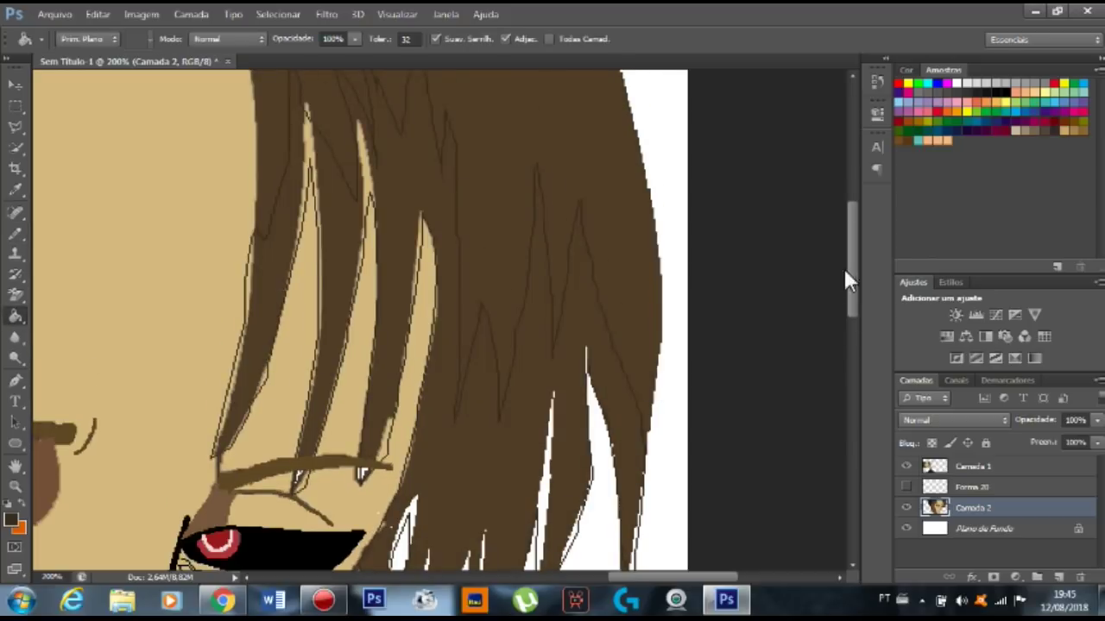
{"action": "left_click_drag", "start_coordinate": [844, 268], "coordinate": [849, 294]}
Trace the hair strand edges with Pen tool paths.
{"action": "key", "text": "b"}
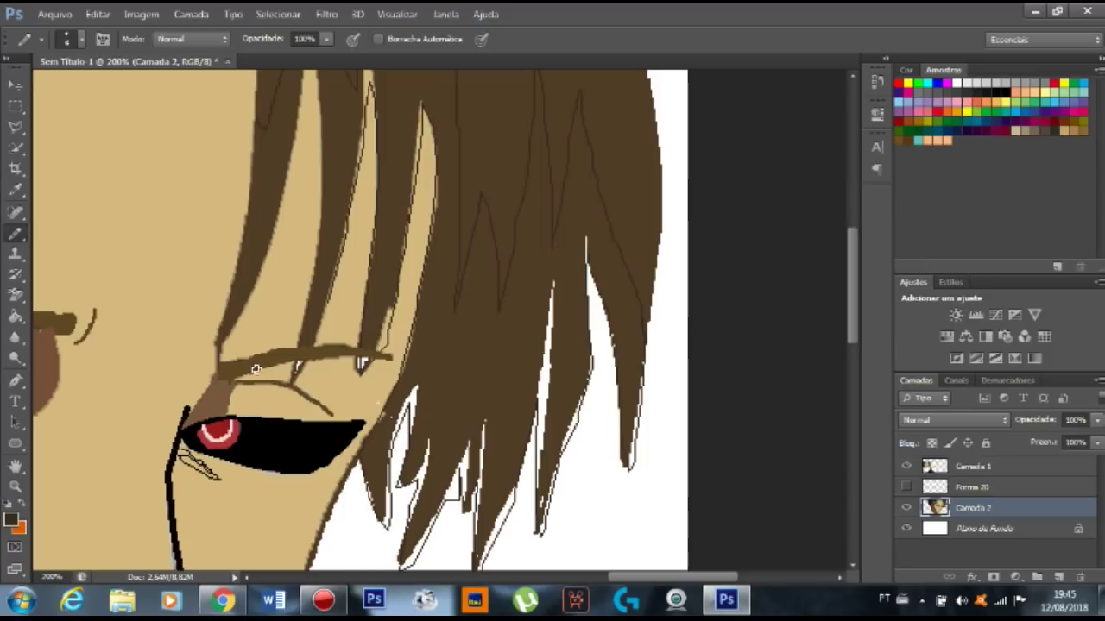
{"action": "key", "text": "p"}
{"action": "left_click", "coordinate": [580, 98]}
{"action": "left_click", "coordinate": [598, 173]}
{"action": "left_click", "coordinate": [627, 256]}
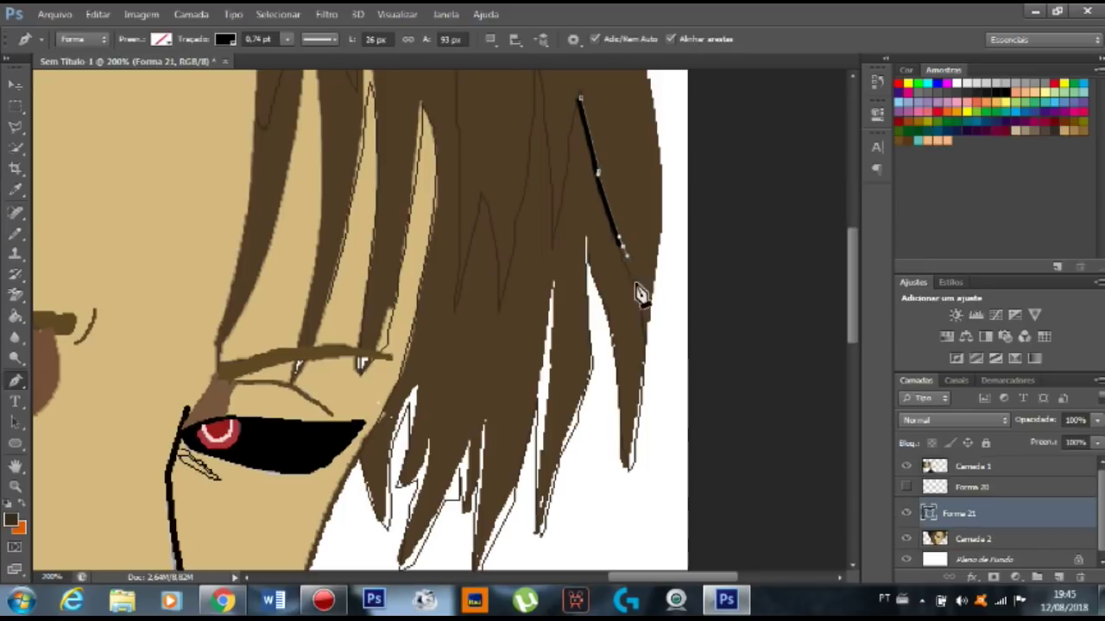
{"action": "left_click", "coordinate": [615, 383]}
{"action": "left_click", "coordinate": [587, 258]}
{"action": "left_click", "coordinate": [591, 379]}
{"action": "left_click", "coordinate": [571, 442]}
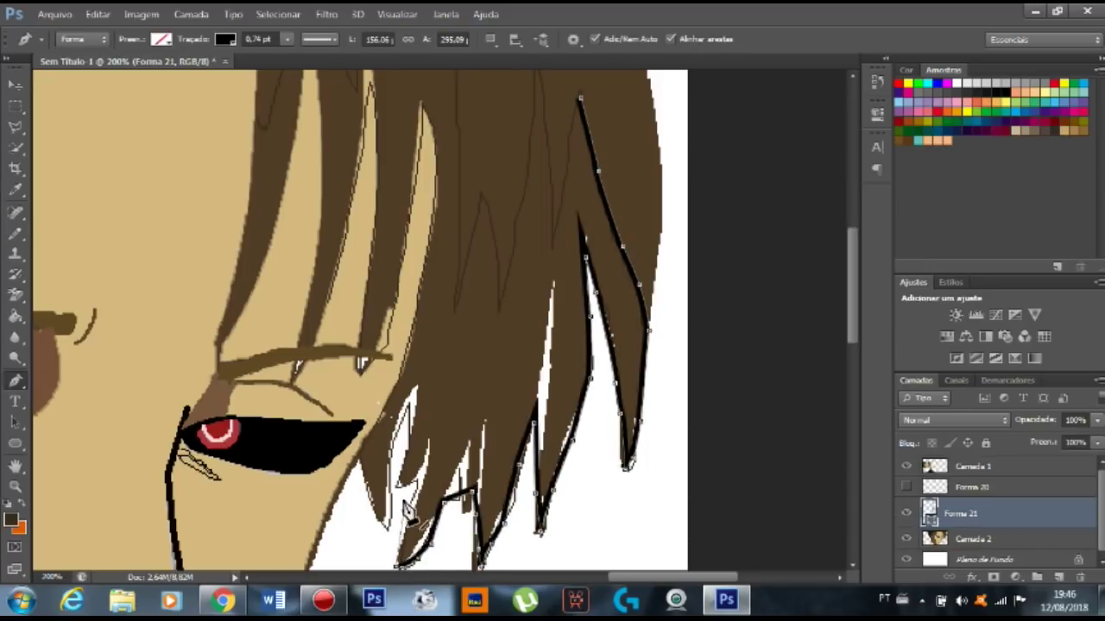
{"action": "left_click", "coordinate": [414, 303]}
{"action": "left_click", "coordinate": [424, 90]}
{"action": "left_click", "coordinate": [428, 142]}
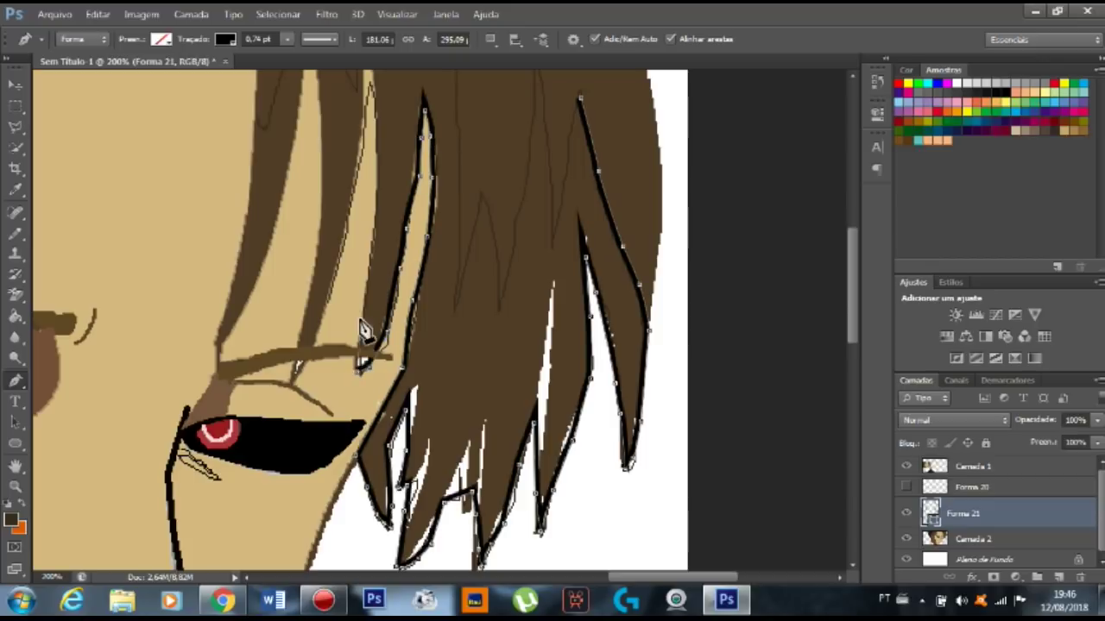
Paint dark brown into the hair gaps and over the upper strands.
{"action": "key", "text": "ctrl+minus"}
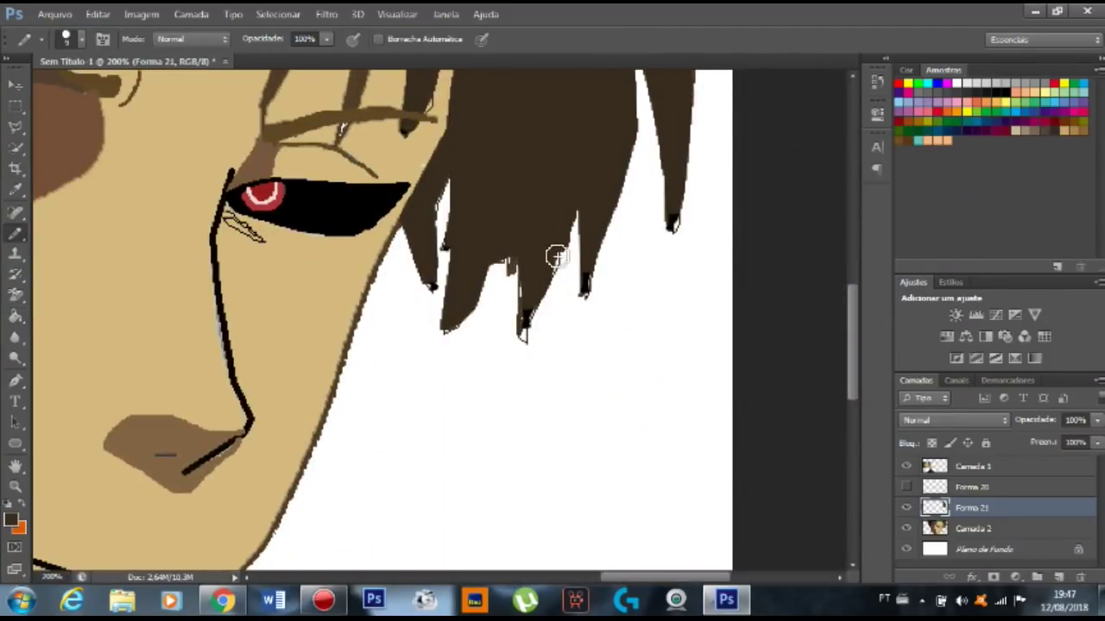
{"action": "left_click_drag", "start_coordinate": [561, 247], "coordinate": [431, 346]}
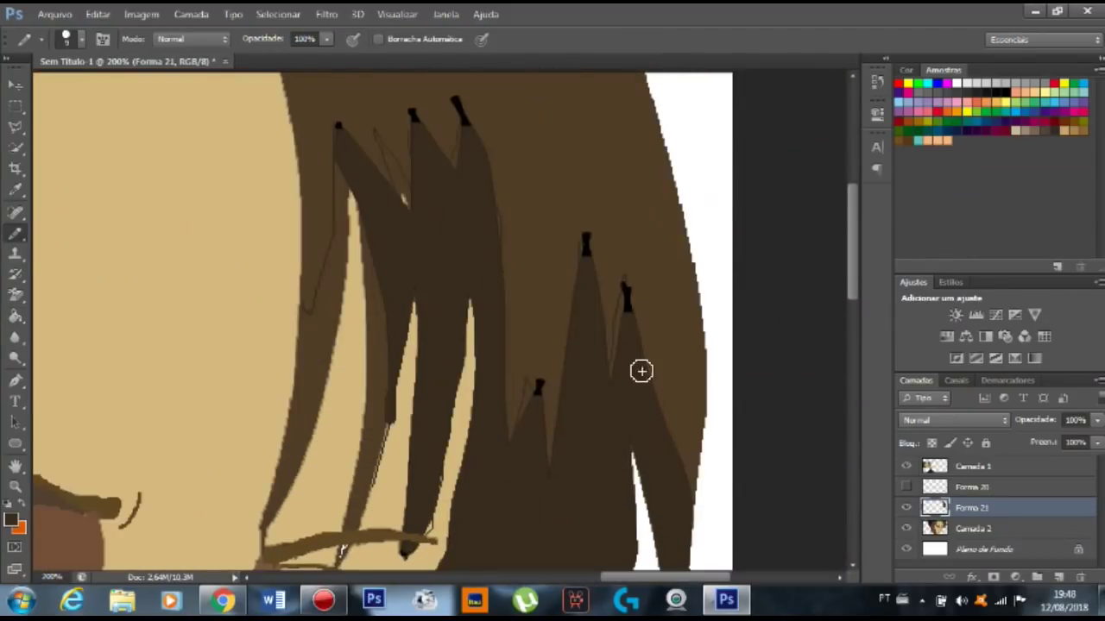
{"action": "left_click_drag", "start_coordinate": [505, 343], "coordinate": [377, 135]}
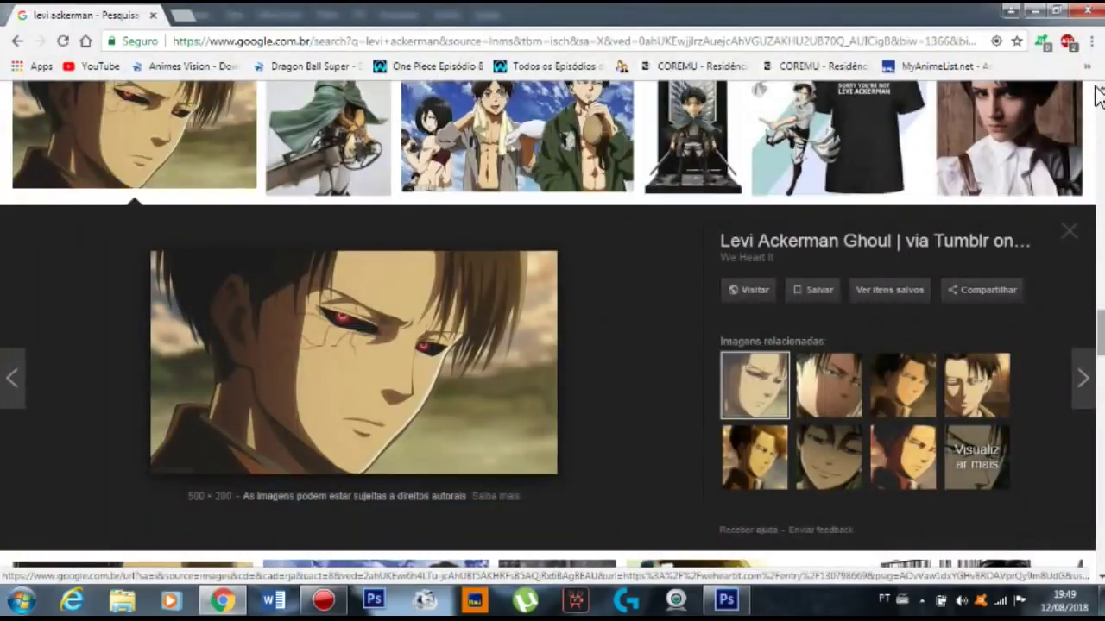
{"action": "scroll", "coordinate": [1096, 95], "scroll_direction": "up", "scroll_amount": 10}
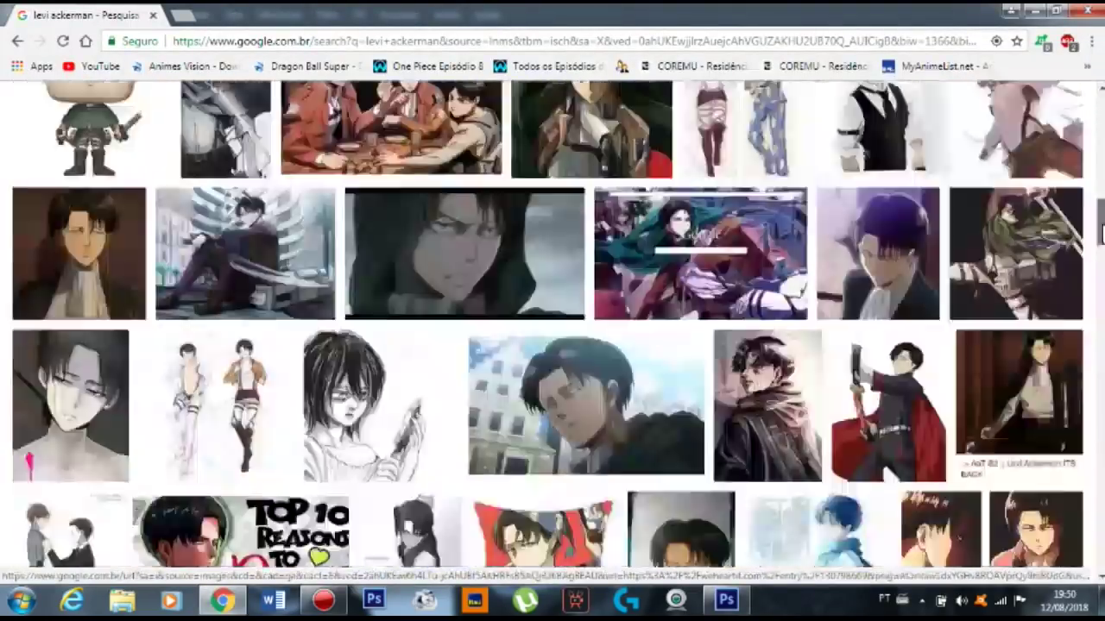
Search Google Images for 'paisagem wallpaper' and copy a landscape image.
{"action": "scroll", "coordinate": [553, 259], "scroll_direction": "up", "scroll_amount": 5}
{"action": "left_click_drag", "start_coordinate": [375, 123], "coordinate": [125, 113]}
{"action": "type", "text": "paisagem wallpaper"}
{"action": "key", "text": "Return"}
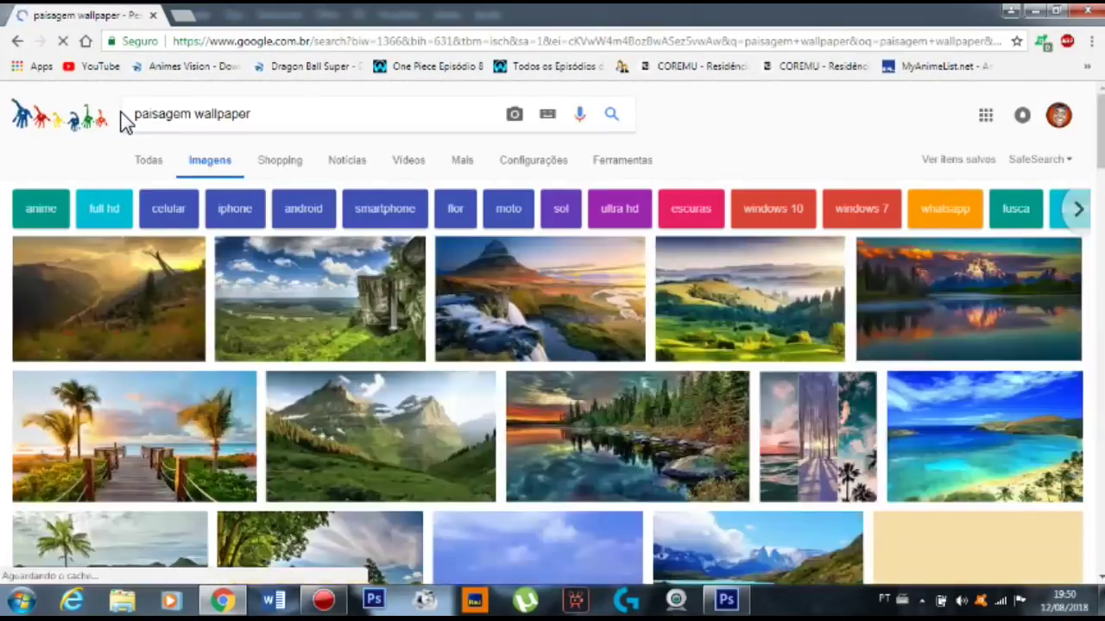
{"action": "left_click", "coordinate": [537, 299]}
{"action": "right_click", "coordinate": [358, 345]}
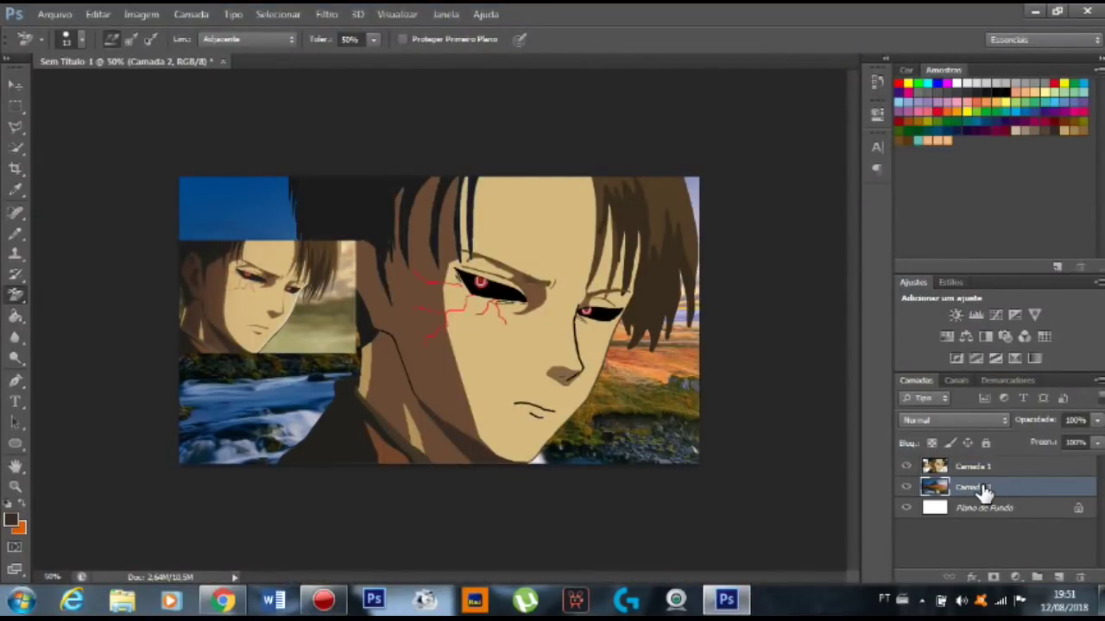
Save the file as a JPEG named 'thumb le'.
{"action": "left_click", "coordinate": [54, 14]}
{"action": "left_click", "coordinate": [80, 202]}
{"action": "left_click", "coordinate": [794, 387]}
{"action": "left_click", "coordinate": [636, 286]}
{"action": "type", "text": "thumb le"}
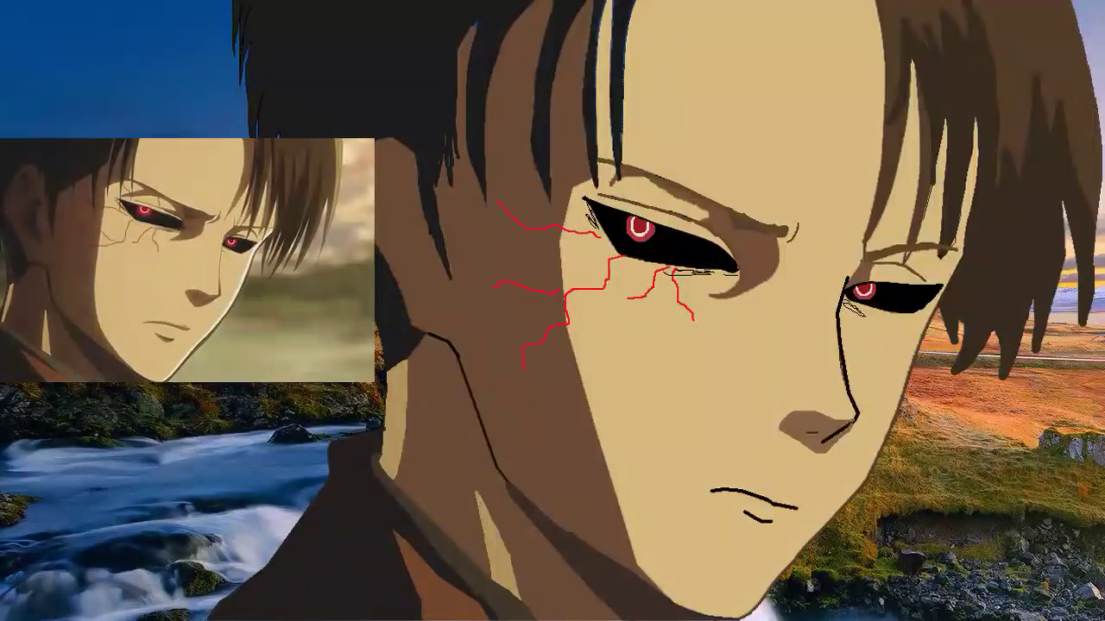